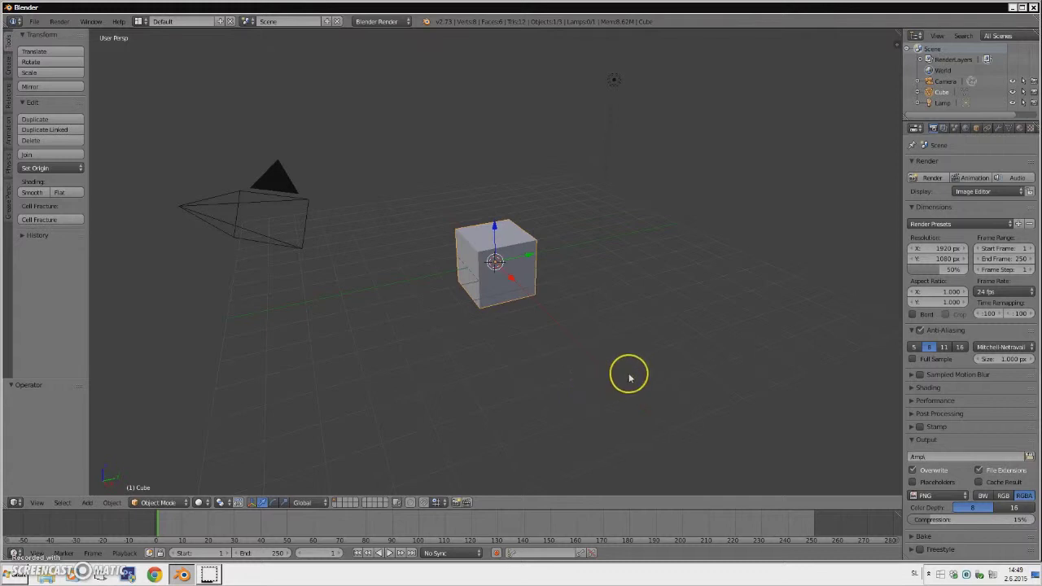
Open the Runner.blend character file from the File menu.
{"action": "middle_click_drag", "start_coordinate": [628, 376], "coordinate": [561, 337]}
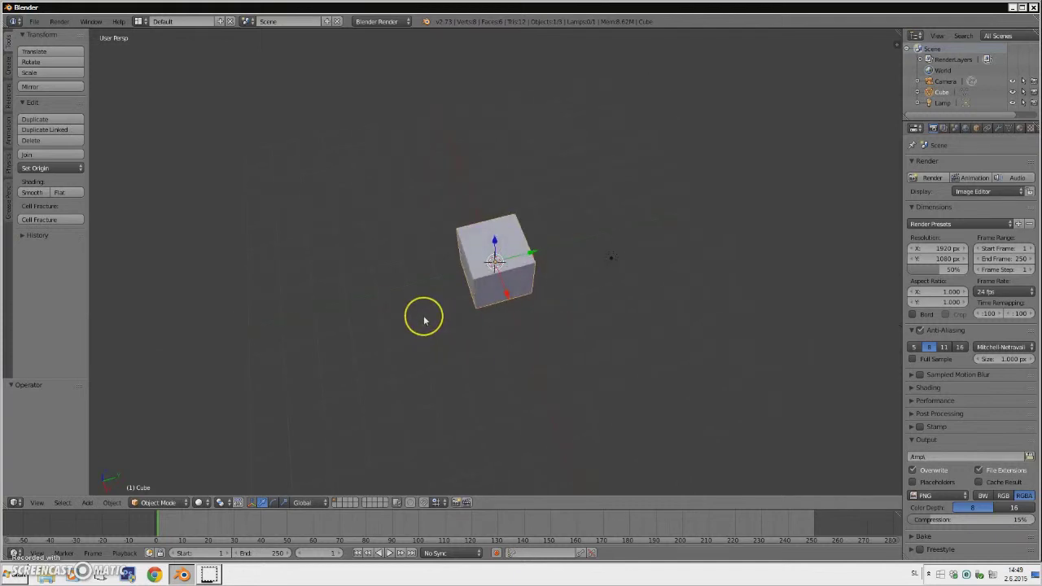
{"action": "middle_click_drag", "start_coordinate": [424, 320], "coordinate": [377, 285]}
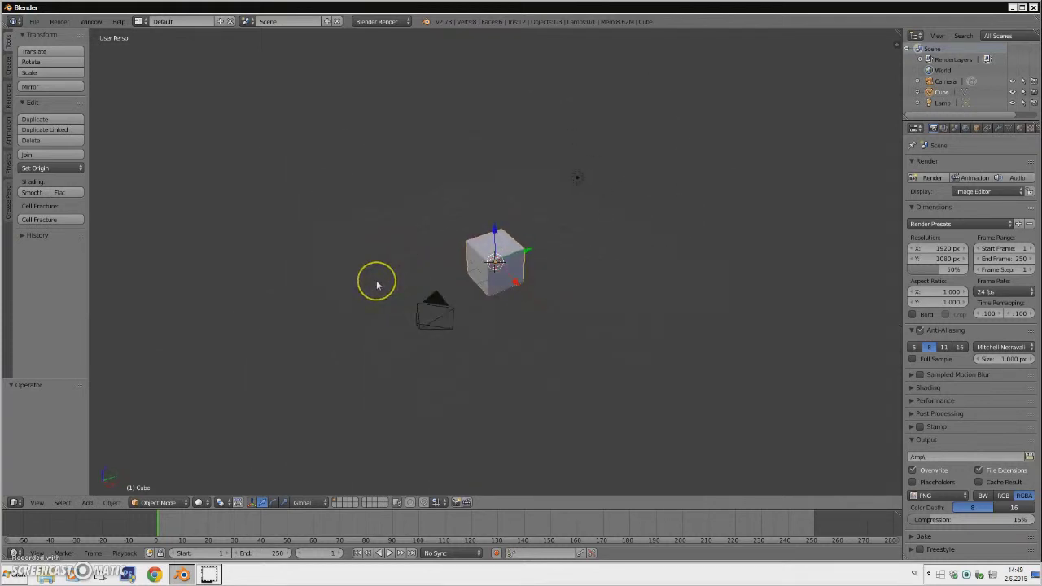
{"action": "middle_click_drag", "start_coordinate": [526, 282], "coordinate": [552, 282]}
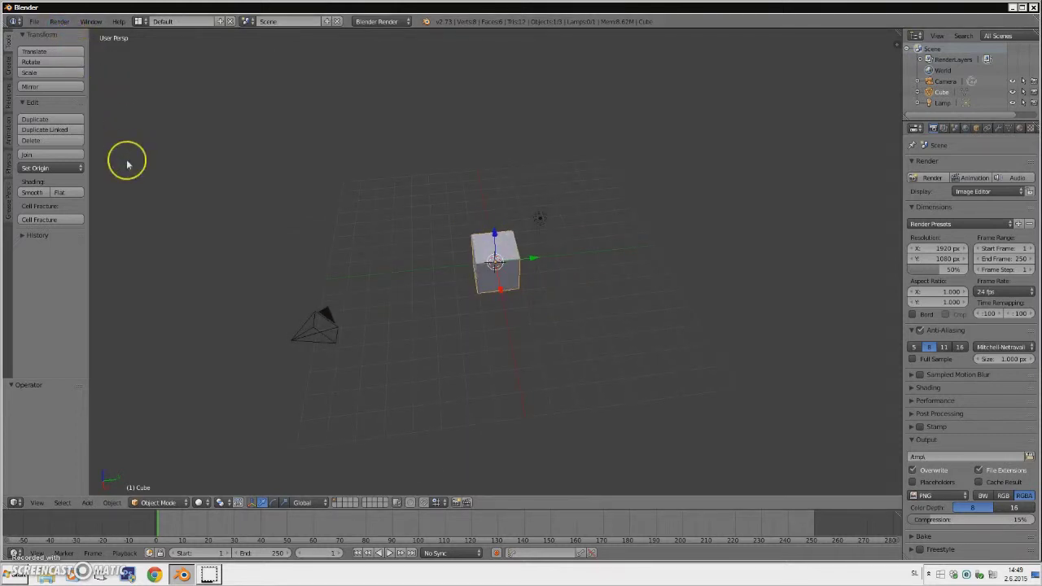
{"action": "left_click", "coordinate": [34, 22]}
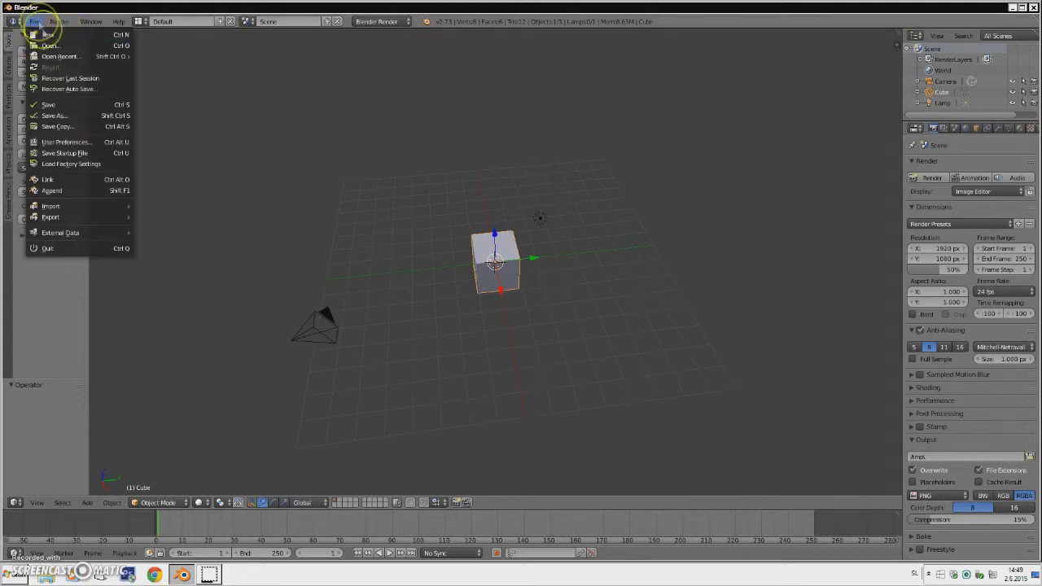
{"action": "left_click", "coordinate": [47, 46]}
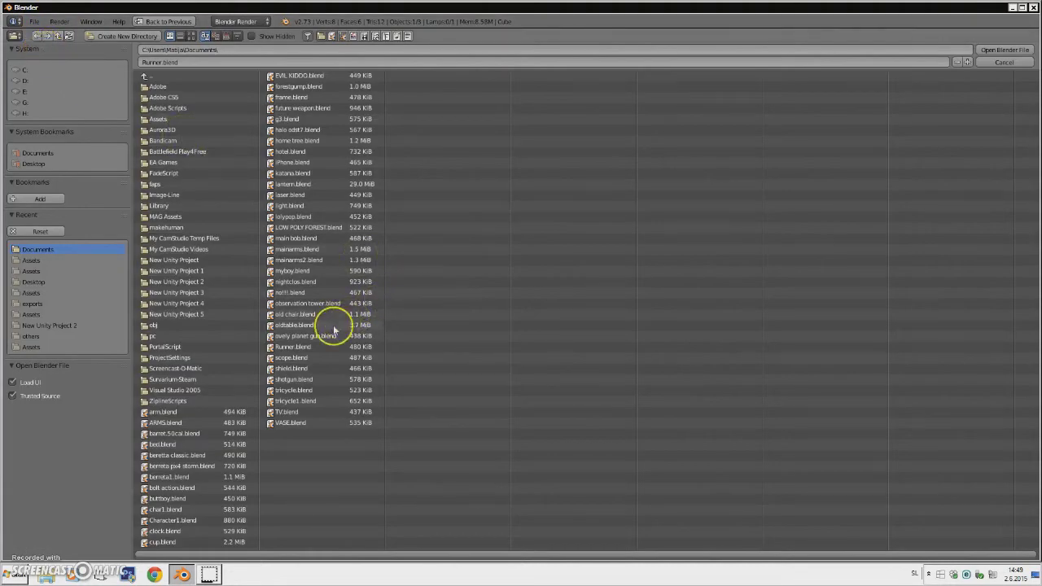
{"action": "double_click", "coordinate": [313, 347]}
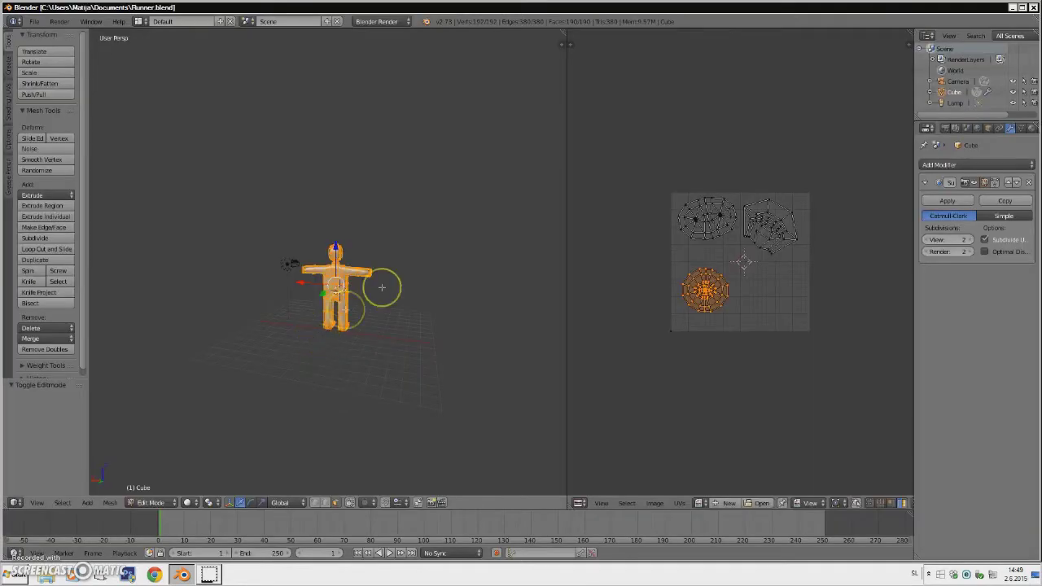
Switch the character from Edit Mode to Object Mode and select the model.
{"action": "middle_click_drag", "start_coordinate": [418, 284], "coordinate": [345, 296]}
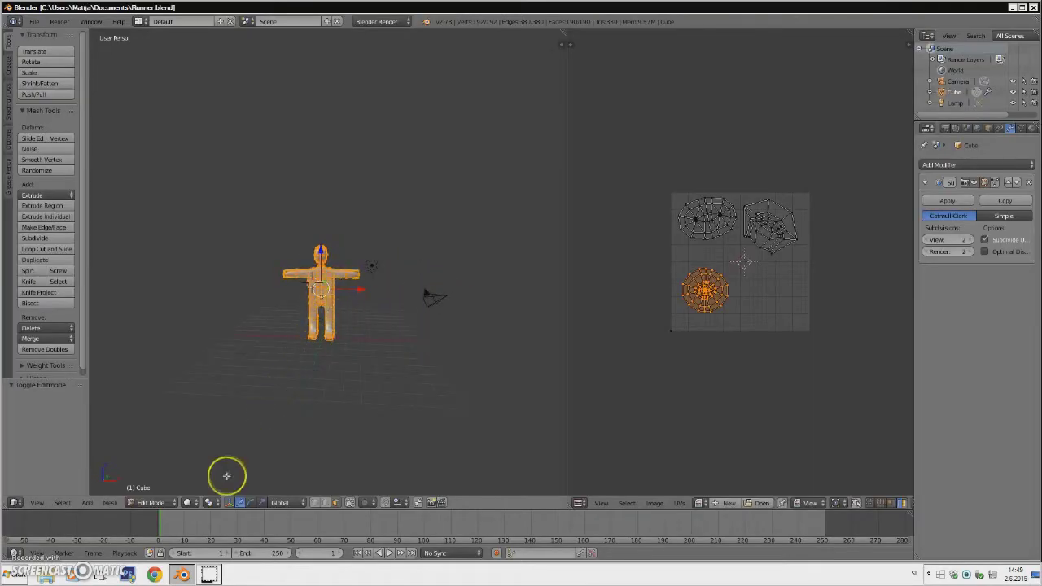
{"action": "left_click", "coordinate": [172, 504]}
{"action": "left_click", "coordinate": [164, 490]}
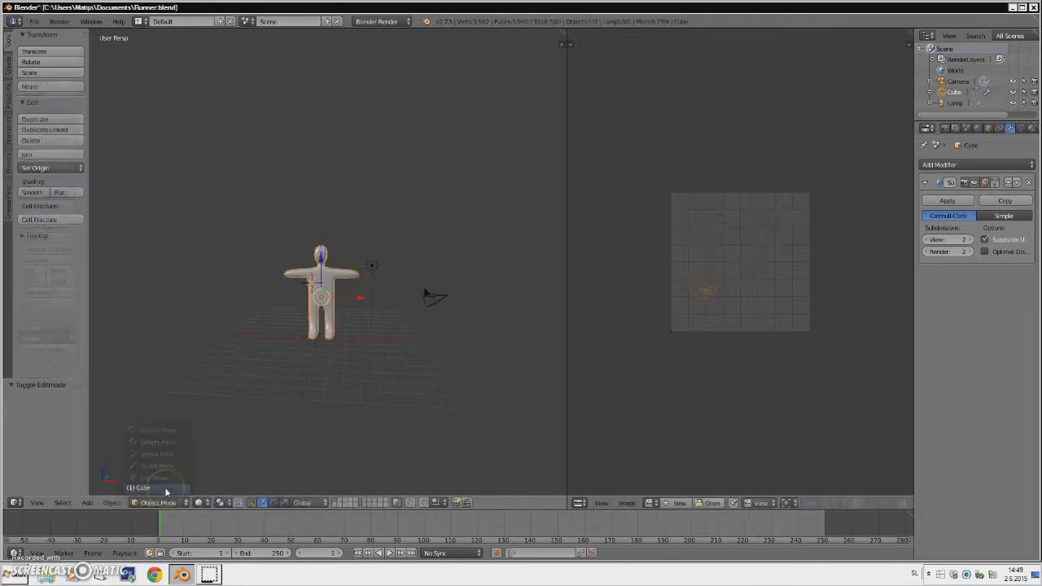
{"action": "right_click", "coordinate": [407, 298]}
{"action": "right_click", "coordinate": [317, 314]}
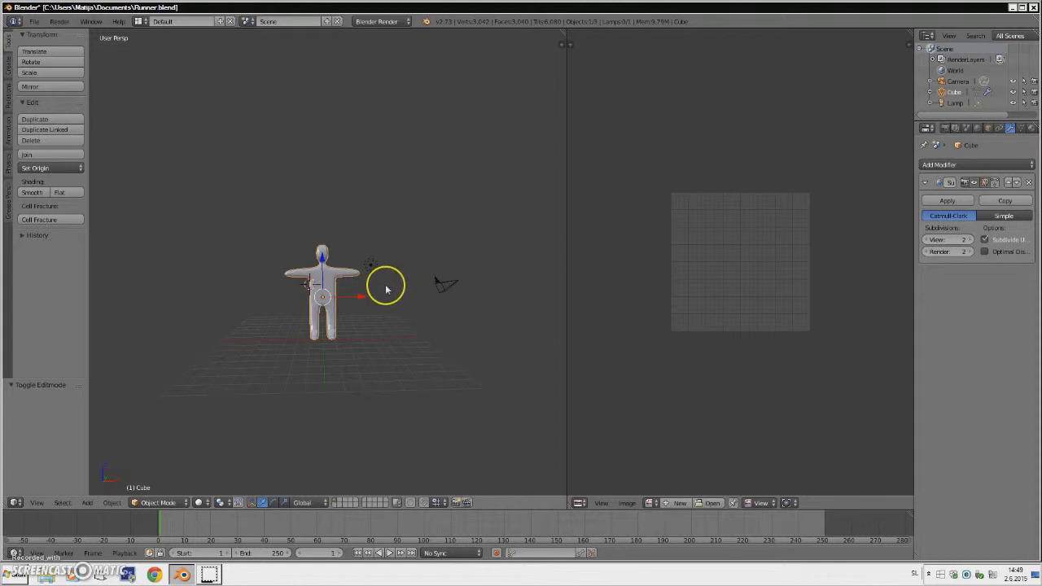
{"action": "key", "text": "shift+a"}
{"action": "mouse_move", "coordinate": [386, 289]}
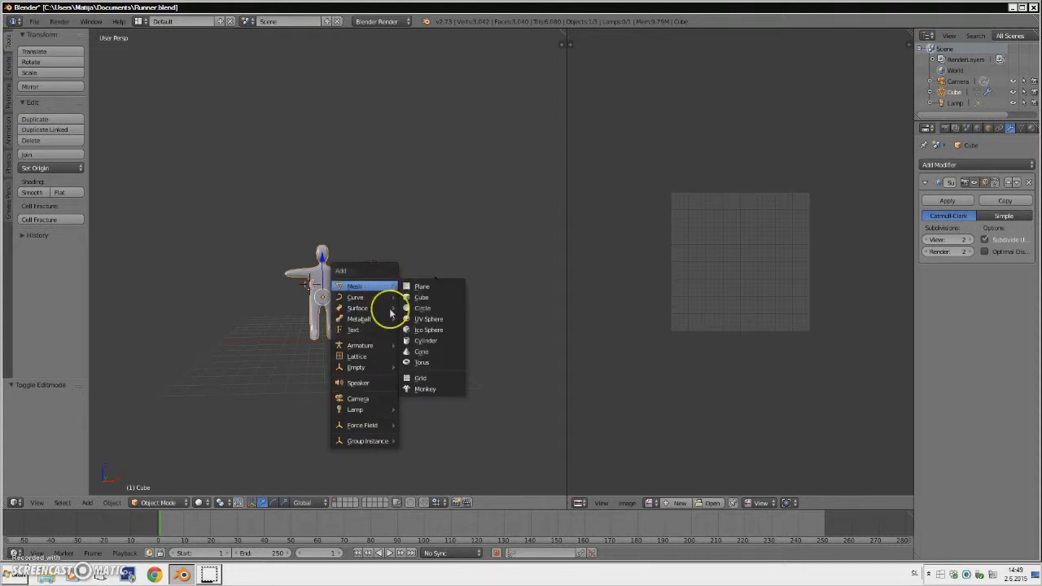
Add a single-bone armature and move it along Y, X and Z into the character's body.
{"action": "mouse_move", "coordinate": [379, 346]}
{"action": "left_click", "coordinate": [413, 346]}
{"action": "middle_click_drag", "start_coordinate": [325, 329], "coordinate": [448, 314]}
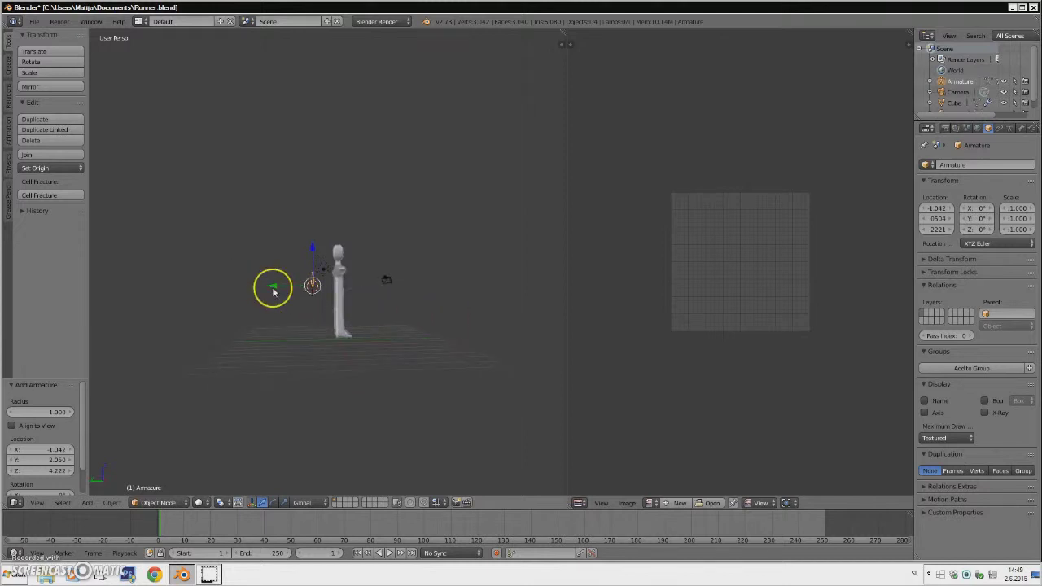
{"action": "left_click_drag", "start_coordinate": [274, 291], "coordinate": [298, 293]}
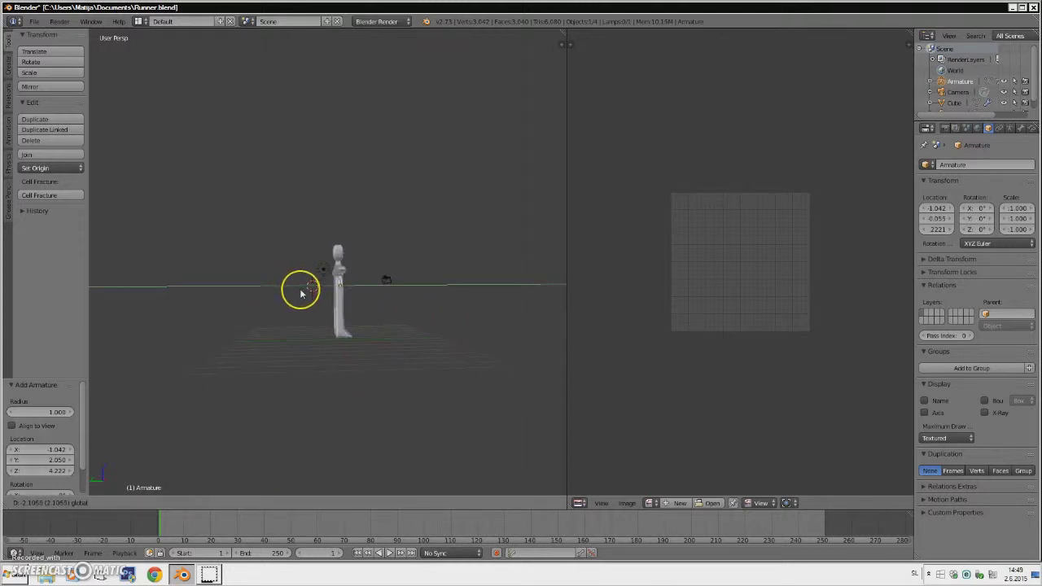
{"action": "left_click", "coordinate": [300, 293]}
{"action": "middle_click_drag", "start_coordinate": [301, 293], "coordinate": [350, 290]}
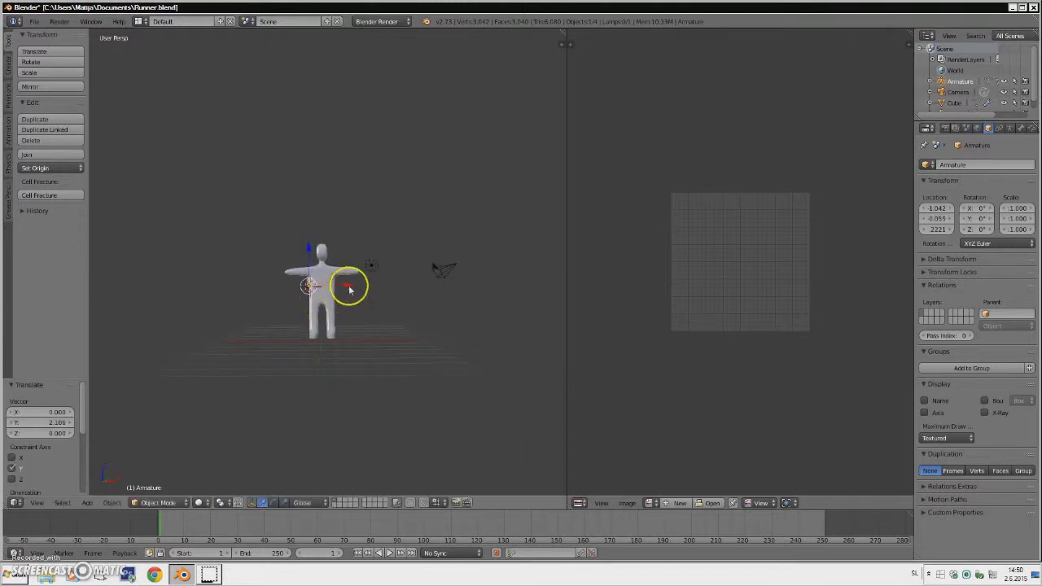
{"action": "left_click_drag", "start_coordinate": [349, 290], "coordinate": [355, 290]}
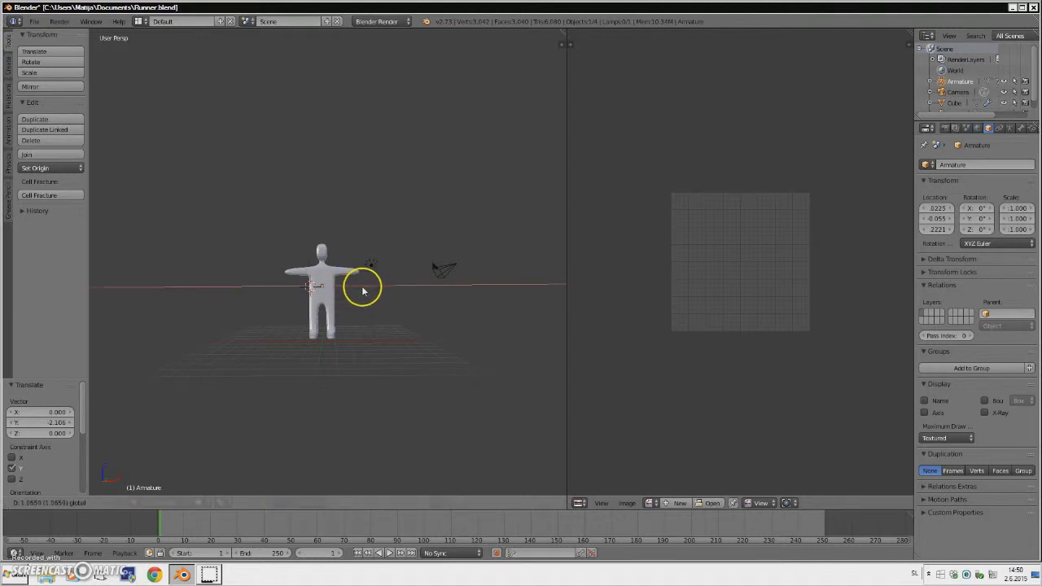
{"action": "left_click", "coordinate": [363, 291]}
{"action": "left_click_drag", "start_coordinate": [318, 242], "coordinate": [322, 259]}
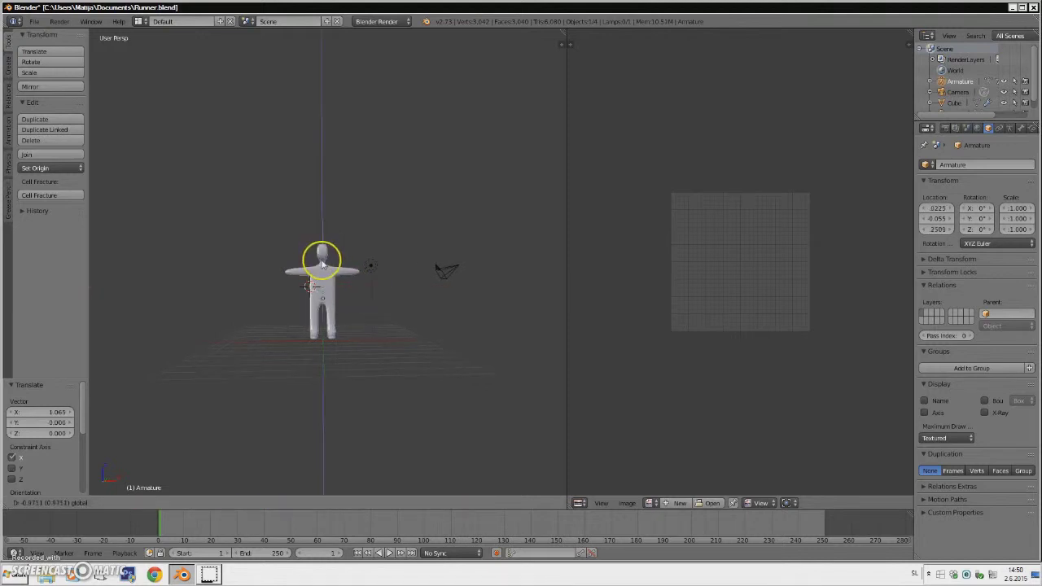
{"action": "left_click", "coordinate": [323, 259]}
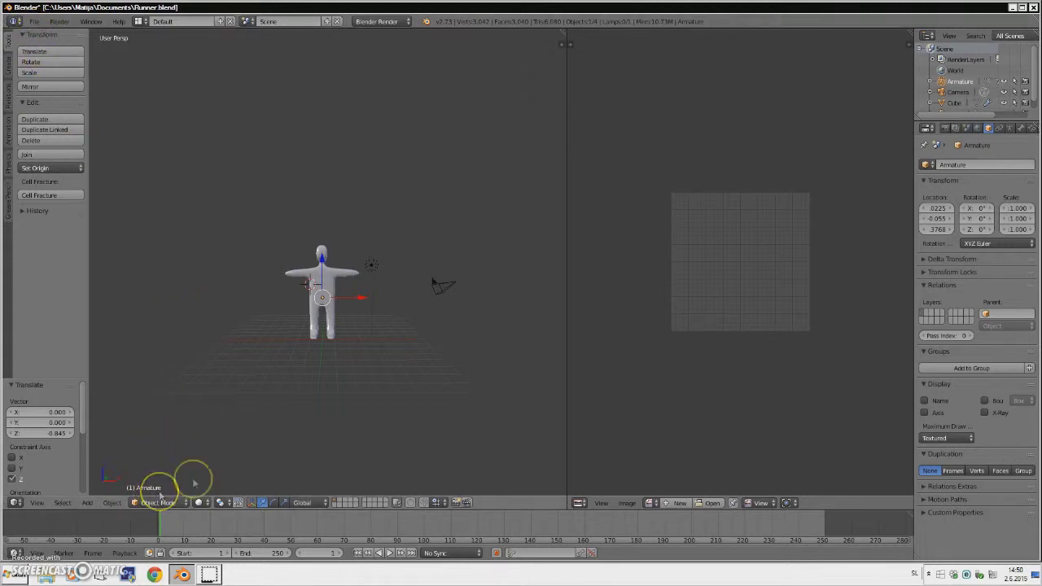
Enable X-Ray in the armature's data settings so the bone shows through the mesh.
{"action": "left_click", "coordinate": [1009, 127]}
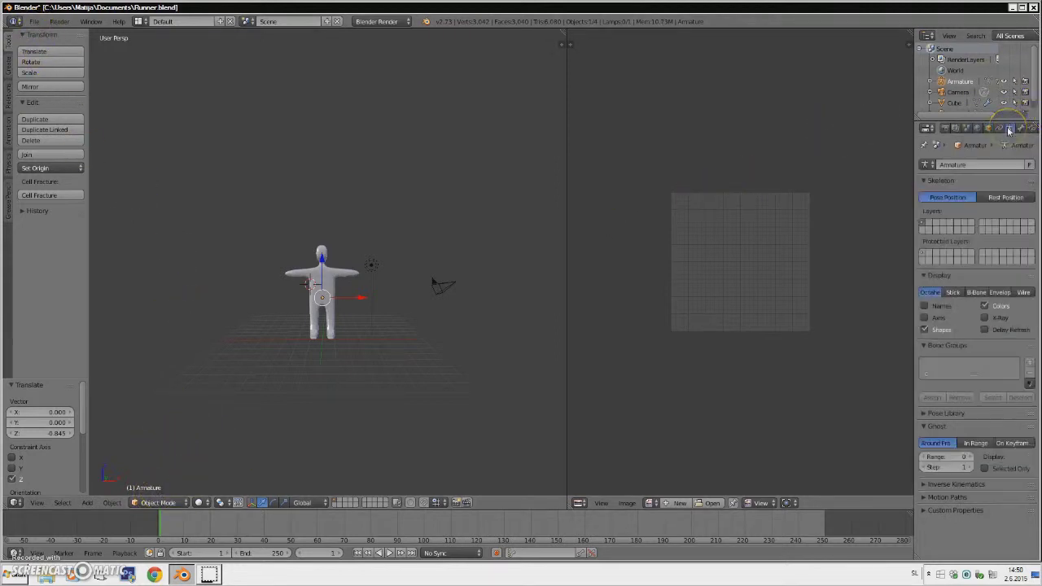
{"action": "left_click", "coordinate": [984, 318]}
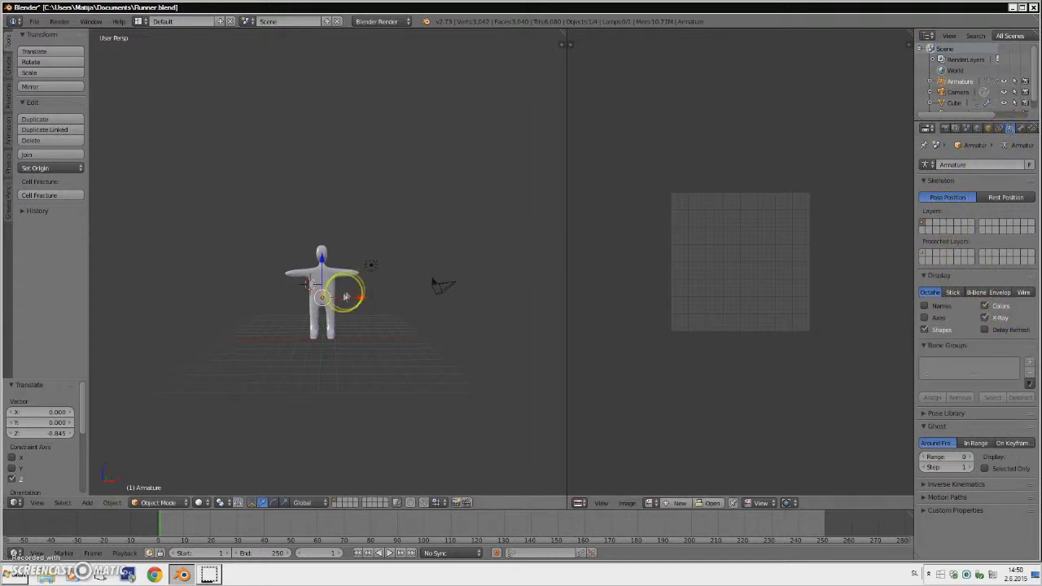
{"action": "scroll", "coordinate": [258, 337], "scroll_direction": "up", "scroll_amount": 6}
Lower the bone to the character's hips and centre it sideways on the body.
{"action": "middle_click_drag", "start_coordinate": [274, 354], "coordinate": [277, 342]}
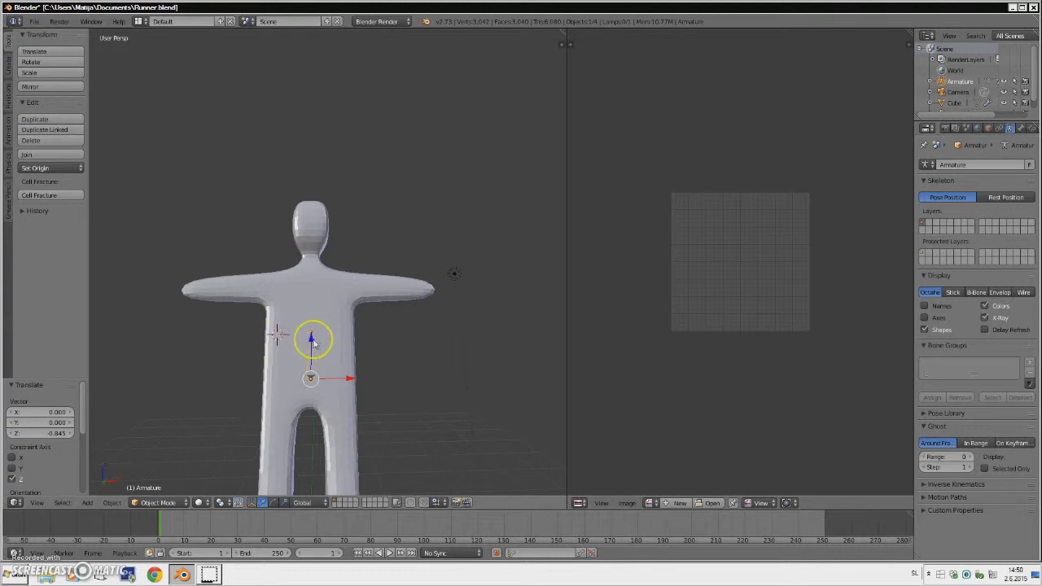
{"action": "left_click_drag", "start_coordinate": [311, 341], "coordinate": [314, 358]}
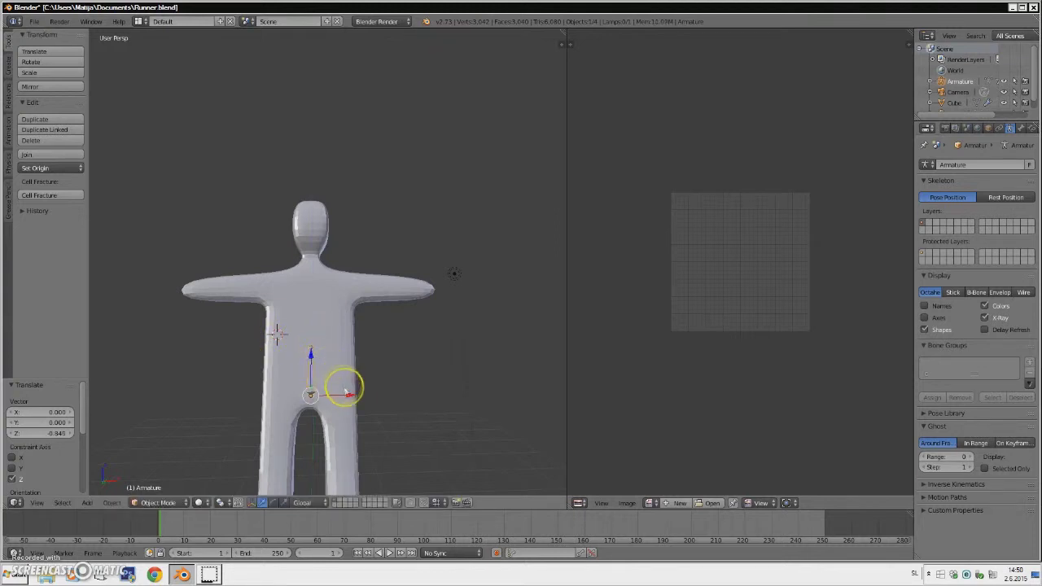
{"action": "left_click_drag", "start_coordinate": [345, 395], "coordinate": [344, 396]}
{"action": "scroll", "coordinate": [342, 395], "scroll_direction": "down", "scroll_amount": 3}
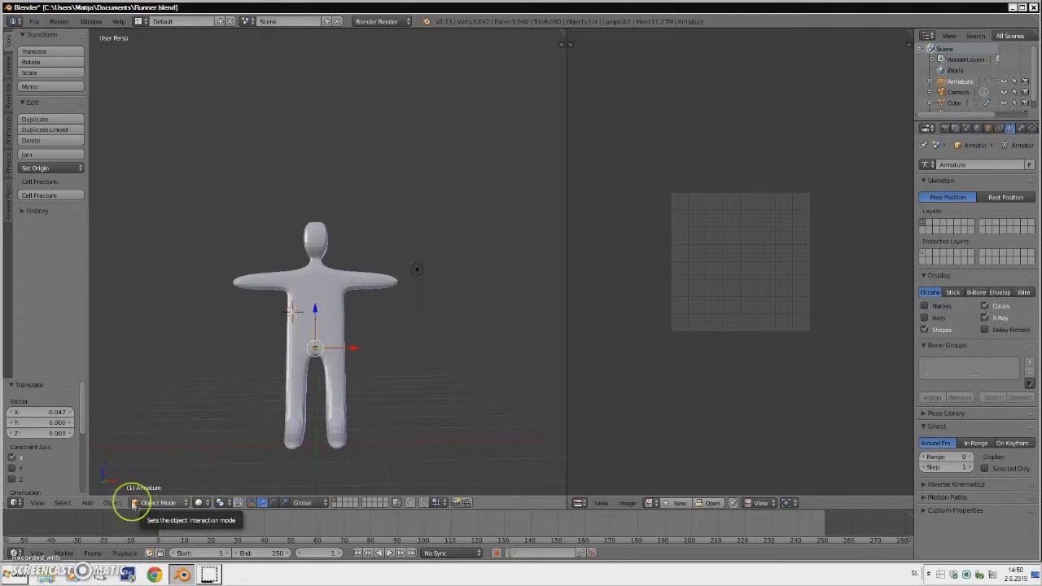
{"action": "left_click", "coordinate": [153, 503]}
In Edit Mode and front view, extrude a spine bone from the hip up to the chest.
{"action": "left_click", "coordinate": [151, 482]}
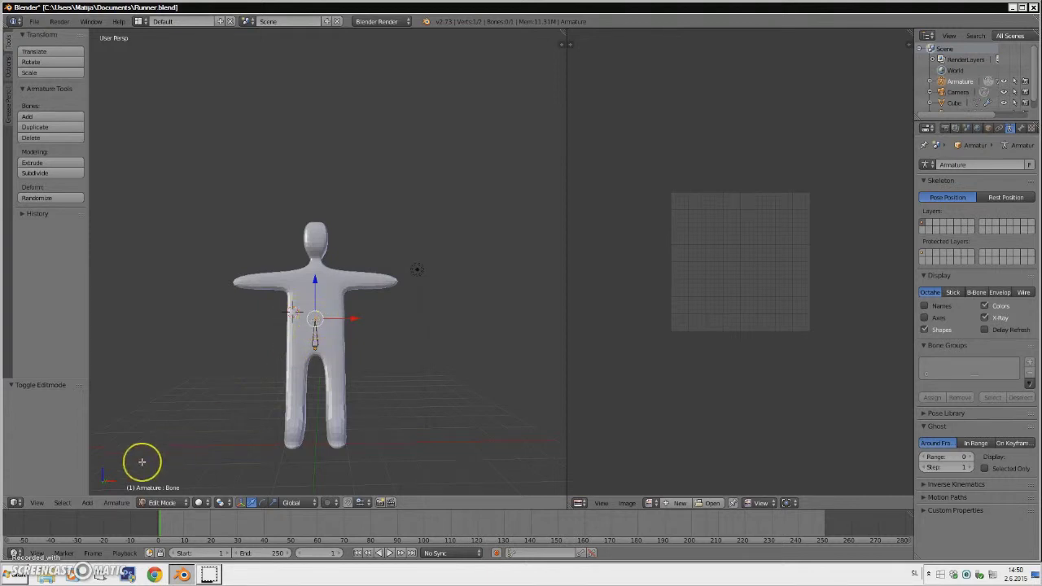
{"action": "left_click", "coordinate": [36, 502]}
{"action": "left_click", "coordinate": [58, 429]}
{"action": "right_click", "coordinate": [314, 326]}
{"action": "key", "text": "e"}
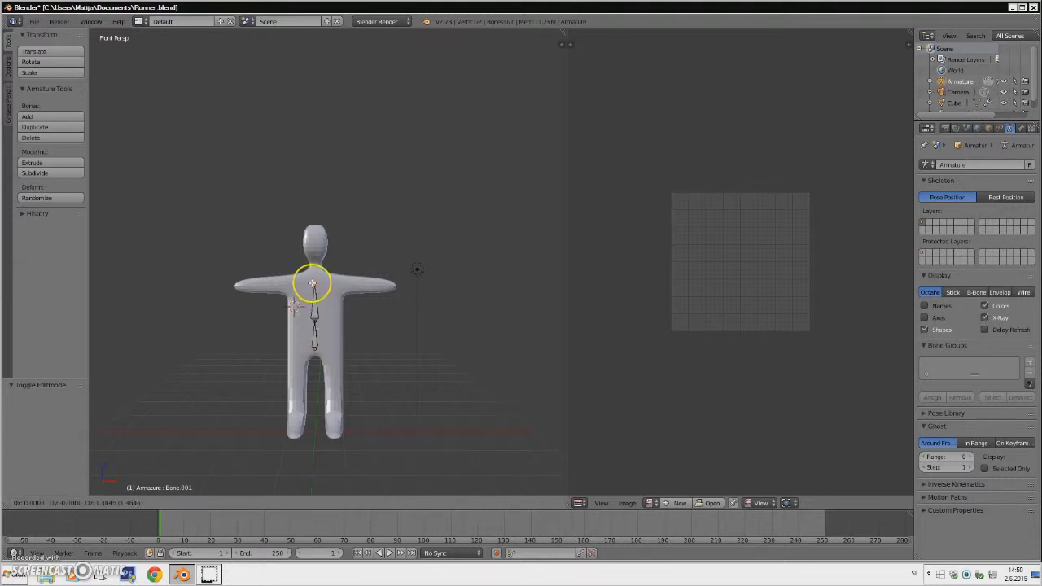
{"action": "left_click", "coordinate": [313, 283]}
{"action": "left_click_drag", "start_coordinate": [348, 284], "coordinate": [354, 284]}
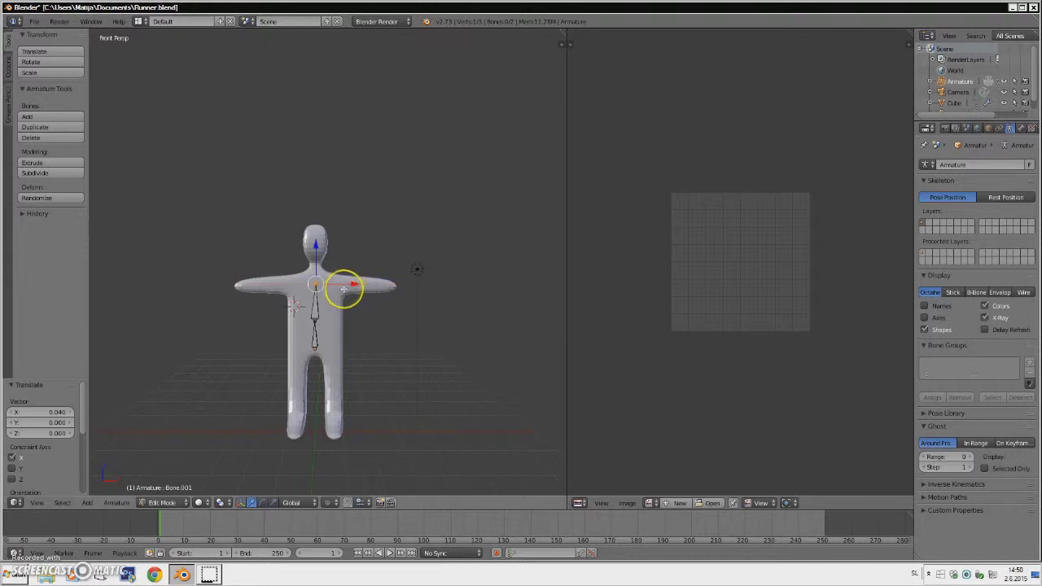
Extrude shoulder, upper-arm and forearm bones from the chest out to one hand.
{"action": "key", "text": "e"}
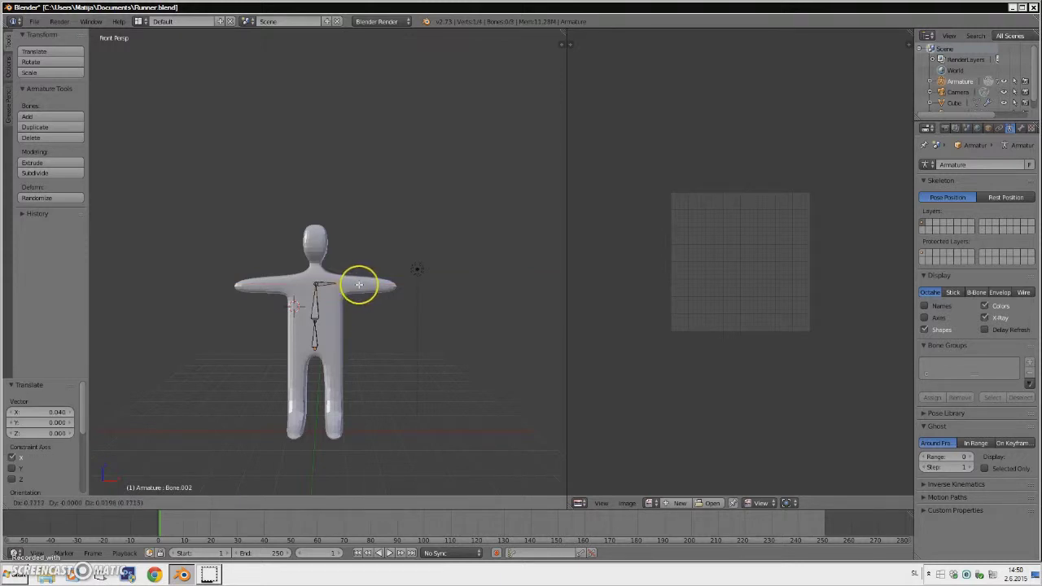
{"action": "left_click", "coordinate": [364, 287]}
{"action": "key", "text": "e"}
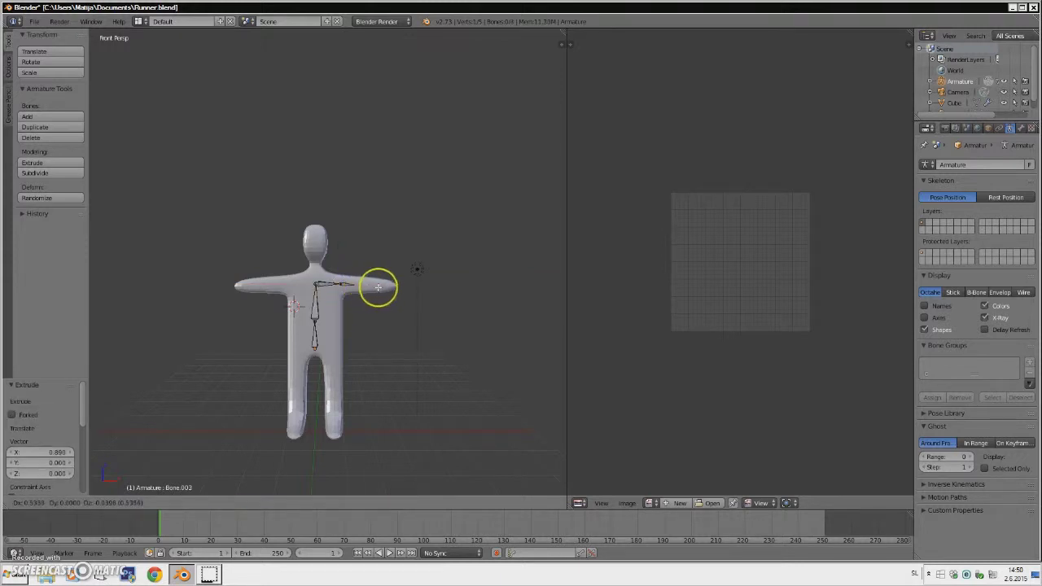
{"action": "left_click", "coordinate": [390, 287]}
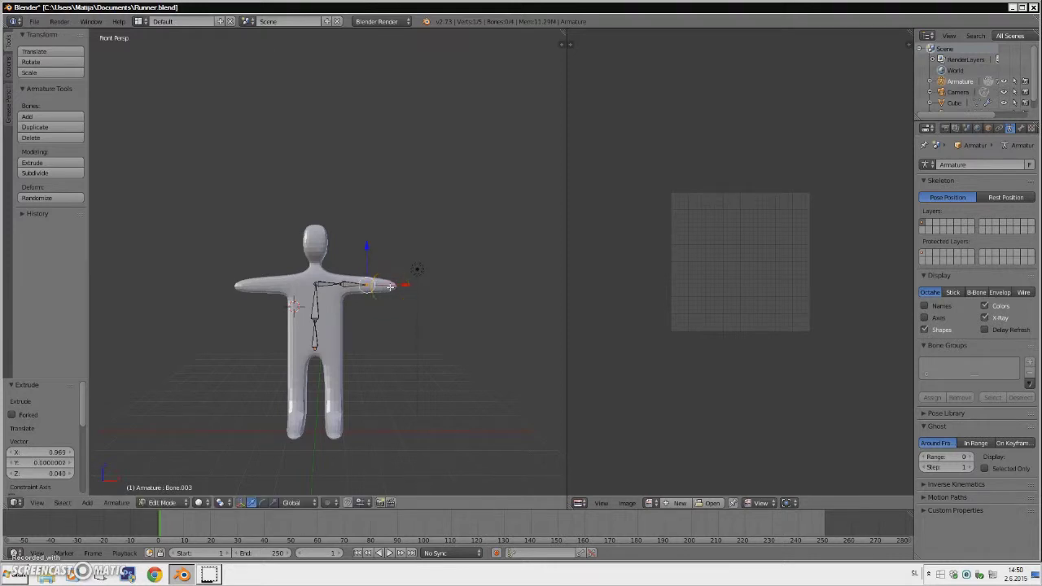
{"action": "key", "text": "e"}
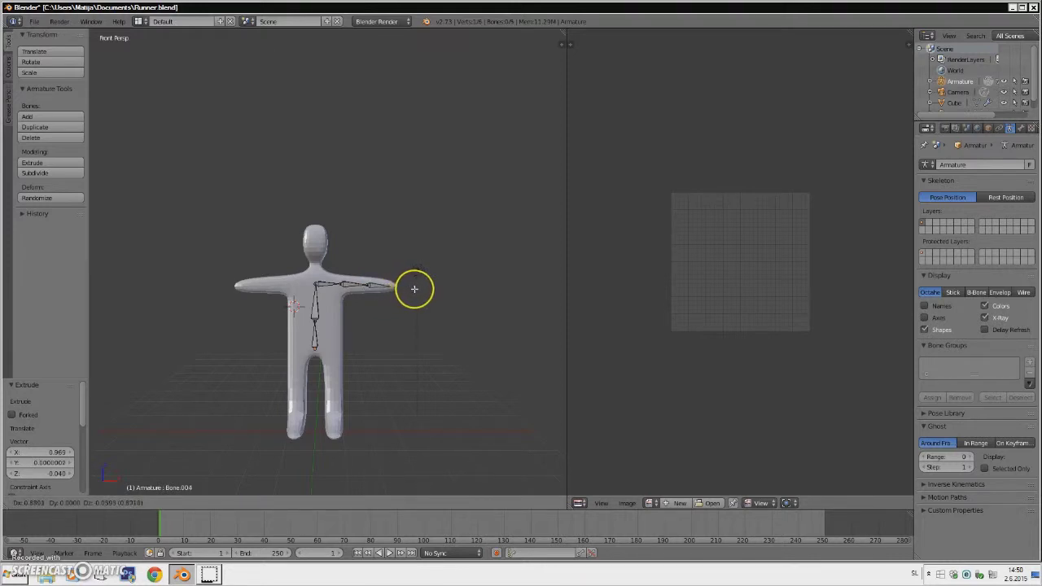
{"action": "left_click", "coordinate": [414, 288]}
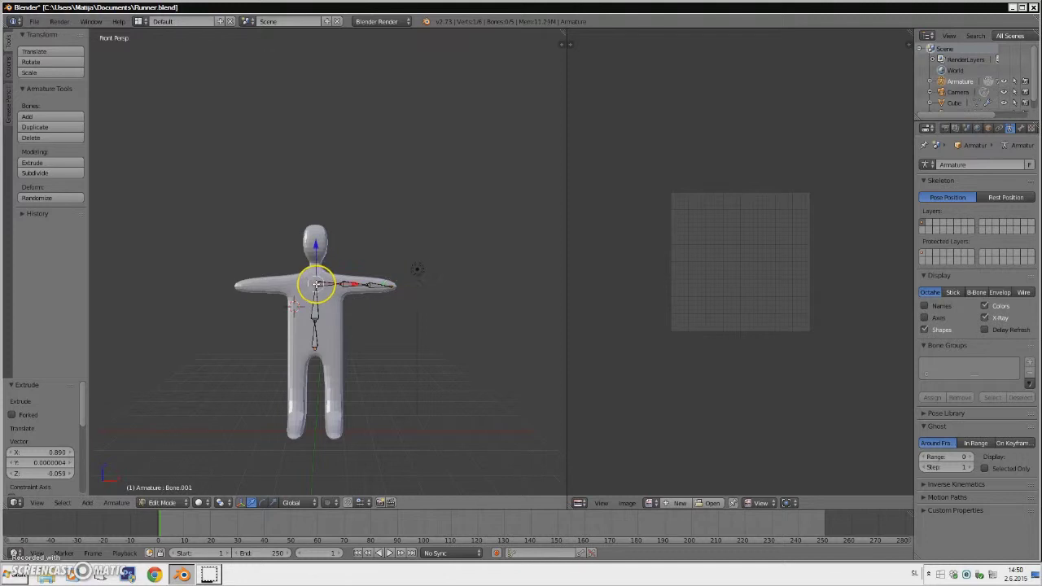
Extrude three bones from the chest joint along the left arm to its tip.
{"action": "key", "text": "e"}
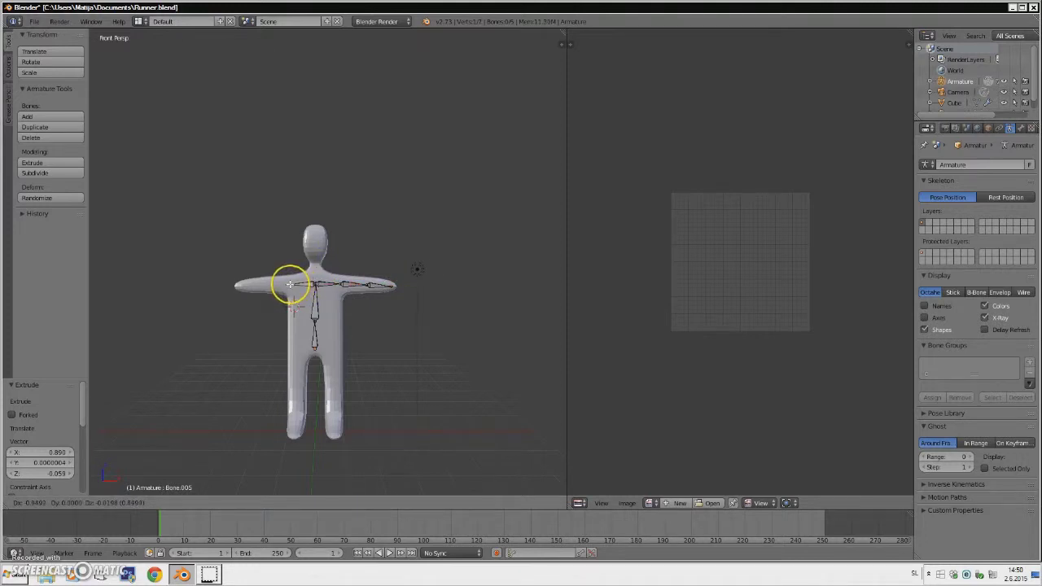
{"action": "left_click", "coordinate": [287, 284]}
{"action": "key", "text": "e"}
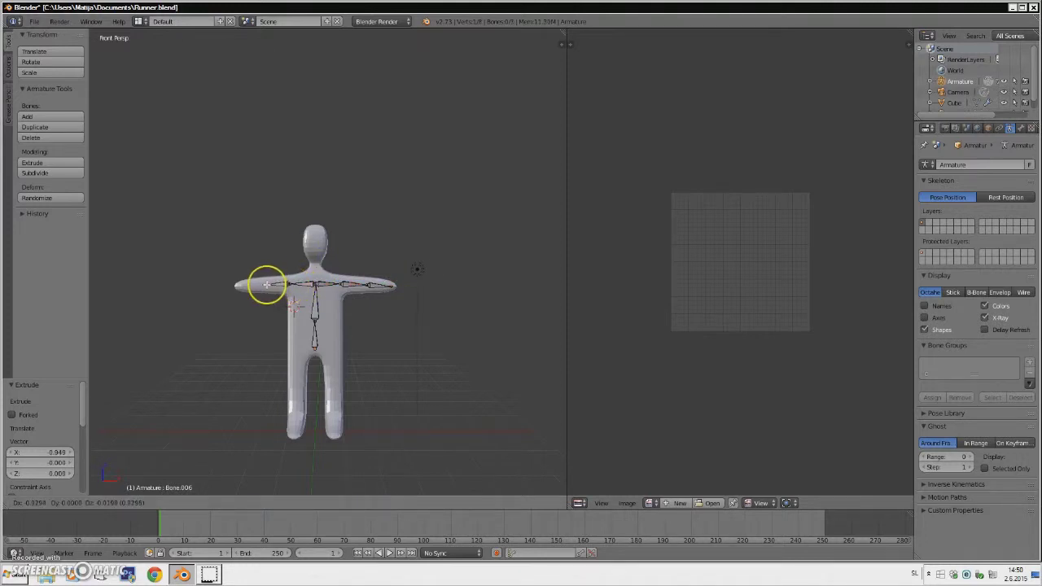
{"action": "left_click", "coordinate": [266, 284]}
{"action": "key", "text": "e"}
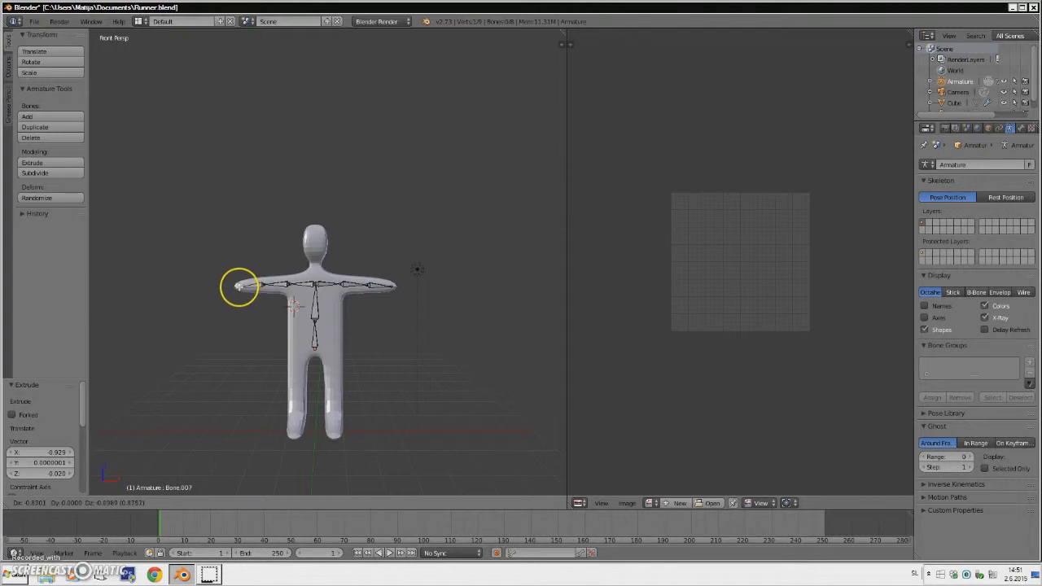
{"action": "left_click", "coordinate": [239, 285]}
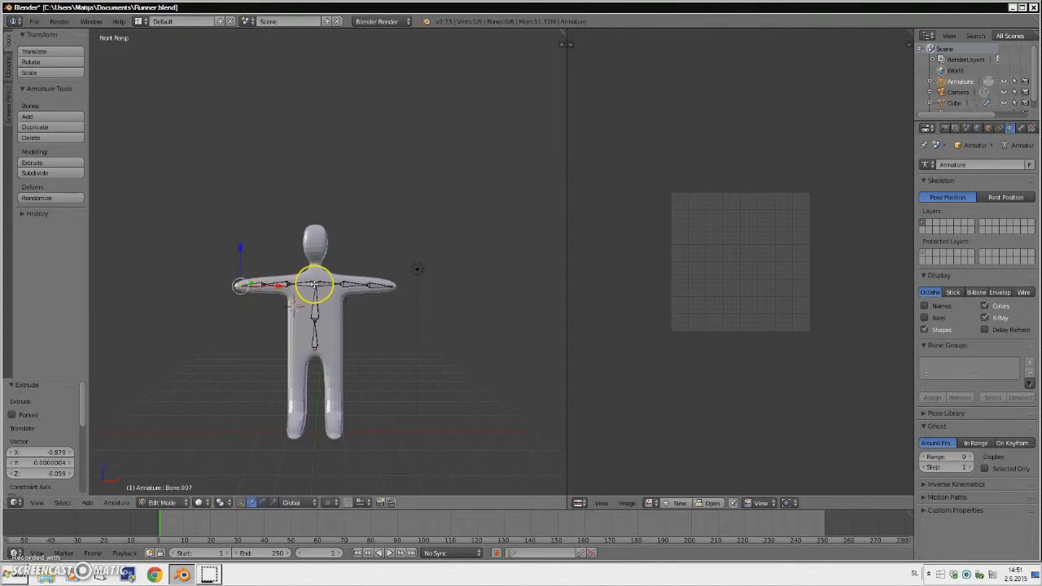
Extrude a neck bone and a head bone up from the chest joint.
{"action": "key", "text": "e"}
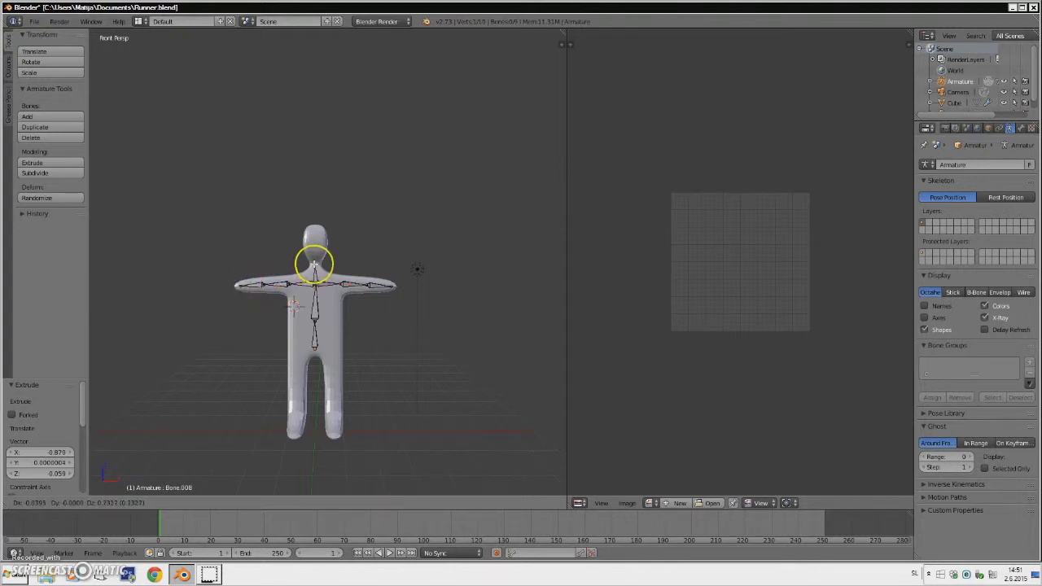
{"action": "left_click", "coordinate": [313, 264]}
{"action": "key", "text": "e"}
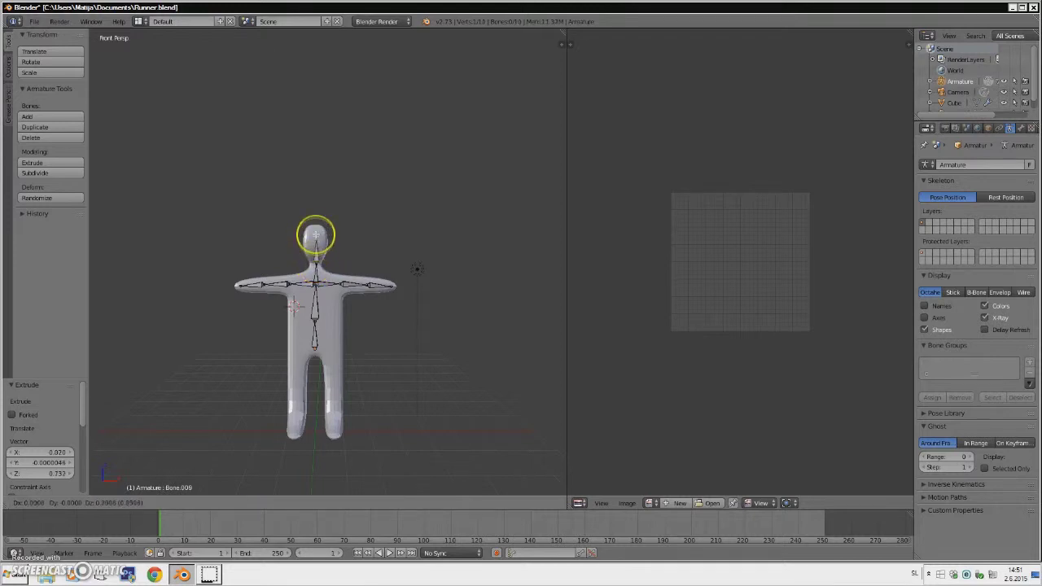
{"action": "left_click", "coordinate": [316, 232]}
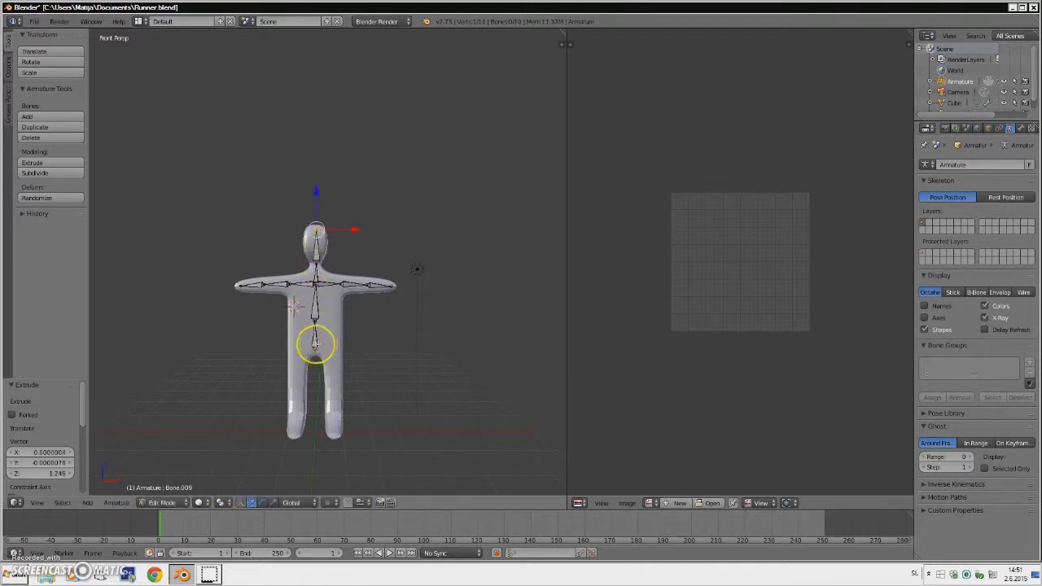
Extrude hip, thigh and shin bones down the left leg to the foot.
{"action": "key", "text": "e"}
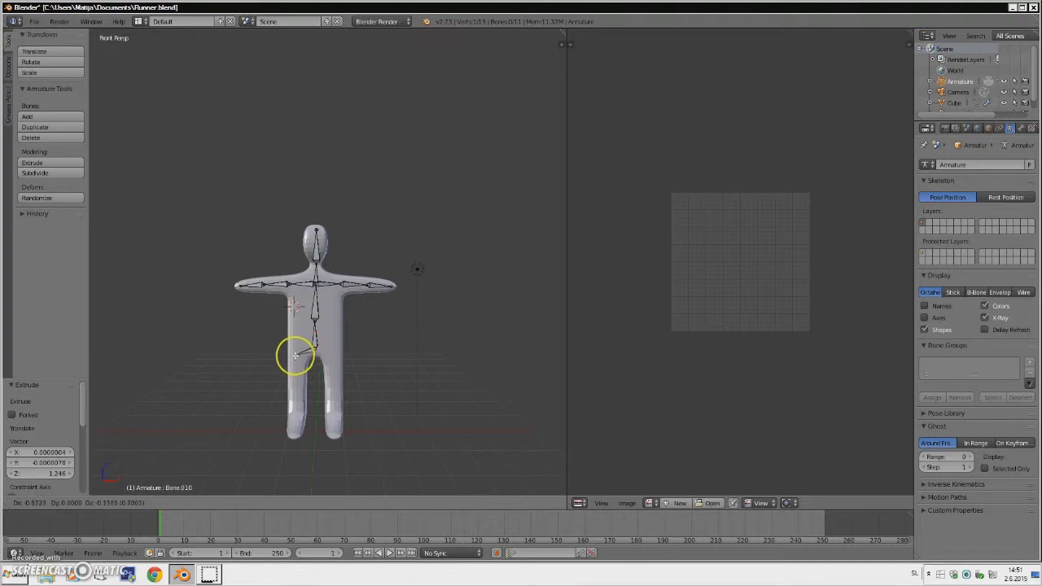
{"action": "left_click", "coordinate": [297, 354]}
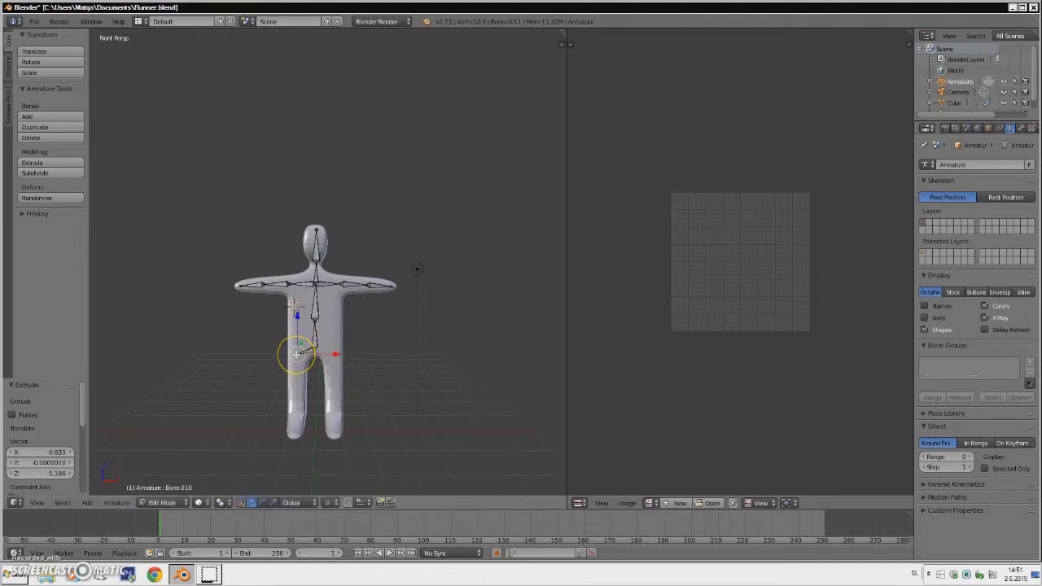
{"action": "left_click", "coordinate": [295, 355]}
{"action": "key", "text": "e"}
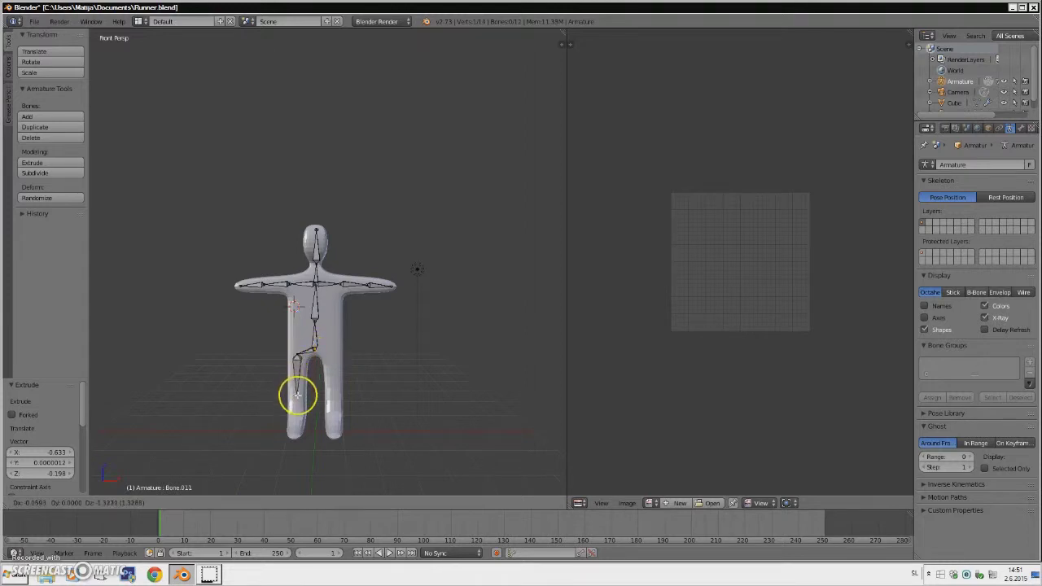
{"action": "left_click", "coordinate": [297, 395]}
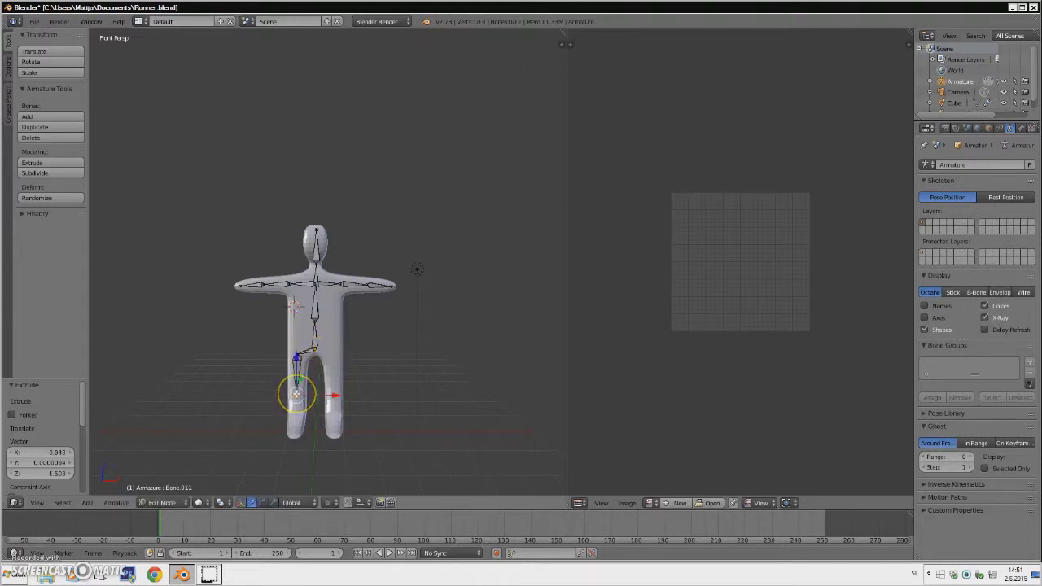
{"action": "key", "text": "e"}
{"action": "left_click", "coordinate": [296, 420]}
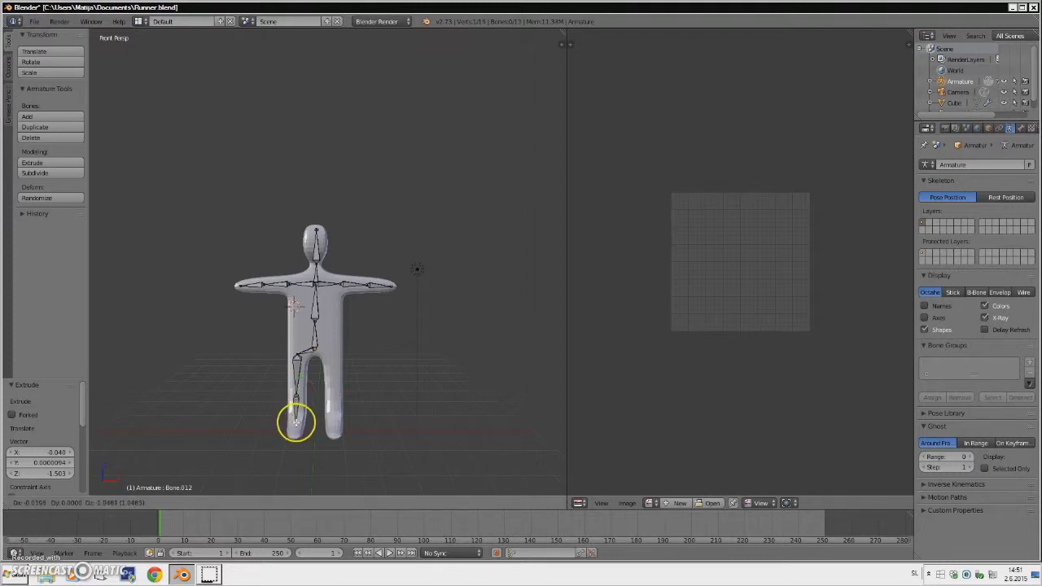
{"action": "middle_click_drag", "start_coordinate": [296, 418], "coordinate": [337, 404]}
{"action": "left_click_drag", "start_coordinate": [339, 404], "coordinate": [337, 401]}
From the front view, extrude thigh and shin bones down the right leg.
{"action": "left_click", "coordinate": [36, 504]}
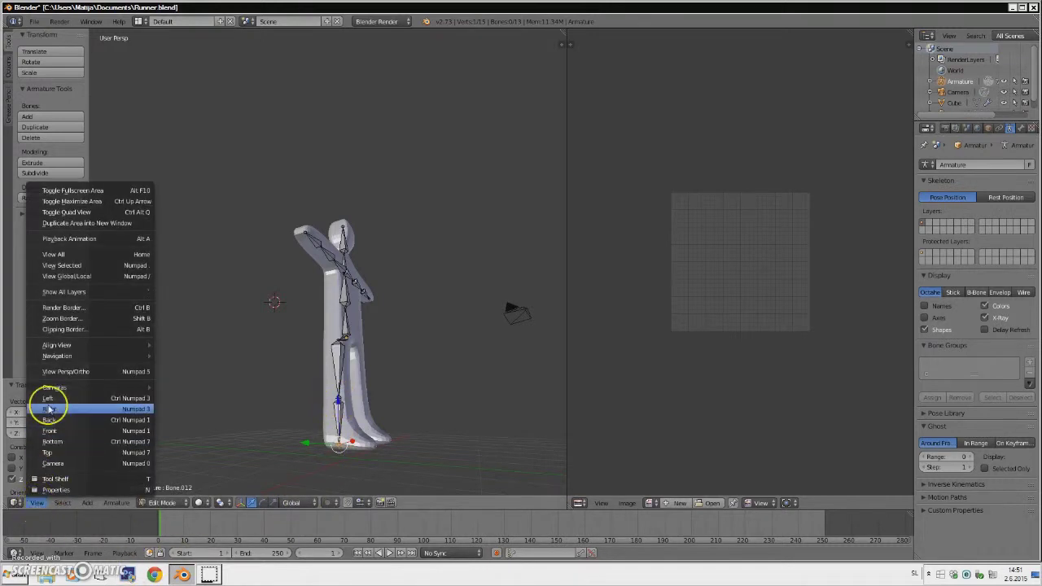
{"action": "left_click", "coordinate": [53, 432]}
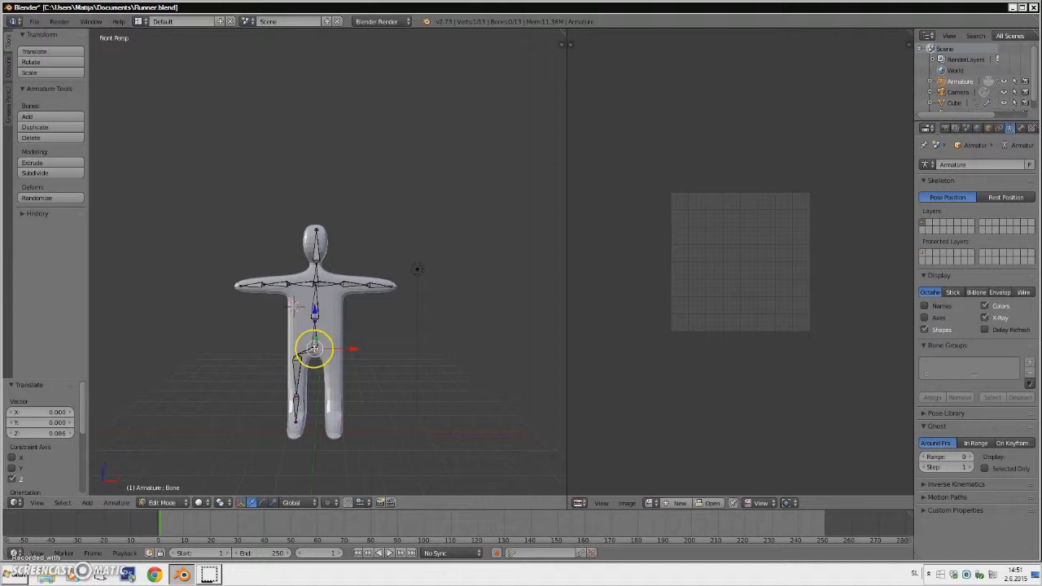
{"action": "key", "text": "e"}
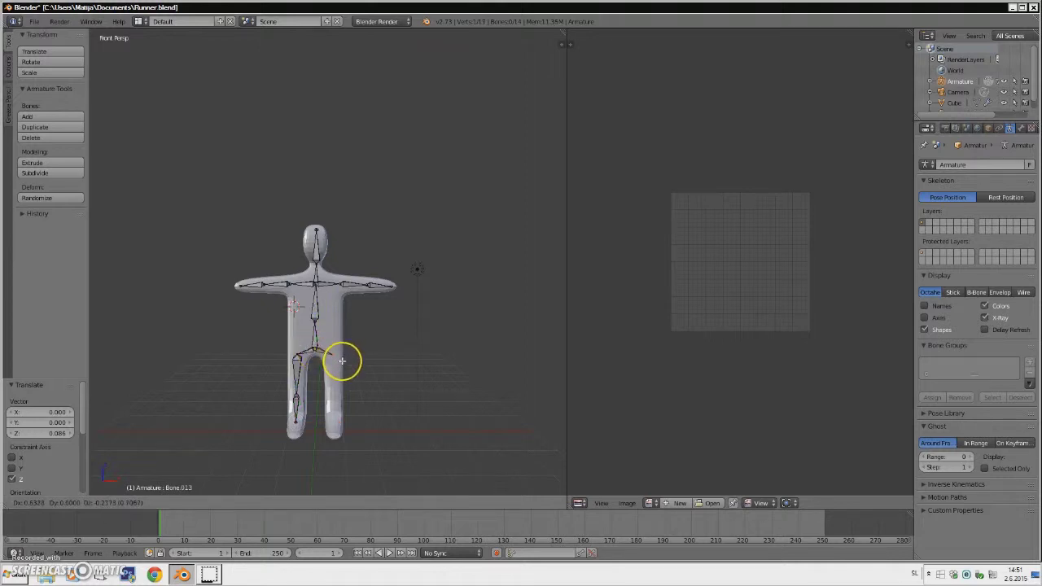
{"action": "key", "text": "e"}
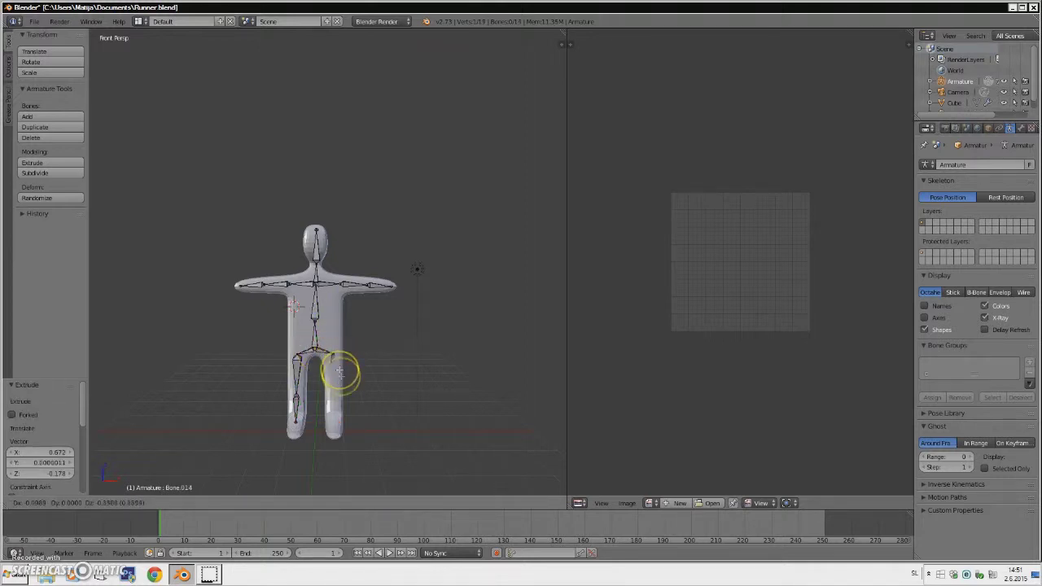
{"action": "left_click", "coordinate": [344, 415]}
{"action": "key", "text": "e"}
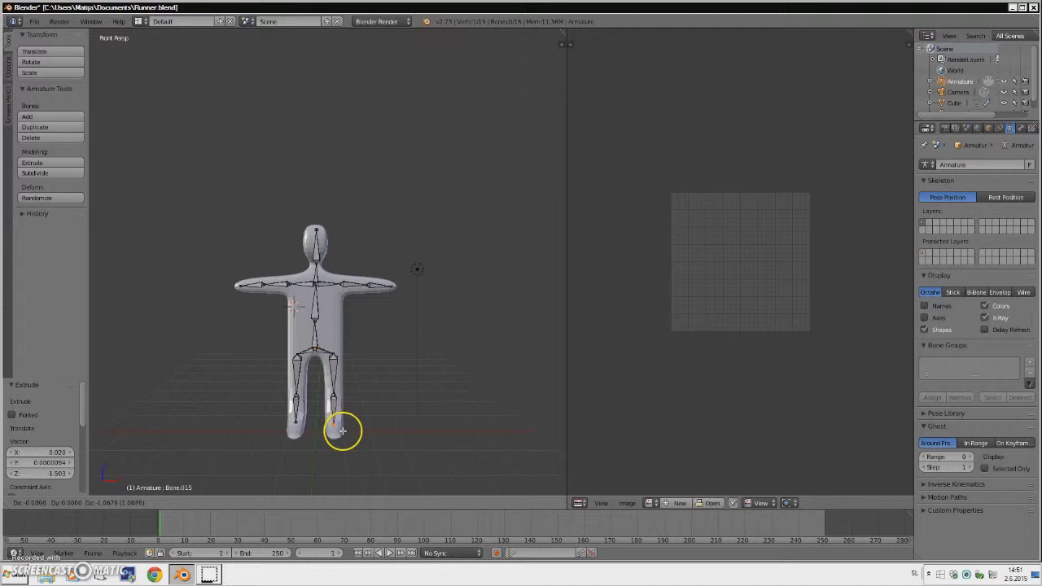
{"action": "left_click", "coordinate": [342, 429]}
{"action": "middle_click_drag", "start_coordinate": [350, 418], "coordinate": [372, 375]}
{"action": "scroll", "coordinate": [349, 421], "scroll_direction": "down", "scroll_amount": 5}
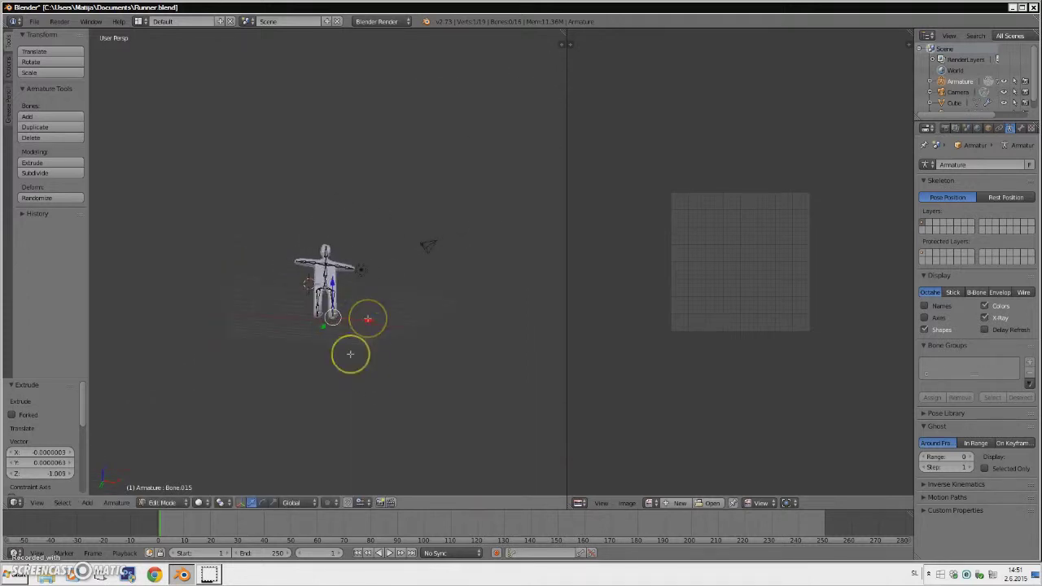
{"action": "scroll", "coordinate": [344, 379], "scroll_direction": "up", "scroll_amount": 5}
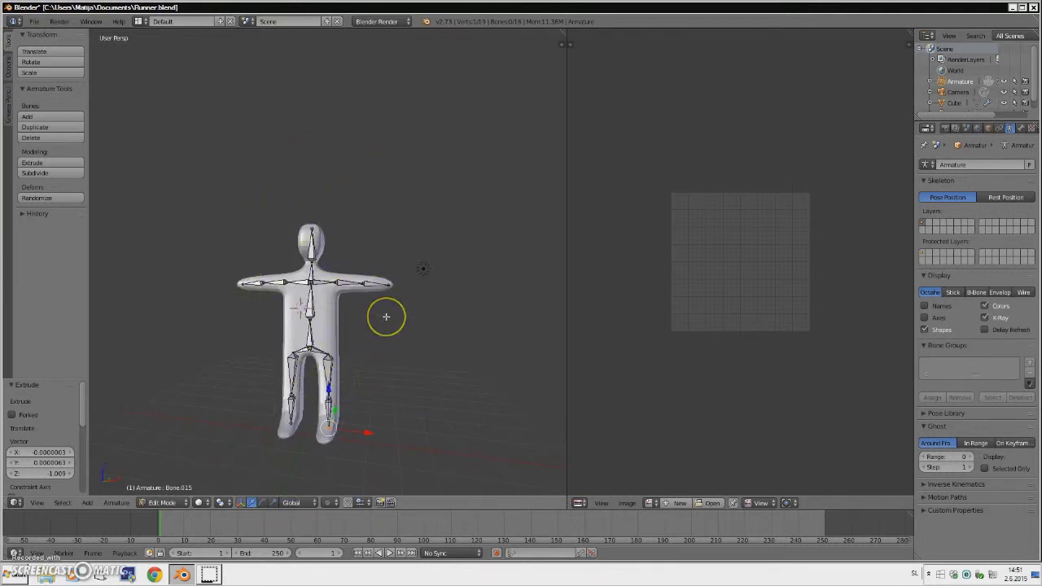
{"action": "scroll", "coordinate": [386, 316], "scroll_direction": "down", "scroll_amount": 2}
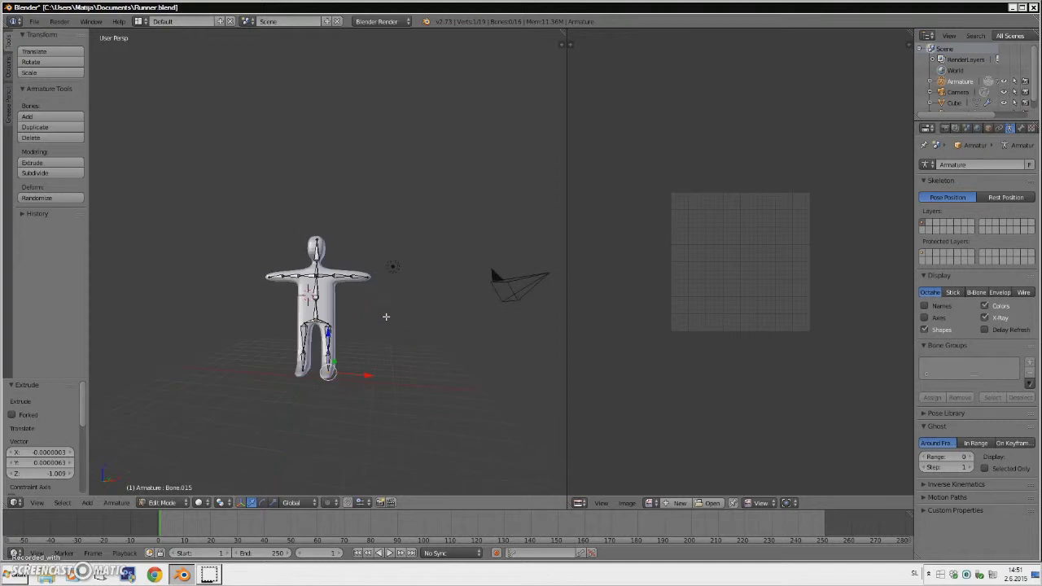
In Object Mode, select the mesh then the armature and parent With Automatic Weights.
{"action": "left_click", "coordinate": [158, 503]}
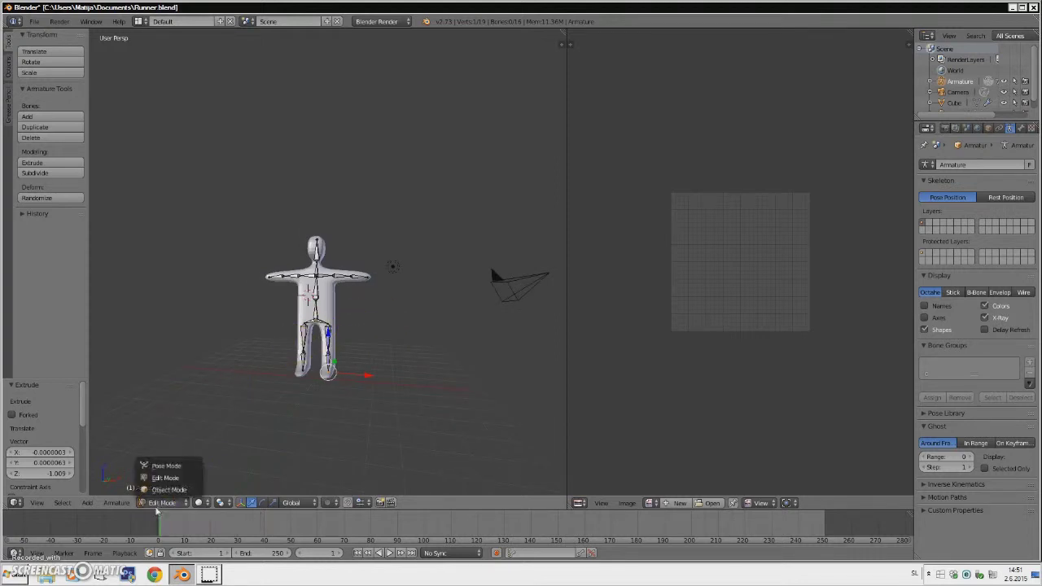
{"action": "left_click", "coordinate": [158, 489]}
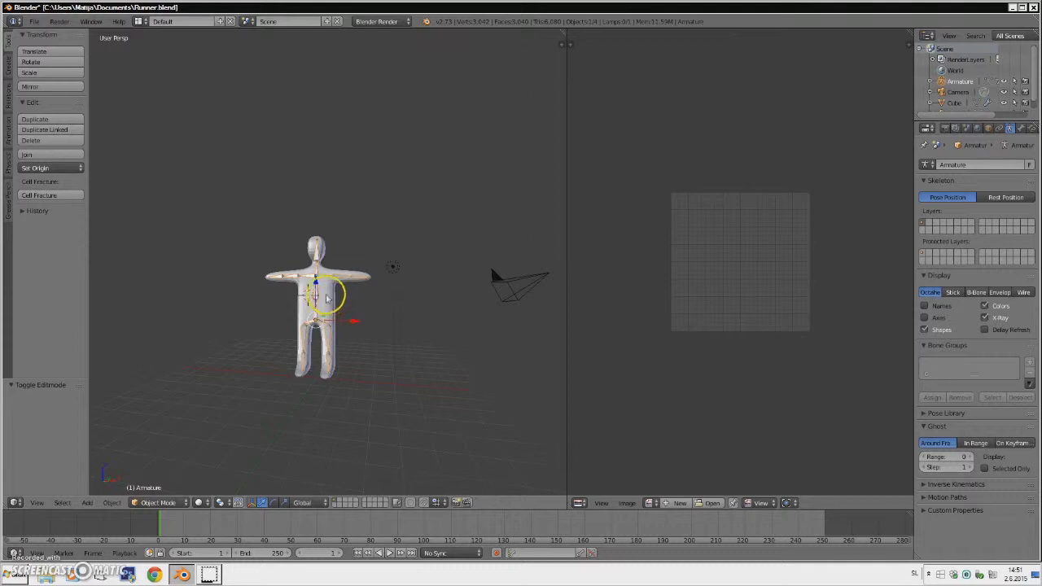
{"action": "middle_click_drag", "start_coordinate": [331, 305], "coordinate": [339, 307]}
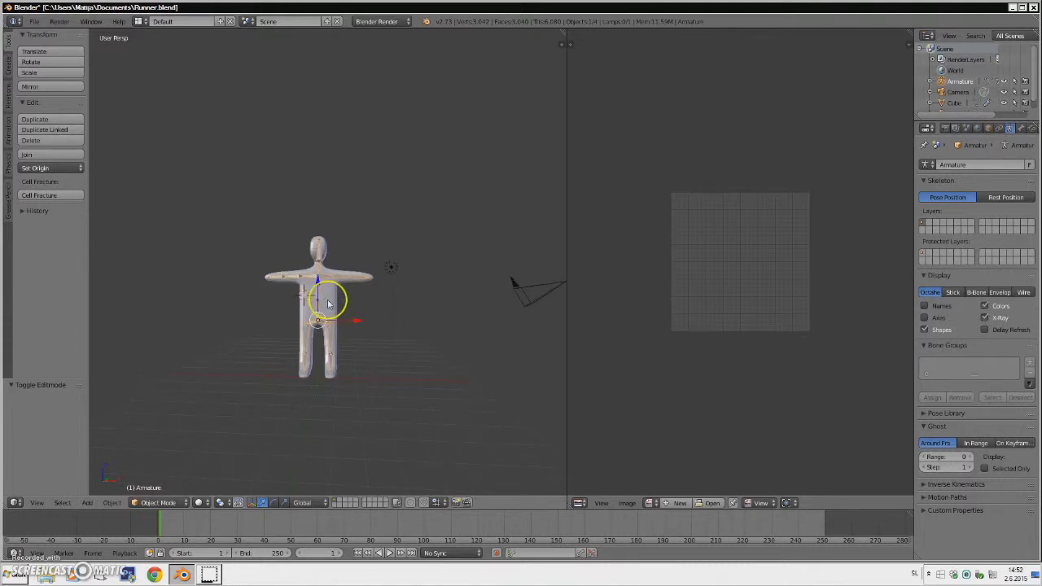
{"action": "right_click", "coordinate": [328, 304]}
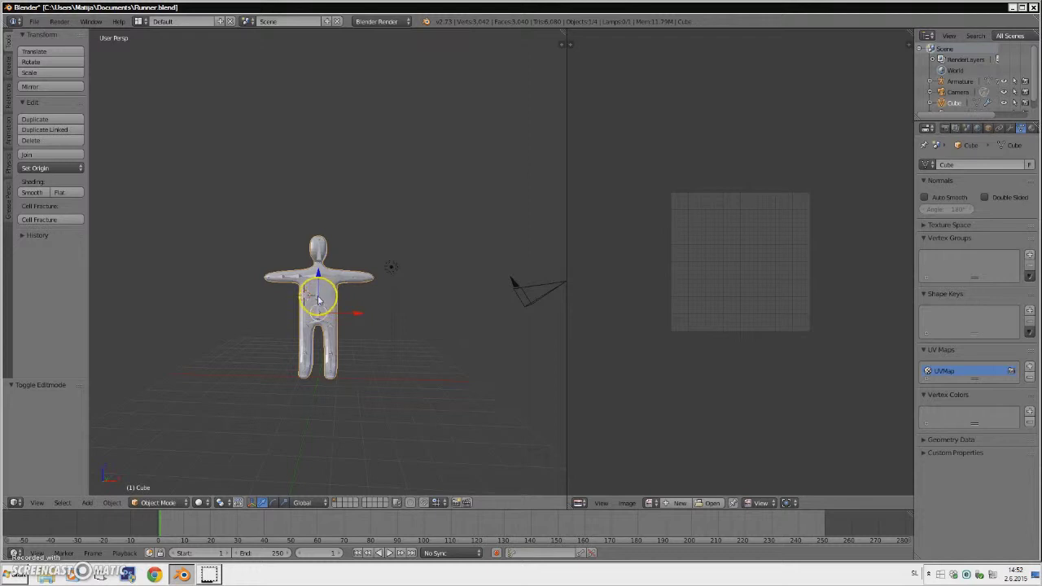
{"action": "right_click", "coordinate": [317, 300], "text": "shift"}
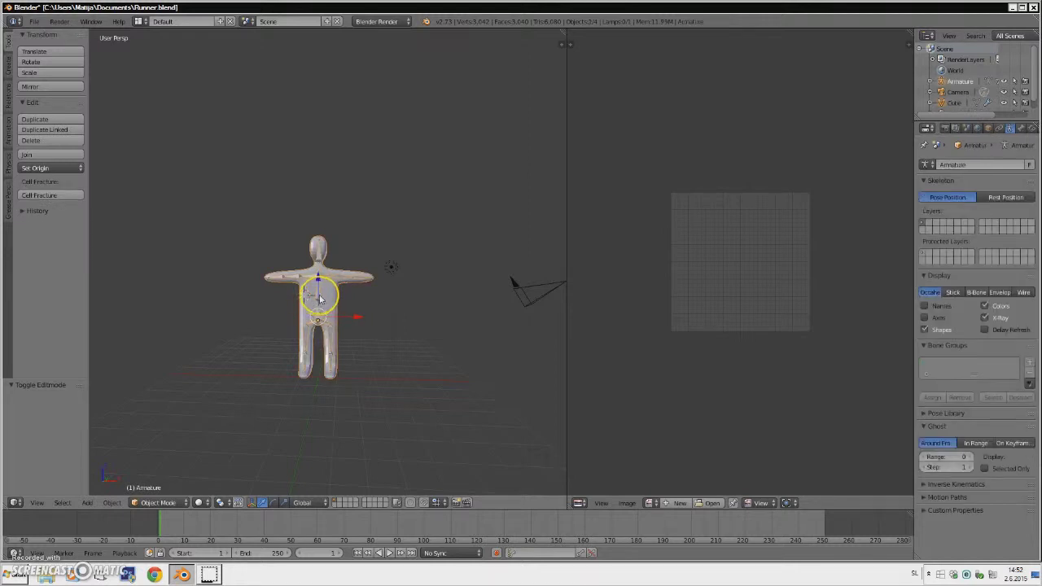
{"action": "key", "text": "ctrl+p"}
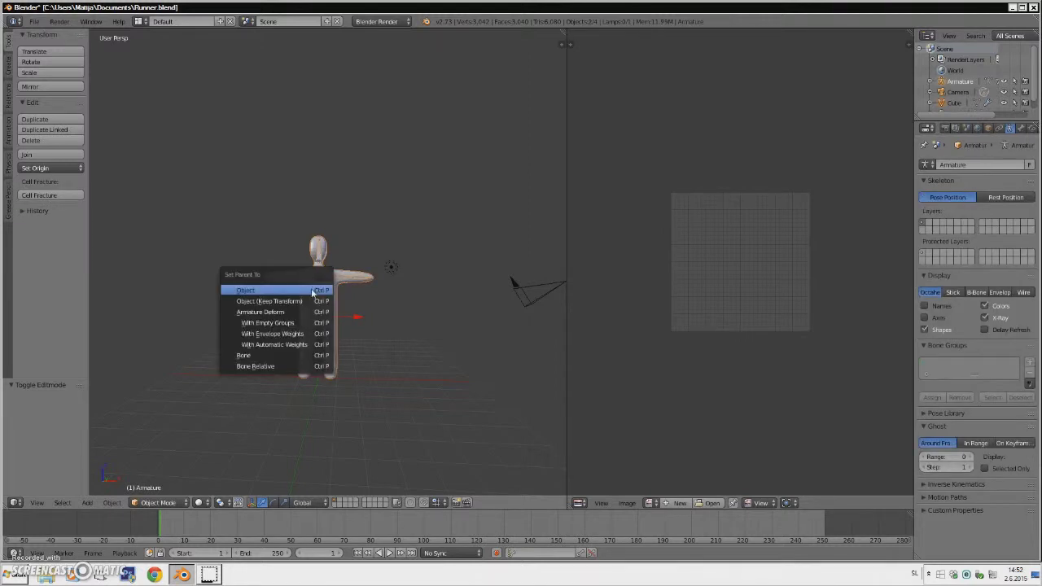
{"action": "left_click", "coordinate": [278, 344]}
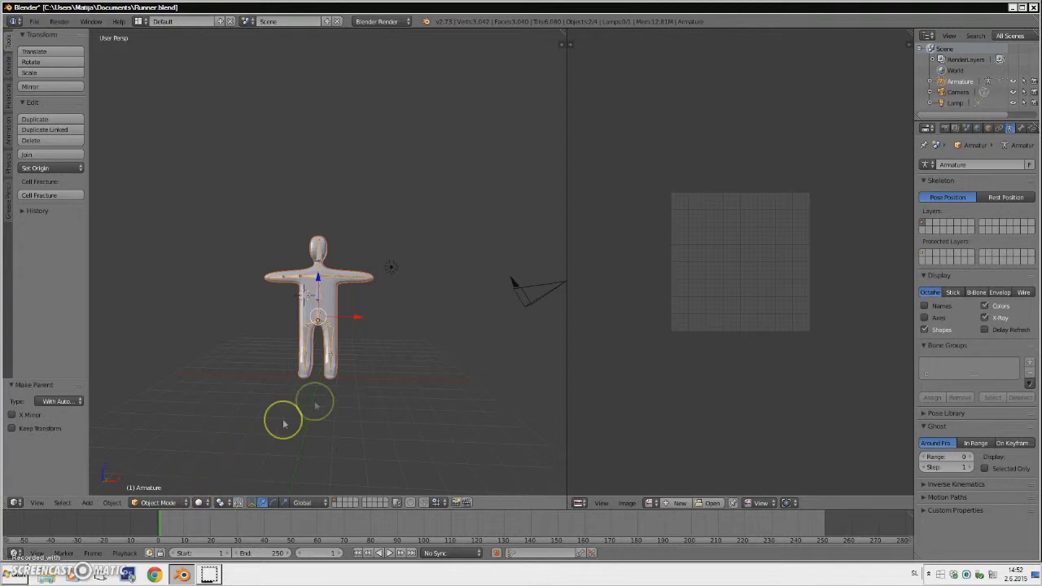
{"action": "left_click", "coordinate": [158, 503]}
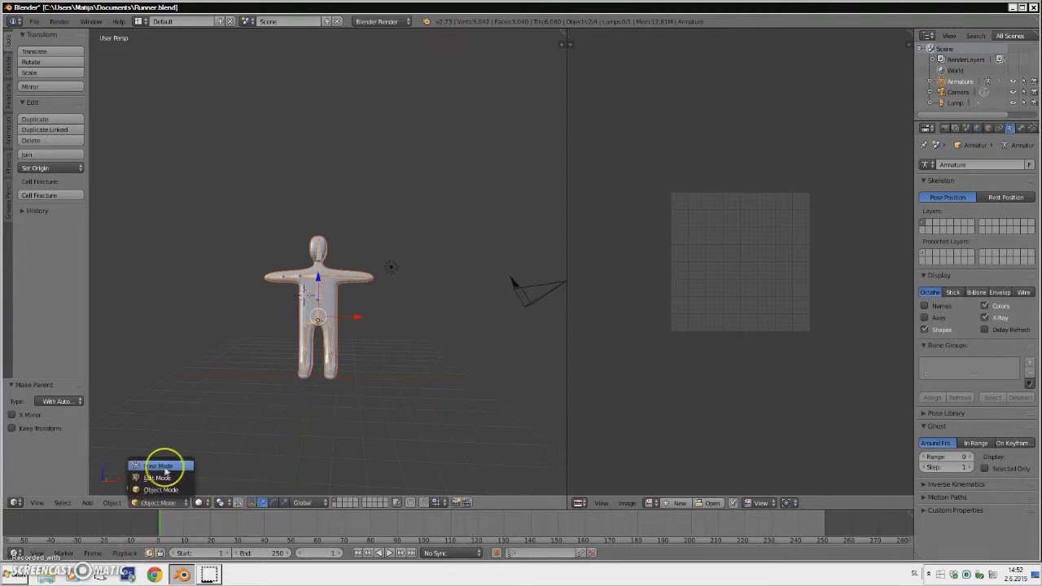
{"action": "left_click", "coordinate": [158, 465]}
{"action": "middle_click_drag", "start_coordinate": [442, 302], "coordinate": [316, 297]}
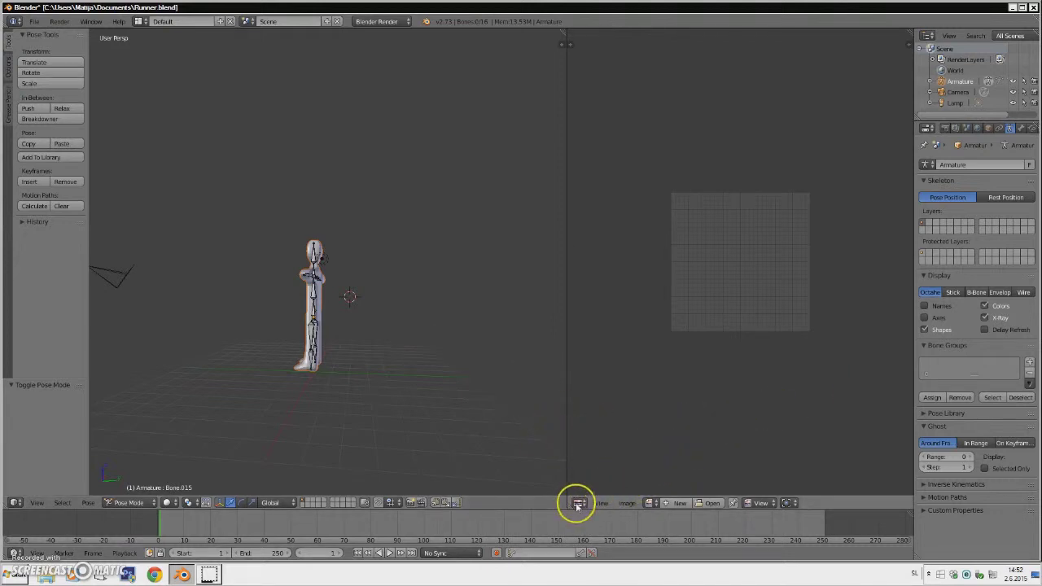
{"action": "left_click", "coordinate": [577, 503]}
{"action": "left_click", "coordinate": [591, 455]}
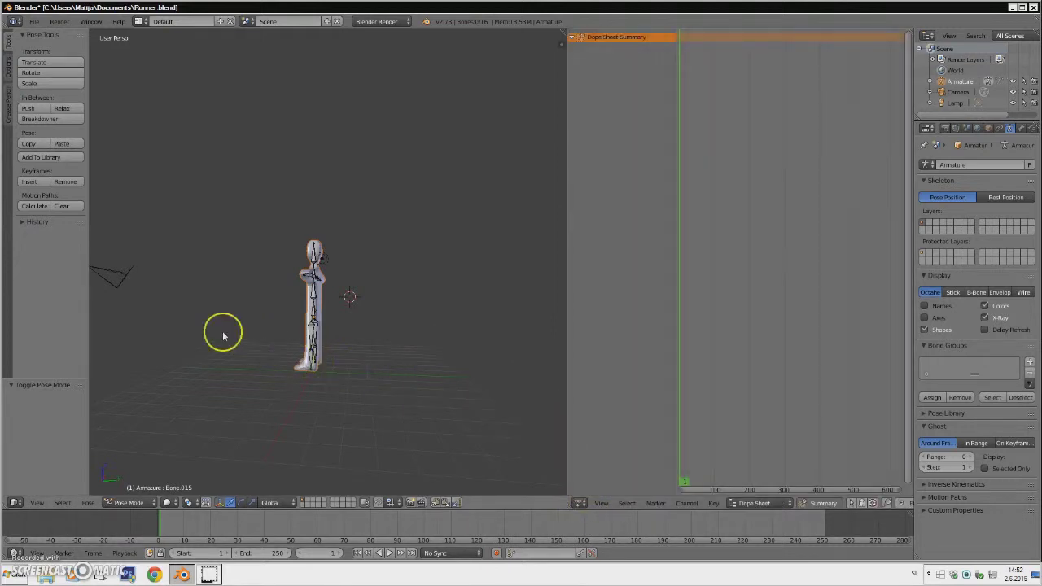
{"action": "middle_click_drag", "start_coordinate": [221, 333], "coordinate": [310, 303]}
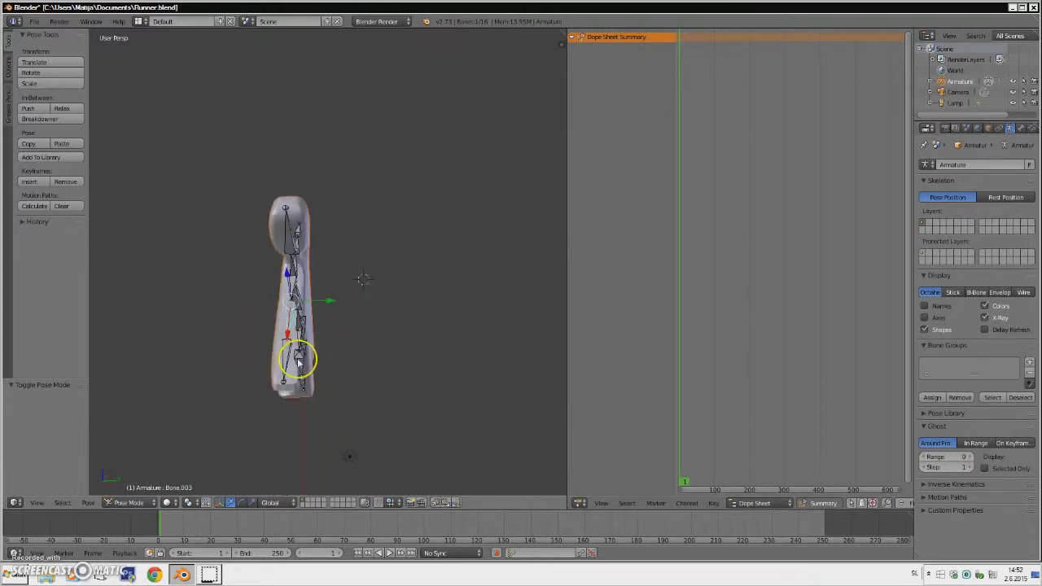
{"action": "mouse_move", "coordinate": [298, 361]}
{"action": "middle_mouse_down"}
{"action": "mouse_move", "coordinate": [279, 367]}
{"action": "mouse_move", "coordinate": [301, 351]}
{"action": "middle_mouse_up"}
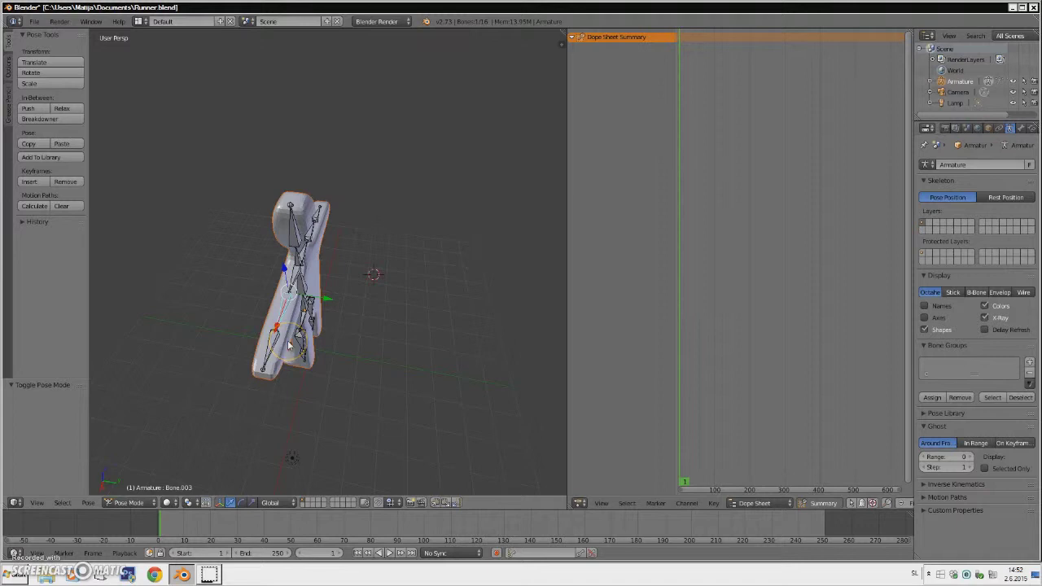
{"action": "middle_click_drag", "start_coordinate": [289, 346], "coordinate": [286, 311]}
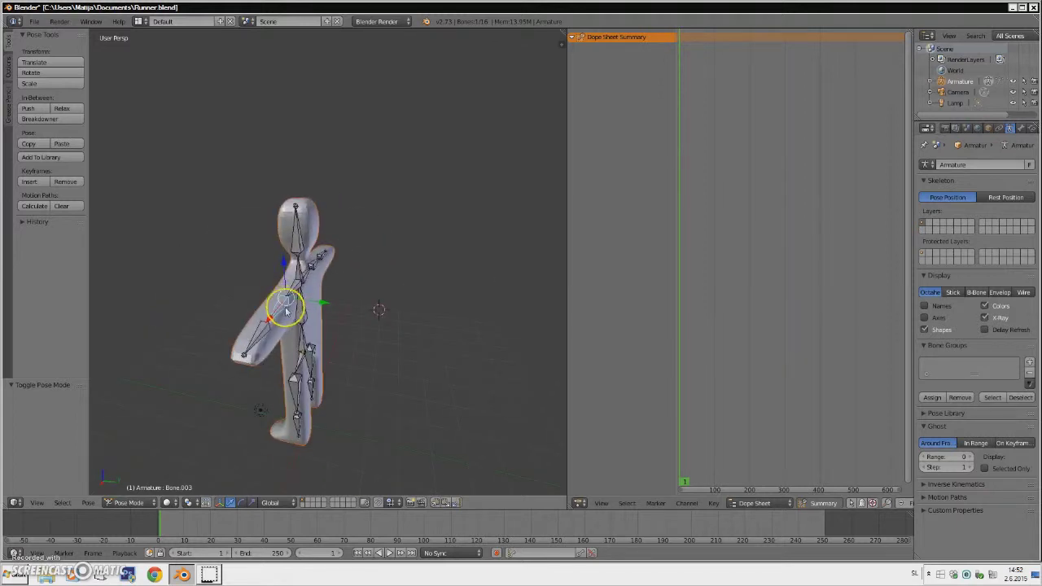
{"action": "left_click", "coordinate": [241, 502]}
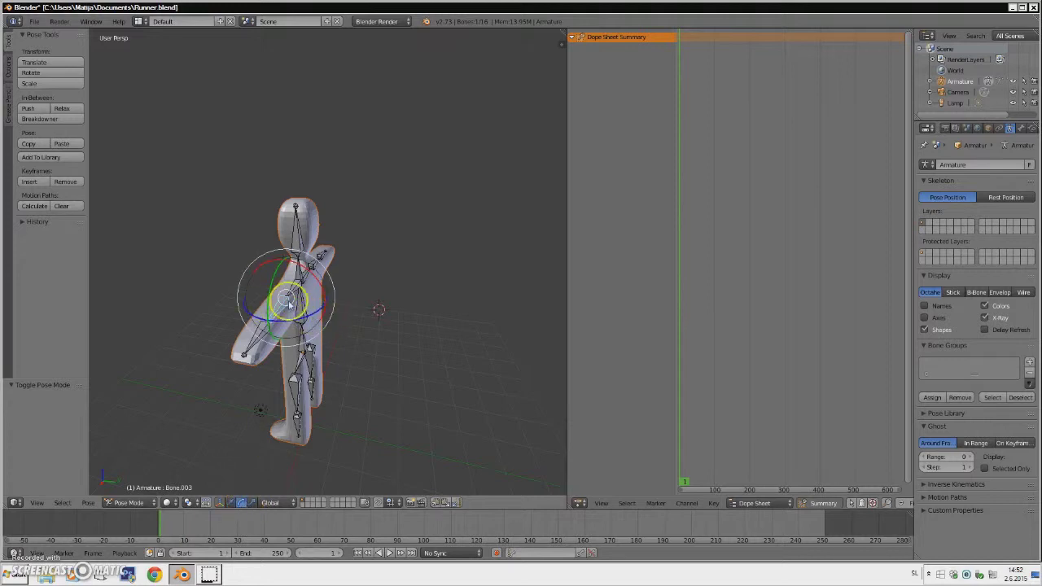
Rotate upper arm Bone.003 and forearm Bone.004 to bend one arm and raise it forward.
{"action": "middle_click_drag", "start_coordinate": [308, 316], "coordinate": [259, 303]}
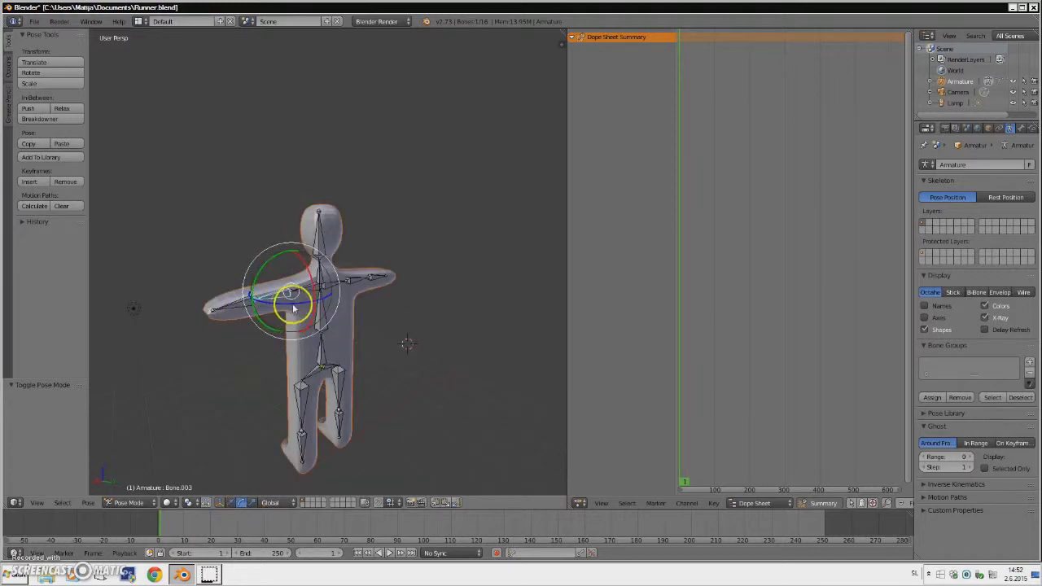
{"action": "left_click_drag", "start_coordinate": [294, 307], "coordinate": [272, 315]}
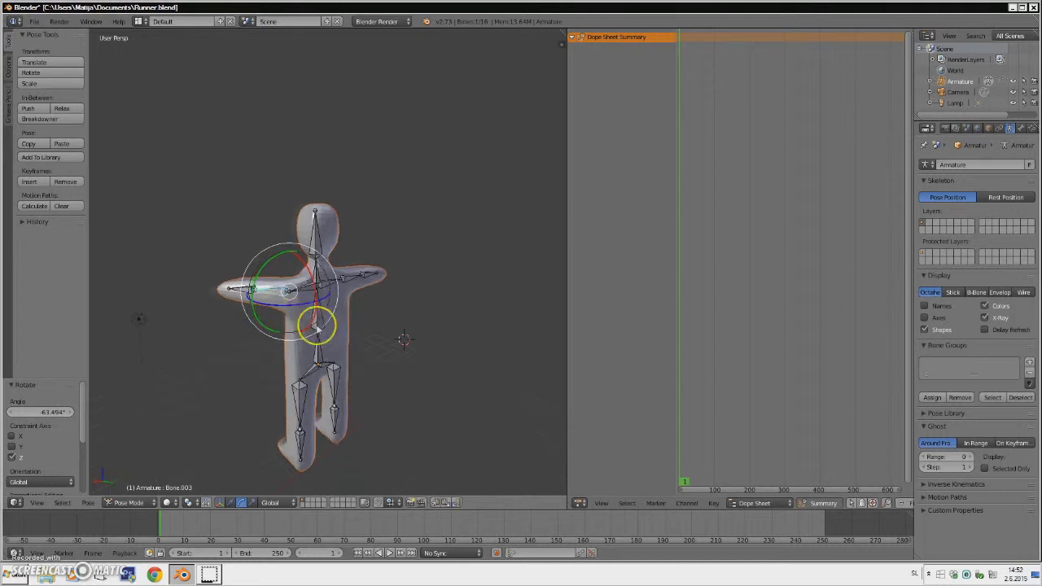
{"action": "middle_click_drag", "start_coordinate": [319, 320], "coordinate": [375, 352]}
{"action": "right_click", "coordinate": [340, 386]}
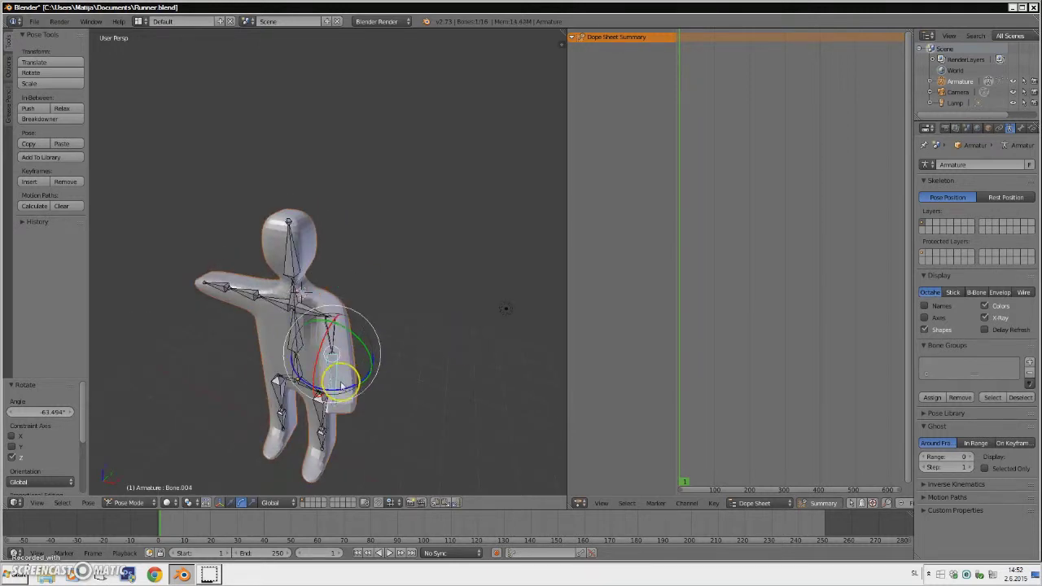
{"action": "left_click_drag", "start_coordinate": [342, 392], "coordinate": [316, 389]}
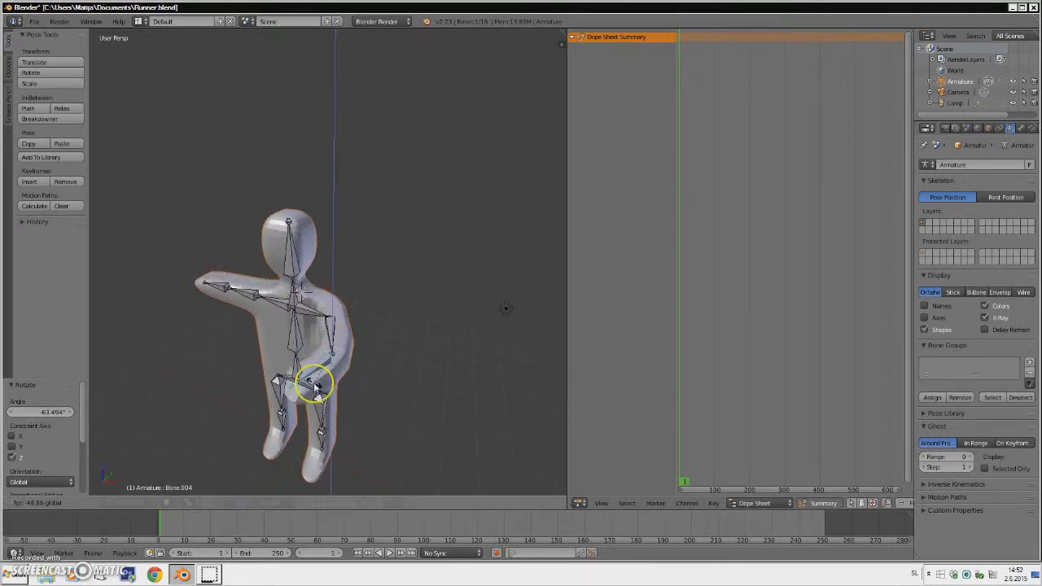
{"action": "left_click", "coordinate": [316, 389]}
{"action": "middle_click_drag", "start_coordinate": [316, 389], "coordinate": [273, 289]}
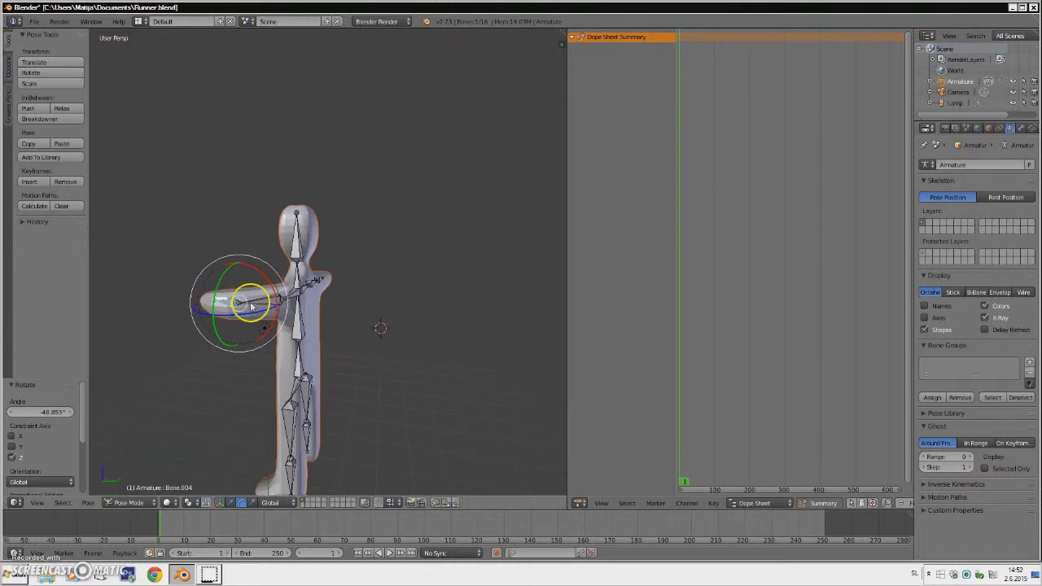
{"action": "right_click", "coordinate": [257, 305]}
{"action": "left_click_drag", "start_coordinate": [298, 259], "coordinate": [304, 277]}
{"action": "middle_click_drag", "start_coordinate": [397, 300], "coordinate": [354, 342]}
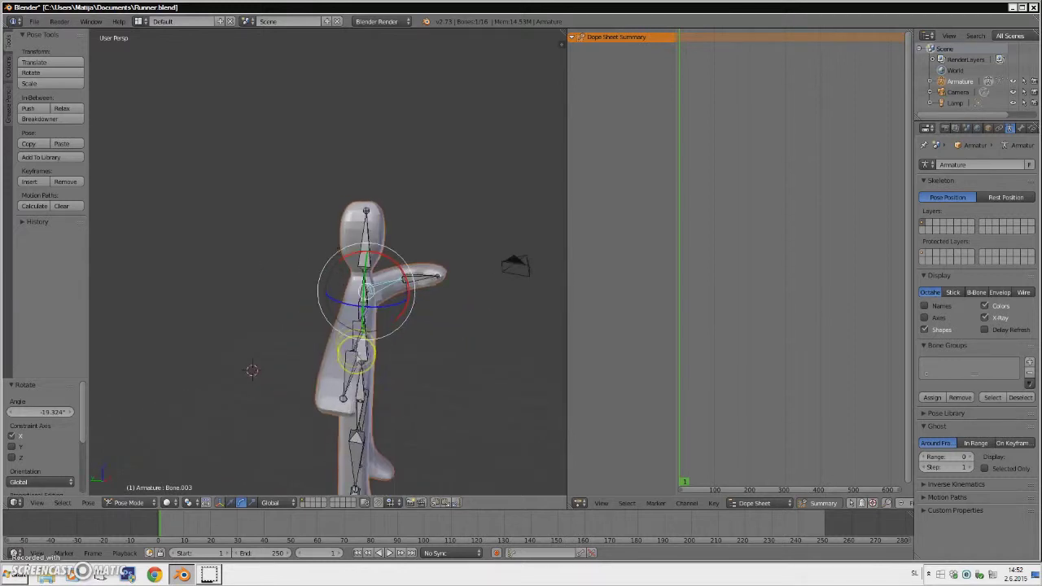
Swing the other arm's Bone.006 outward and rotate an arm bone about Z.
{"action": "right_click", "coordinate": [356, 341]}
{"action": "left_click_drag", "start_coordinate": [368, 345], "coordinate": [361, 346]}
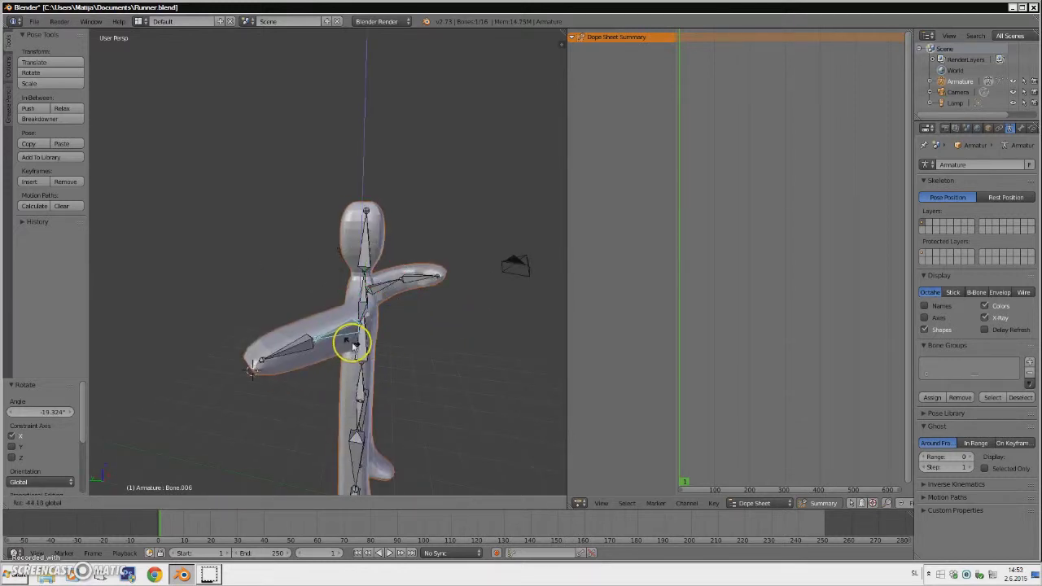
{"action": "left_click", "coordinate": [351, 346]}
{"action": "left_click_drag", "start_coordinate": [306, 358], "coordinate": [308, 363]}
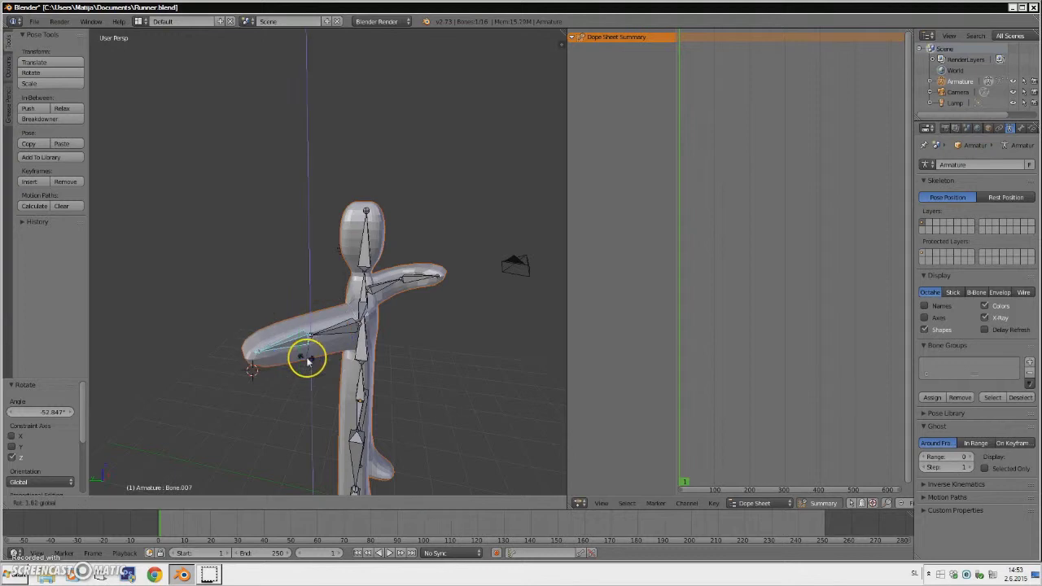
{"action": "left_click", "coordinate": [312, 364]}
{"action": "middle_click_drag", "start_coordinate": [521, 326], "coordinate": [360, 350]}
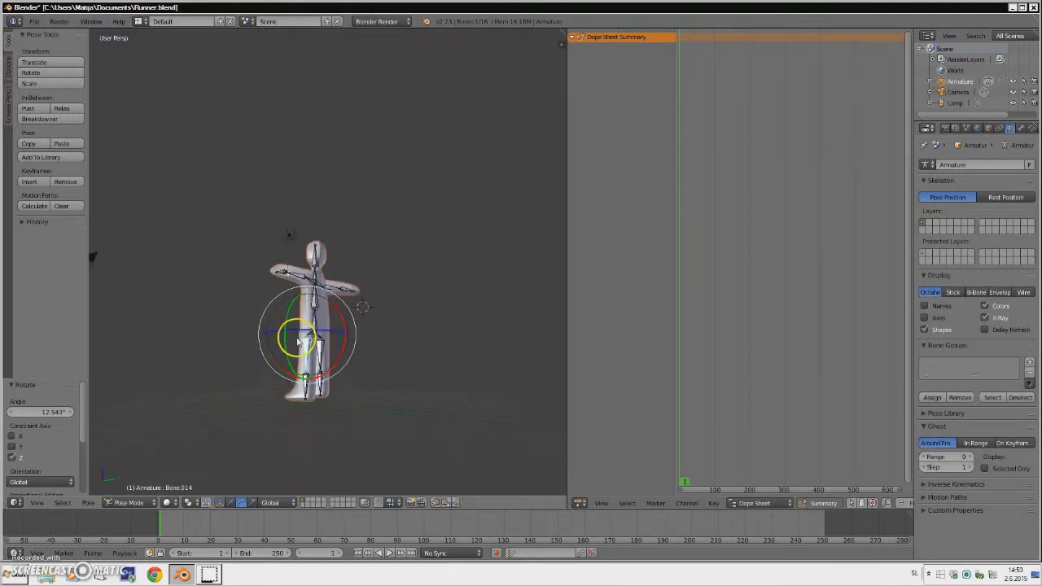
{"action": "middle_click_drag", "start_coordinate": [299, 345], "coordinate": [345, 361]}
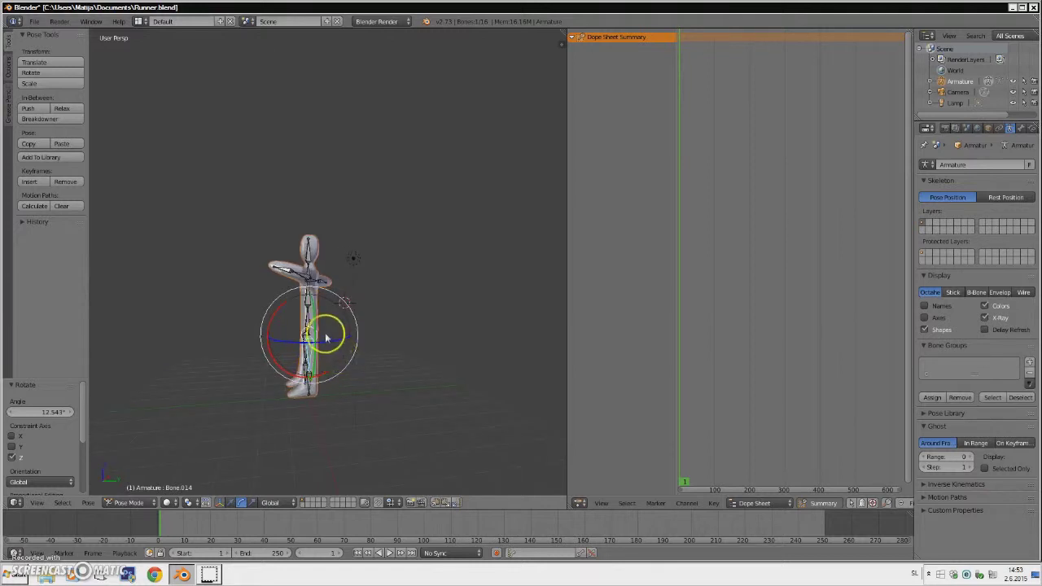
Rotate one leg bone about the X axis so it trails behind.
{"action": "key", "text": "r"}
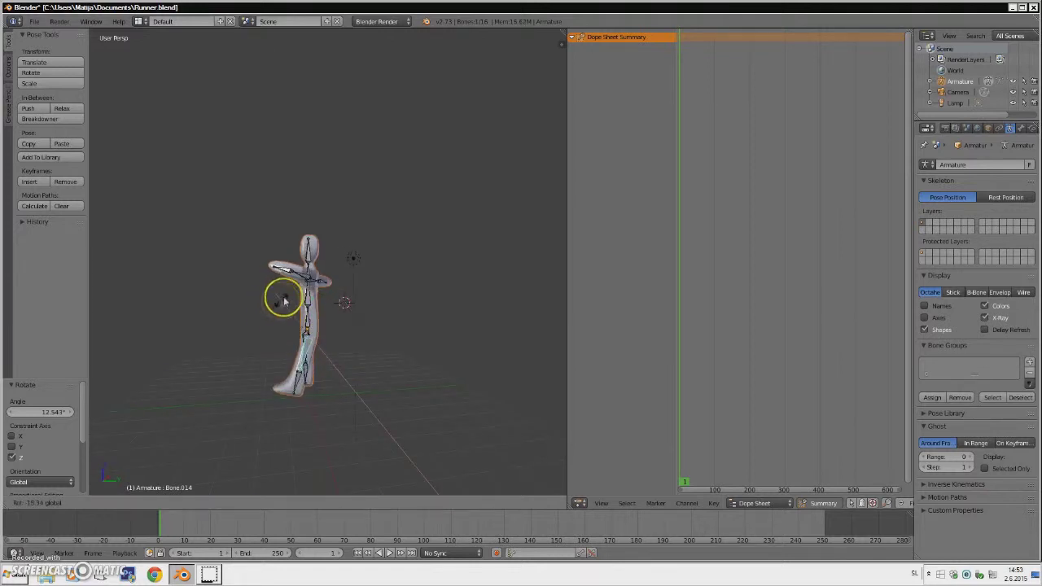
{"action": "left_click", "coordinate": [283, 352]}
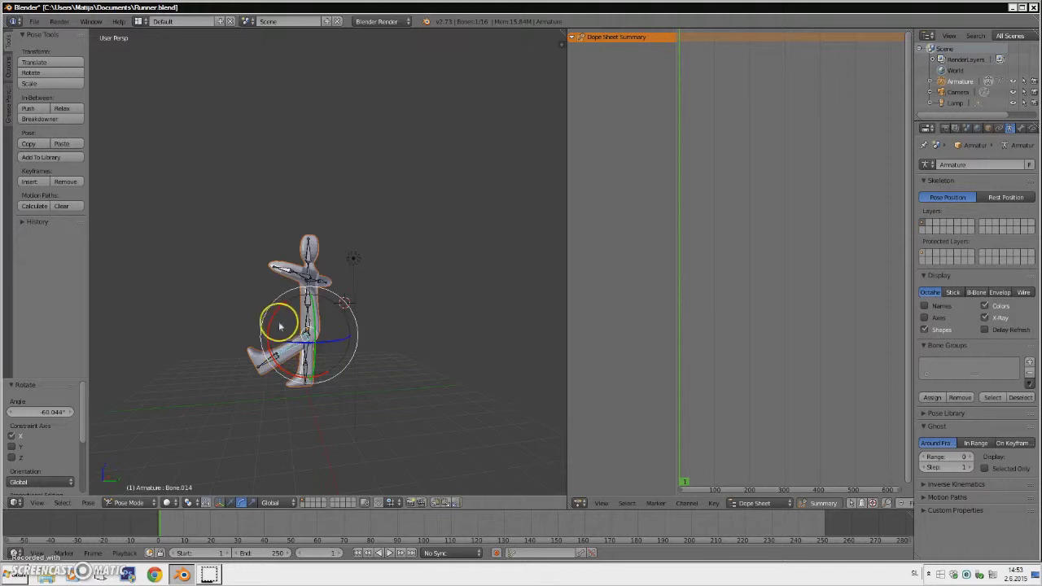
{"action": "left_click_drag", "start_coordinate": [275, 320], "coordinate": [275, 352]}
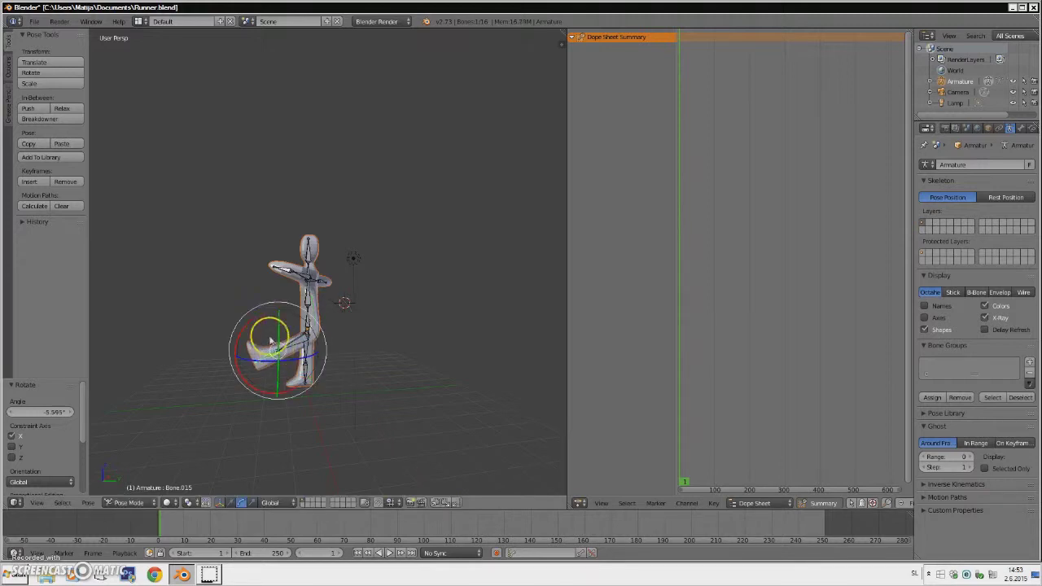
{"action": "key", "text": "r"}
{"action": "key", "text": "x"}
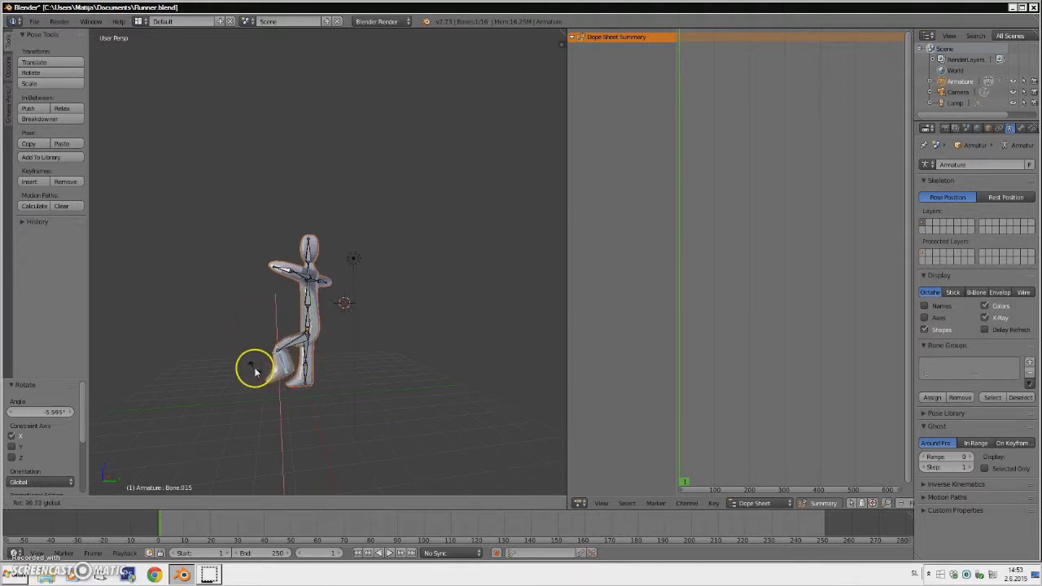
{"action": "left_click", "coordinate": [280, 356]}
{"action": "mouse_move", "coordinate": [280, 315]}
{"action": "left_mouse_down"}
{"action": "mouse_move", "coordinate": [272, 305]}
{"action": "mouse_move", "coordinate": [270, 330]}
{"action": "left_mouse_up"}
{"action": "middle_click_drag", "start_coordinate": [268, 355], "coordinate": [364, 368]}
Swing the other leg bone forward into the stride.
{"action": "mouse_move", "coordinate": [371, 346]}
{"action": "left_mouse_down"}
{"action": "mouse_move", "coordinate": [379, 333]}
{"action": "mouse_move", "coordinate": [373, 348]}
{"action": "left_mouse_up"}
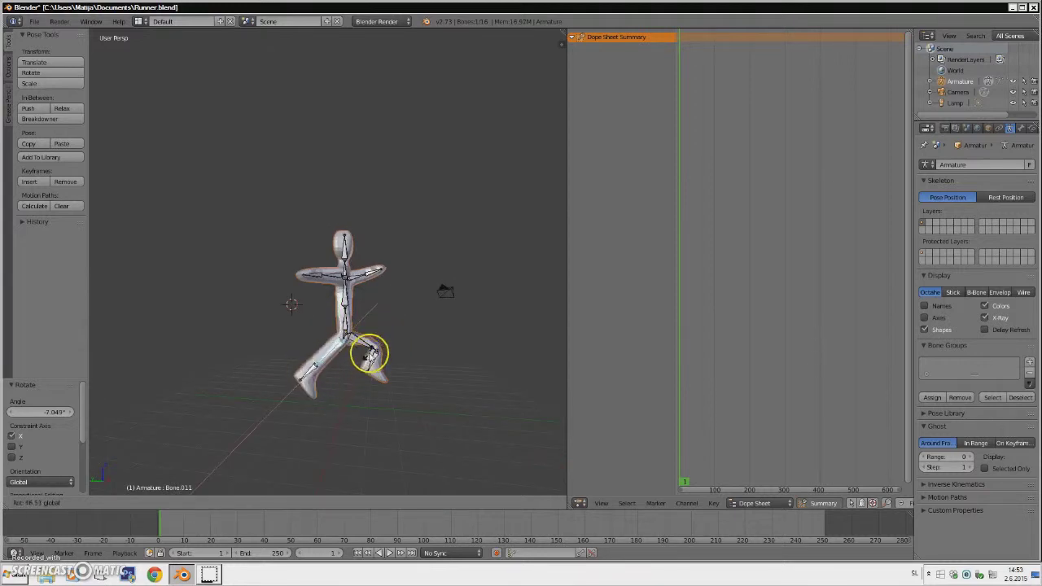
{"action": "left_click_drag", "start_coordinate": [368, 353], "coordinate": [338, 371]}
{"action": "middle_click_drag", "start_coordinate": [338, 371], "coordinate": [334, 244]}
Twist torso bone Bone.009 about Z to -2.19°.
{"action": "right_click", "coordinate": [346, 286]}
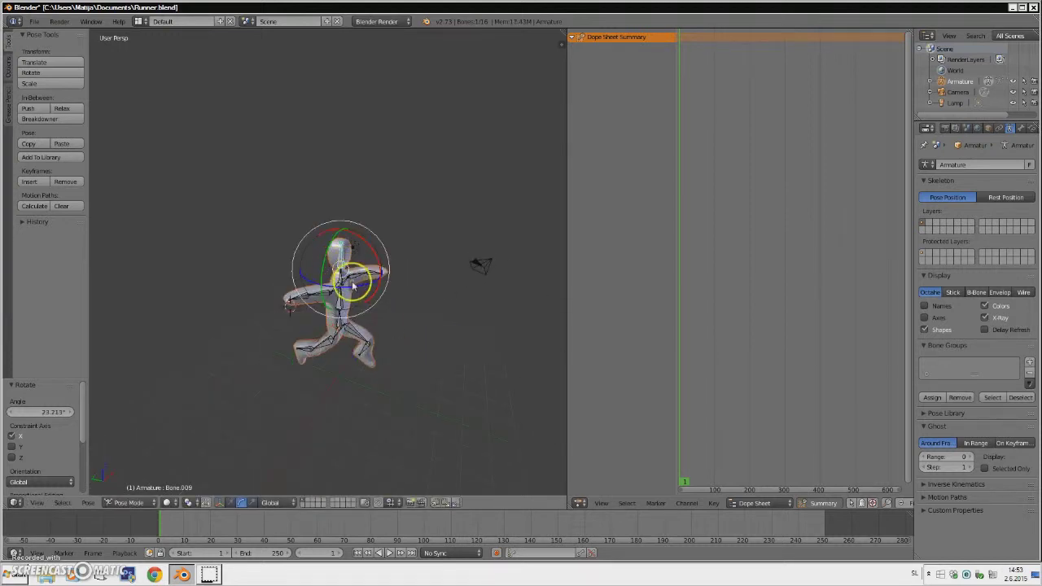
{"action": "key", "text": "r"}
{"action": "key", "text": "z"}
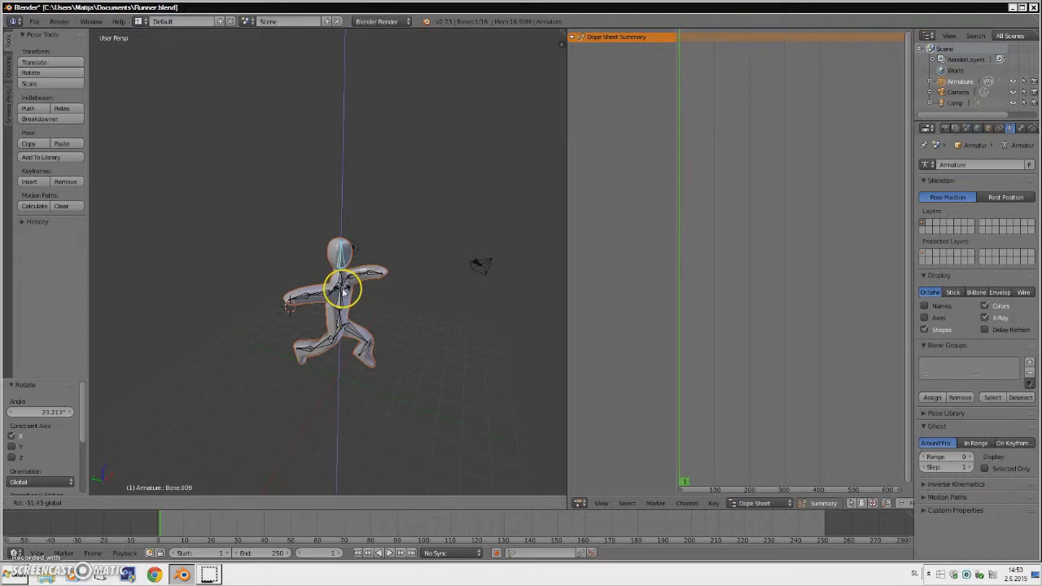
{"action": "left_click", "coordinate": [344, 289]}
{"action": "middle_click_drag", "start_coordinate": [343, 289], "coordinate": [221, 320]}
{"action": "key", "text": "r"}
{"action": "key", "text": "z"}
{"action": "left_click", "coordinate": [342, 272]}
Box-select all sixteen bones of the figure.
{"action": "key", "text": "b"}
{"action": "left_click_drag", "start_coordinate": [228, 394], "coordinate": [414, 165]}
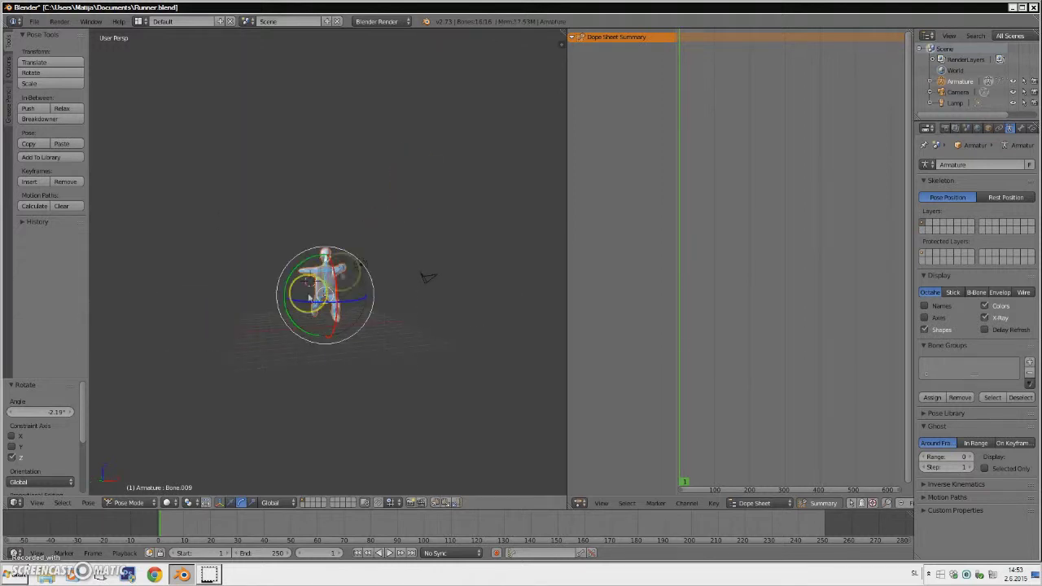
{"action": "middle_click_drag", "start_coordinate": [310, 297], "coordinate": [367, 336]}
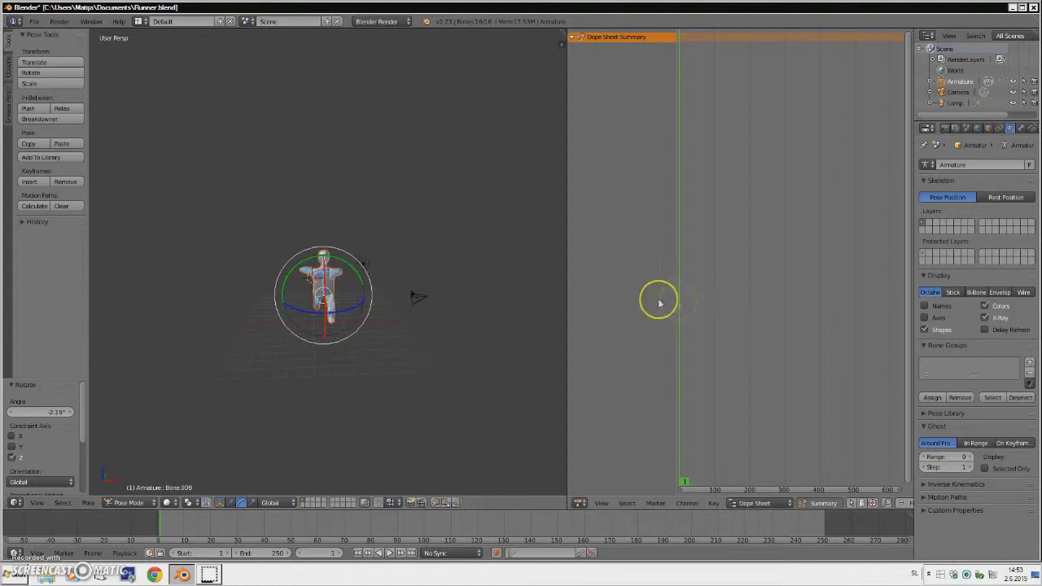
Insert LocRot keyframes for all bones at frame 1, then set current and end frames to 40.
{"action": "key", "text": "i"}
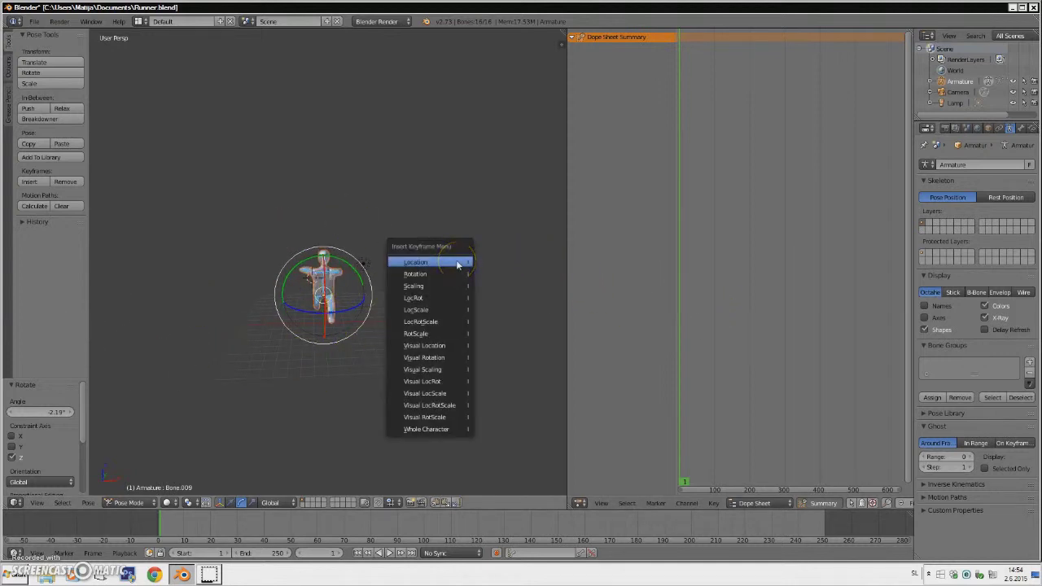
{"action": "left_click", "coordinate": [437, 302]}
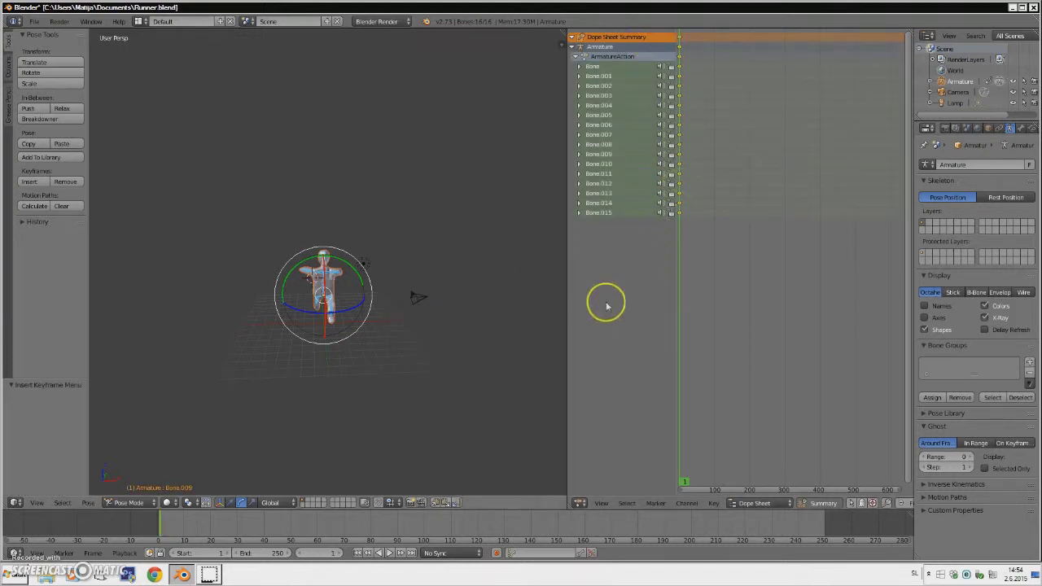
{"action": "left_click", "coordinate": [264, 522]}
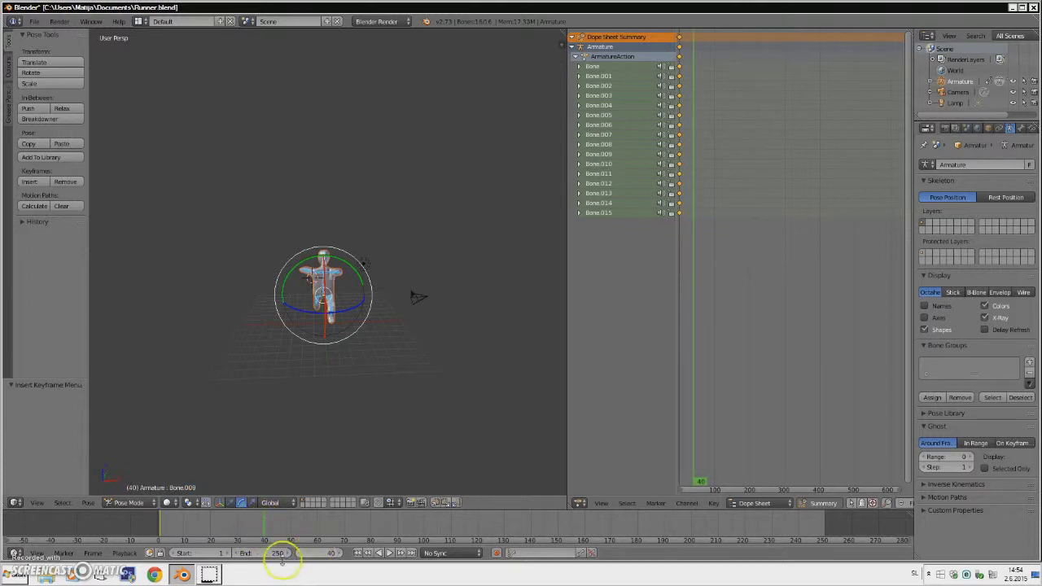
{"action": "mouse_move", "coordinate": [281, 560]}
{"action": "left_mouse_down"}
{"action": "mouse_move", "coordinate": [263, 555]}
{"action": "mouse_move", "coordinate": [275, 556]}
{"action": "left_mouse_up"}
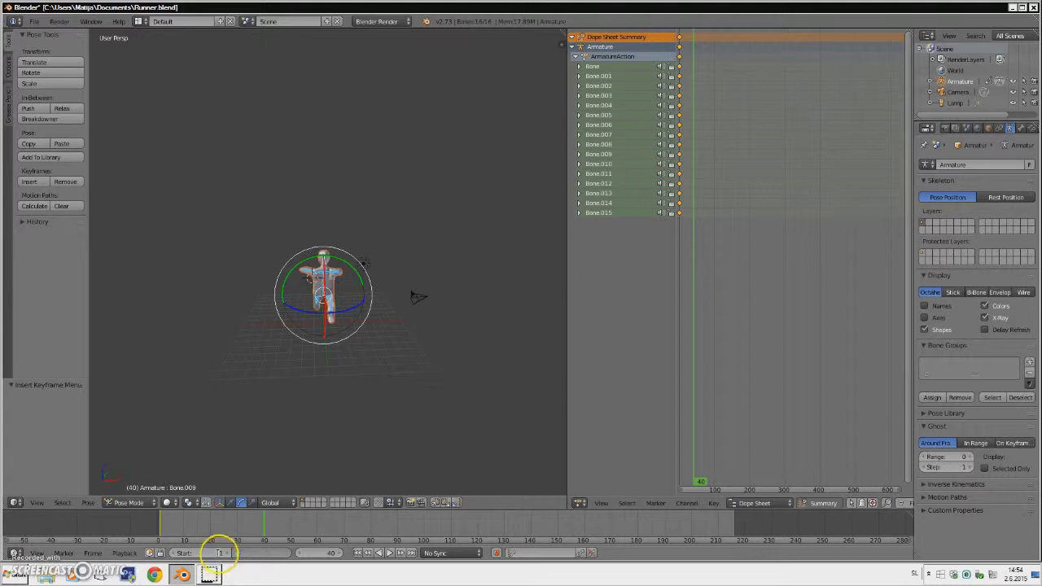
{"action": "key", "text": "Return"}
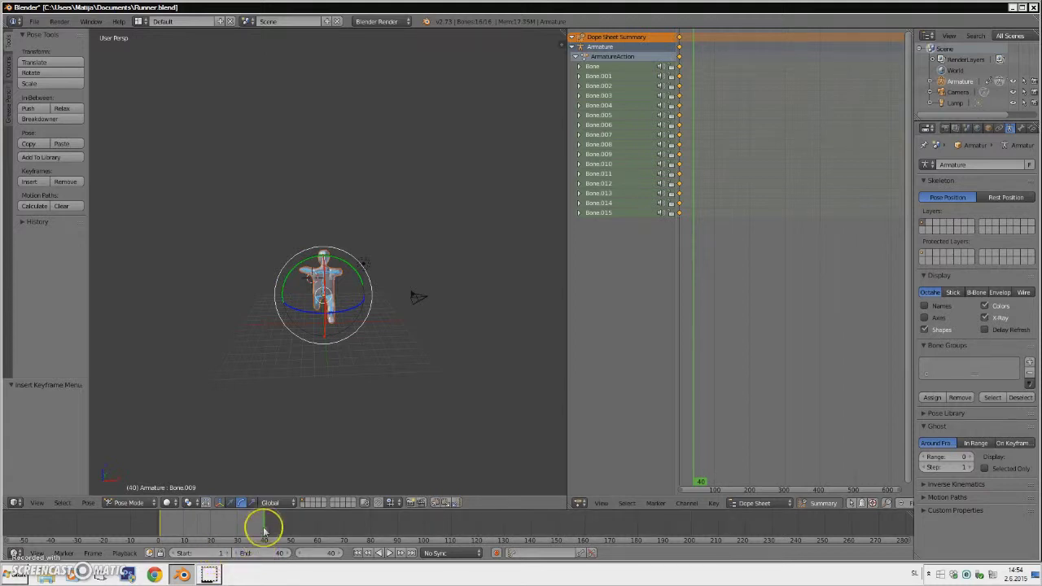
Insert LocRot keyframes for all bones at frame 40.
{"action": "key", "text": "i"}
{"action": "left_click", "coordinate": [320, 336]}
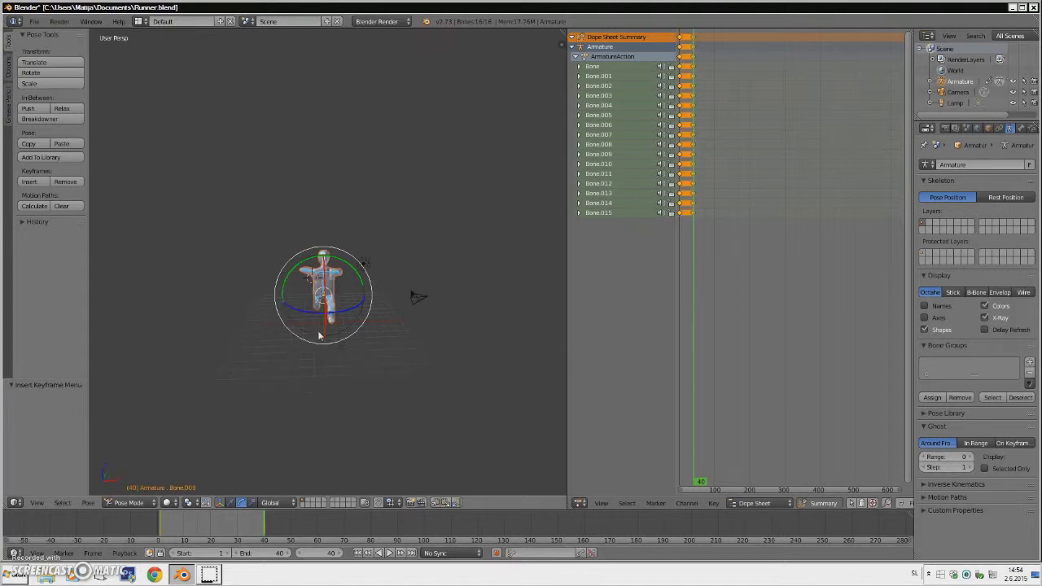
{"action": "middle_click_drag", "start_coordinate": [343, 356], "coordinate": [480, 349]}
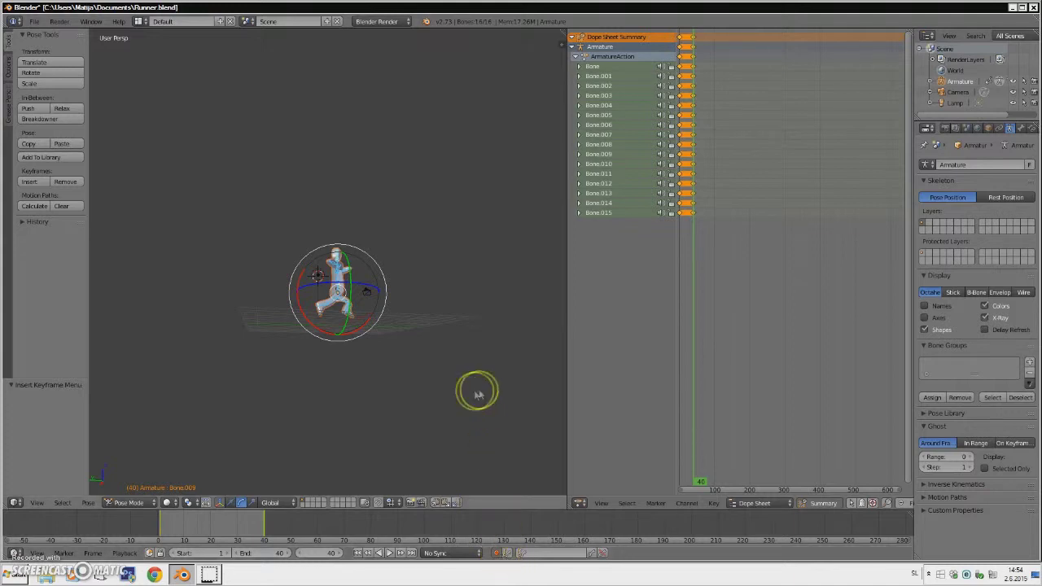
Jump to frame 20, orbit to face the character and select thigh bone Bone.011.
{"action": "middle_click_drag", "start_coordinate": [477, 396], "coordinate": [382, 373]}
{"action": "scroll", "coordinate": [326, 419], "scroll_direction": "up", "scroll_amount": 4}
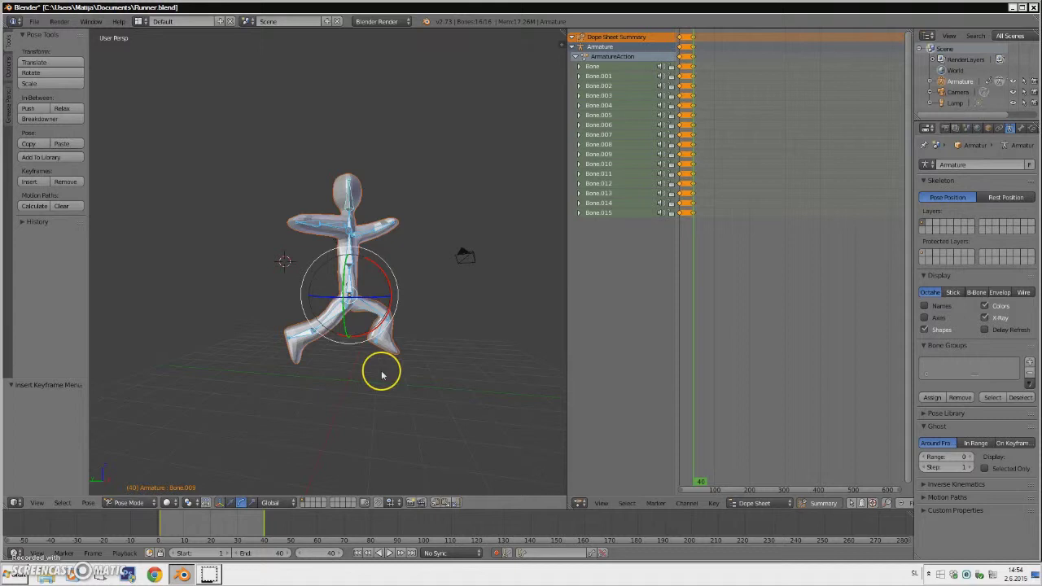
{"action": "left_click", "coordinate": [210, 516]}
{"action": "middle_click_drag", "start_coordinate": [379, 308], "coordinate": [280, 215]}
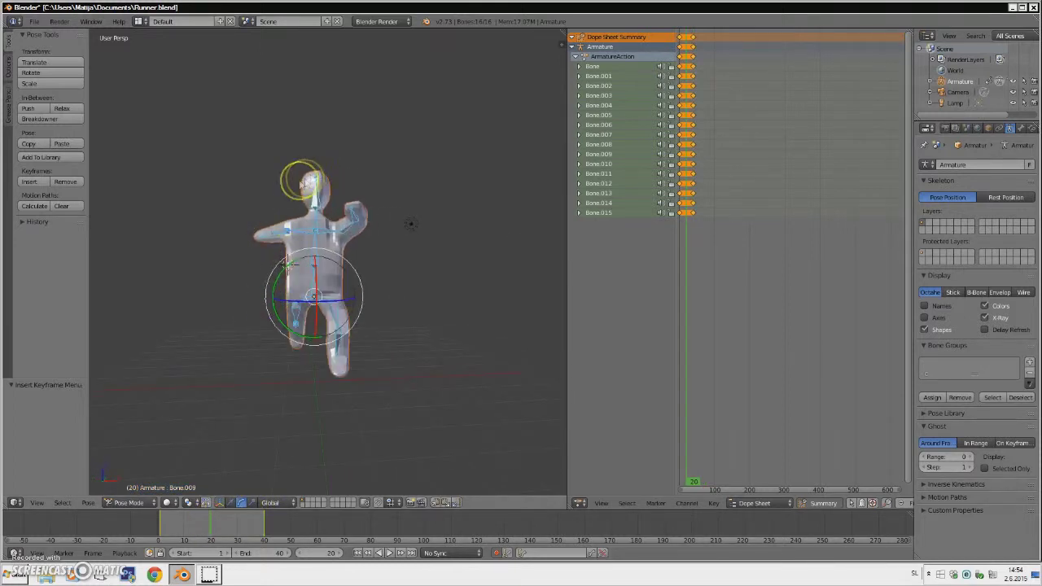
{"action": "middle_click_drag", "start_coordinate": [363, 361], "coordinate": [366, 233]}
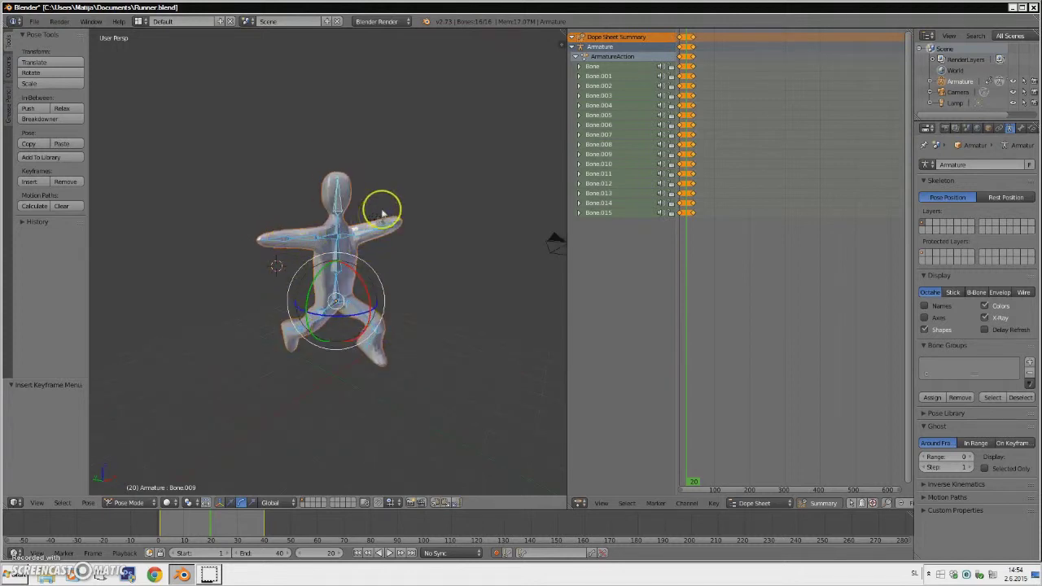
{"action": "middle_click_drag", "start_coordinate": [379, 308], "coordinate": [358, 313]}
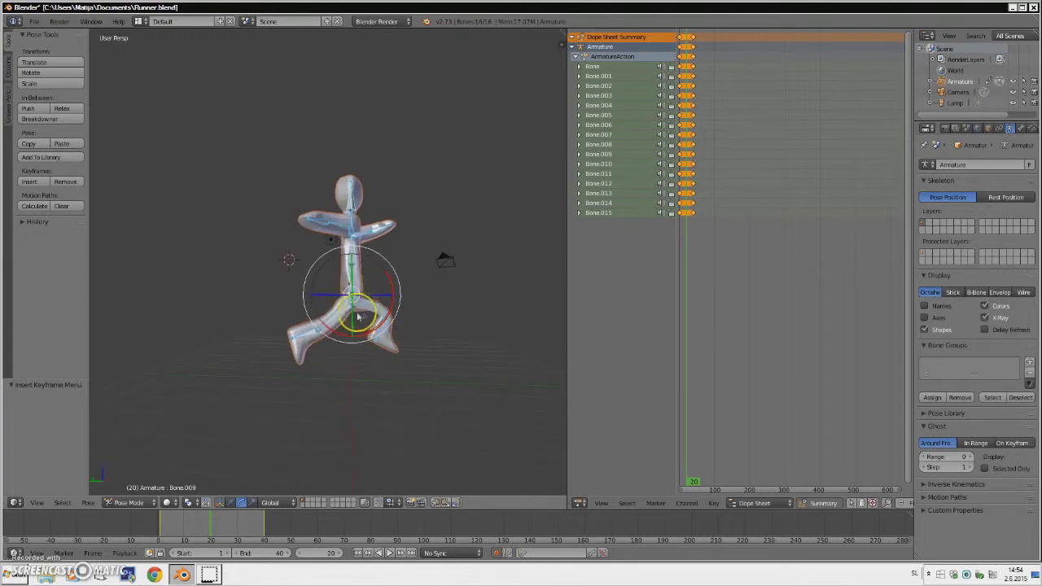
{"action": "right_click", "coordinate": [345, 314]}
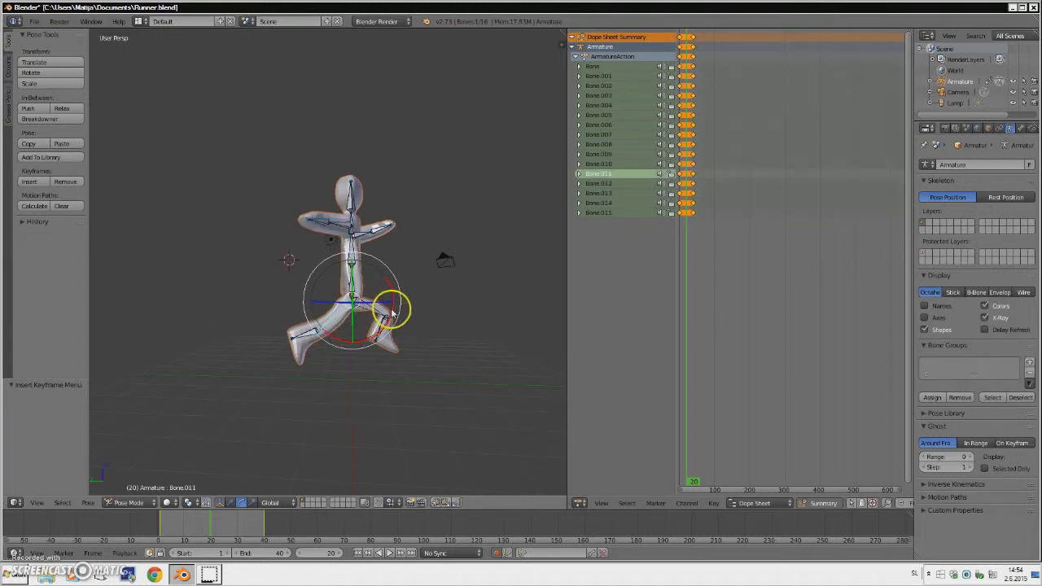
Rotate thigh Bone.011 and foot Bone.012 about X to swing the first leg forward.
{"action": "left_click_drag", "start_coordinate": [390, 311], "coordinate": [223, 135]}
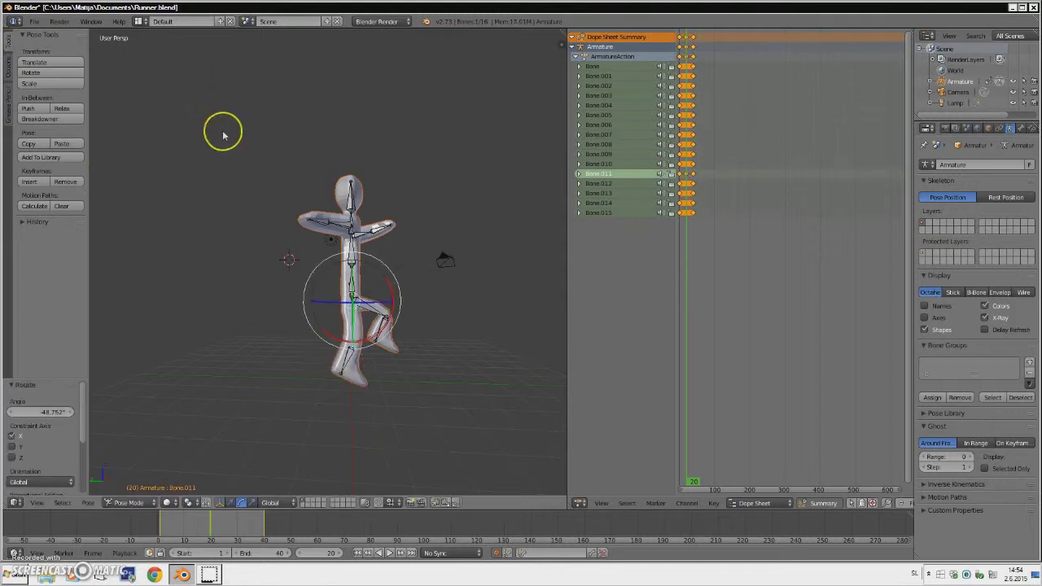
{"action": "left_click_drag", "start_coordinate": [378, 334], "coordinate": [425, 281]}
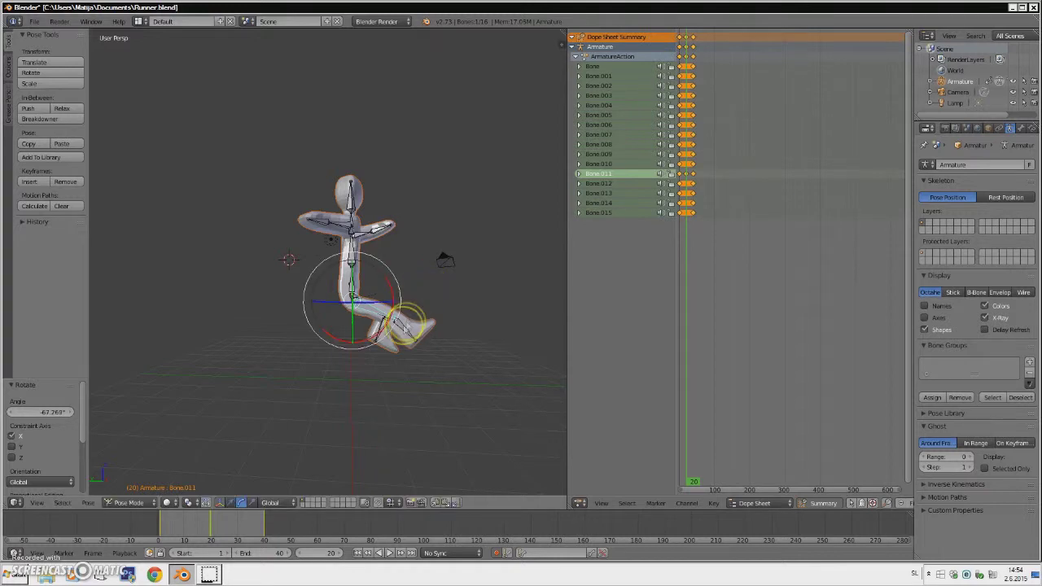
{"action": "right_click", "coordinate": [402, 325]}
{"action": "left_click_drag", "start_coordinate": [431, 305], "coordinate": [401, 330]}
{"action": "middle_click_drag", "start_coordinate": [432, 323], "coordinate": [344, 307]}
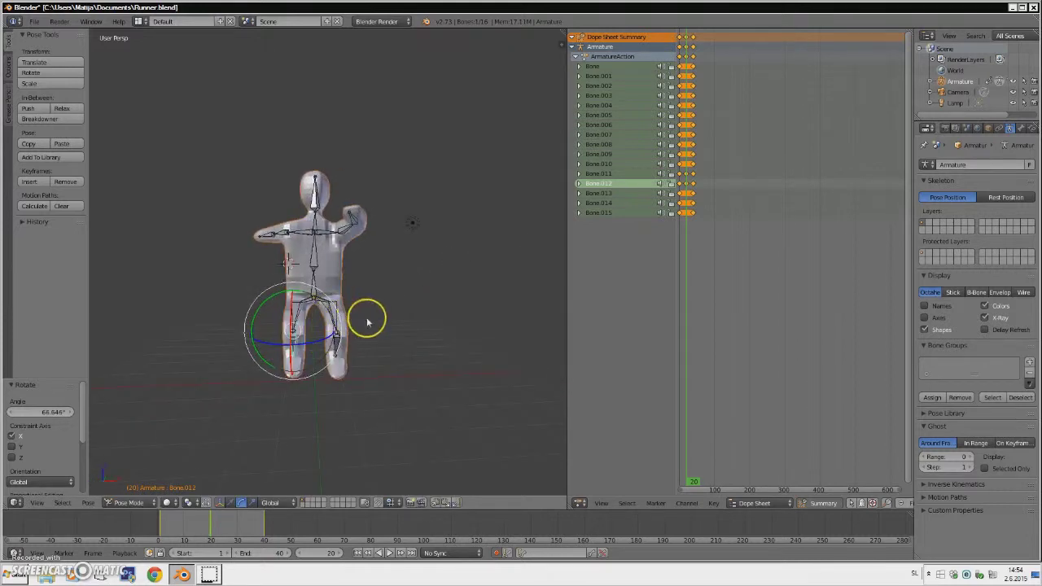
{"action": "middle_click_drag", "start_coordinate": [433, 319], "coordinate": [286, 301]}
Rotate the other leg's Bone.014 about 99° and its lower leg Bone.015 to reverse the stride.
{"action": "right_click", "coordinate": [289, 308]}
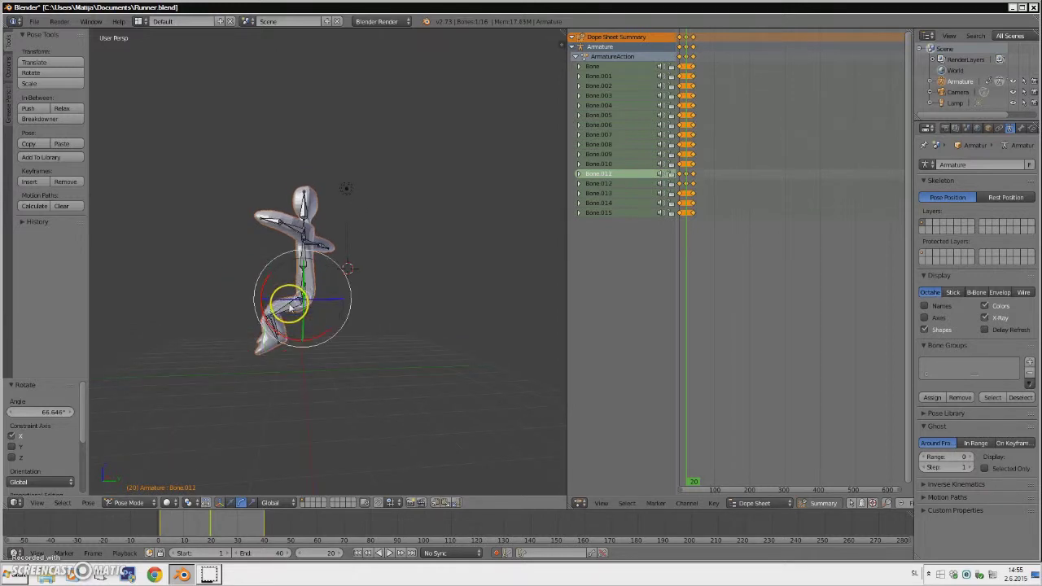
{"action": "right_click", "coordinate": [291, 309]}
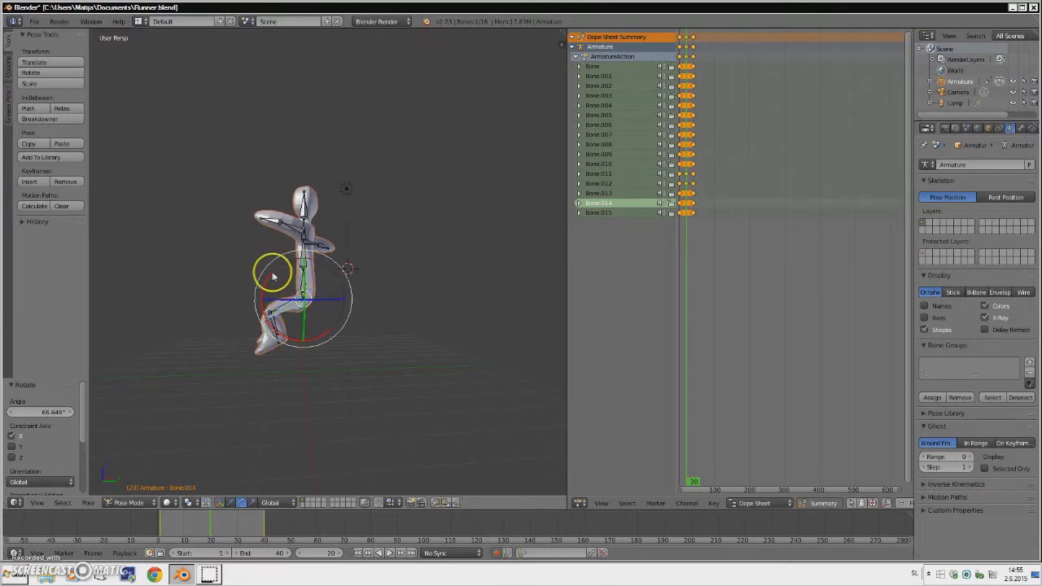
{"action": "key", "text": "r"}
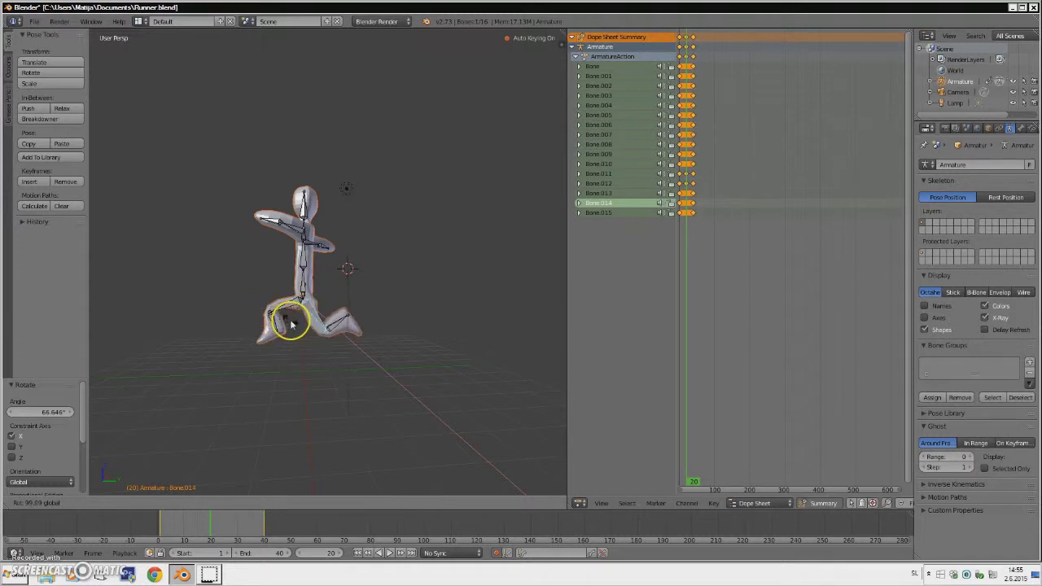
{"action": "left_click", "coordinate": [291, 323]}
{"action": "right_click", "coordinate": [338, 328]}
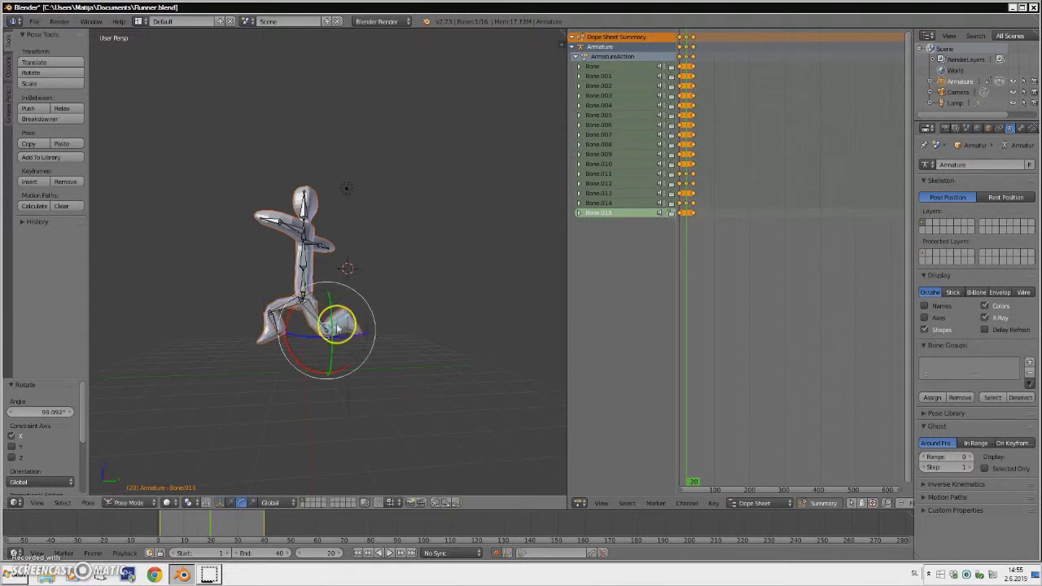
{"action": "key", "text": "r"}
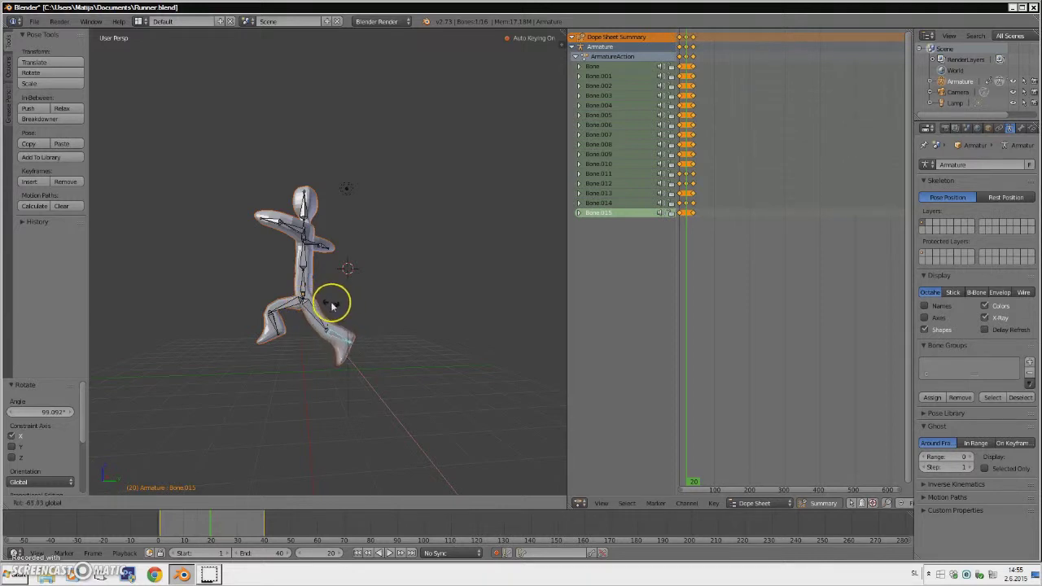
{"action": "left_click", "coordinate": [333, 306]}
{"action": "middle_click_drag", "start_coordinate": [333, 296], "coordinate": [349, 317]}
Swing arm Bone.006 about Z and X, and turn forearm Bone.007 about Z.
{"action": "right_click", "coordinate": [341, 298]}
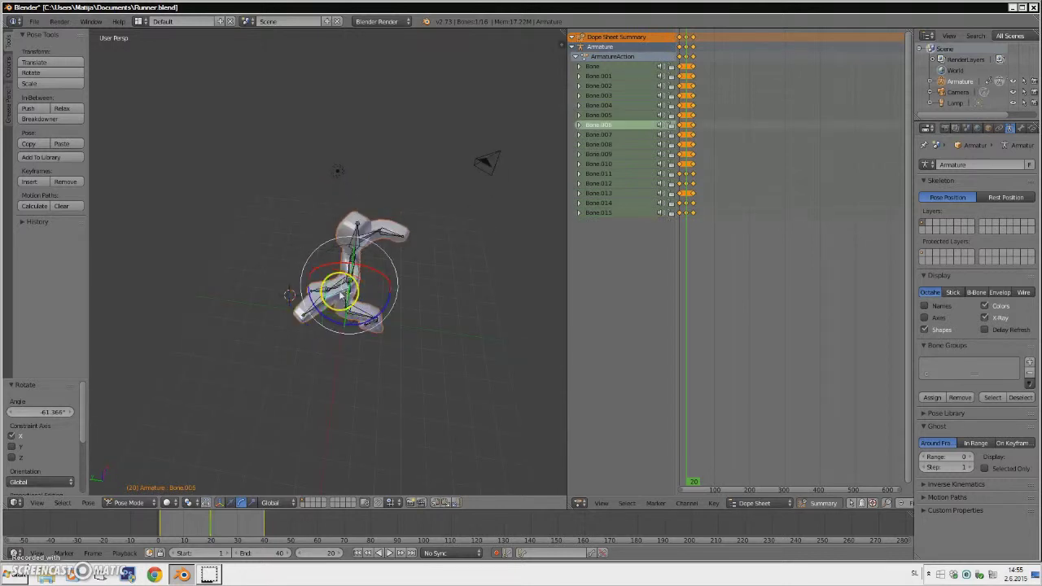
{"action": "left_click_drag", "start_coordinate": [333, 320], "coordinate": [370, 322]}
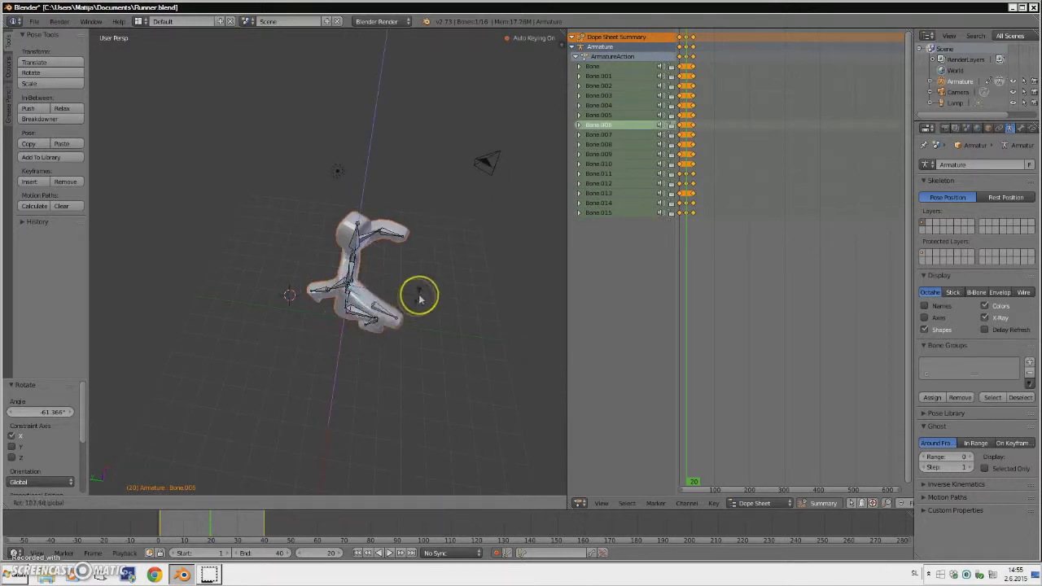
{"action": "left_click_drag", "start_coordinate": [419, 300], "coordinate": [443, 302]}
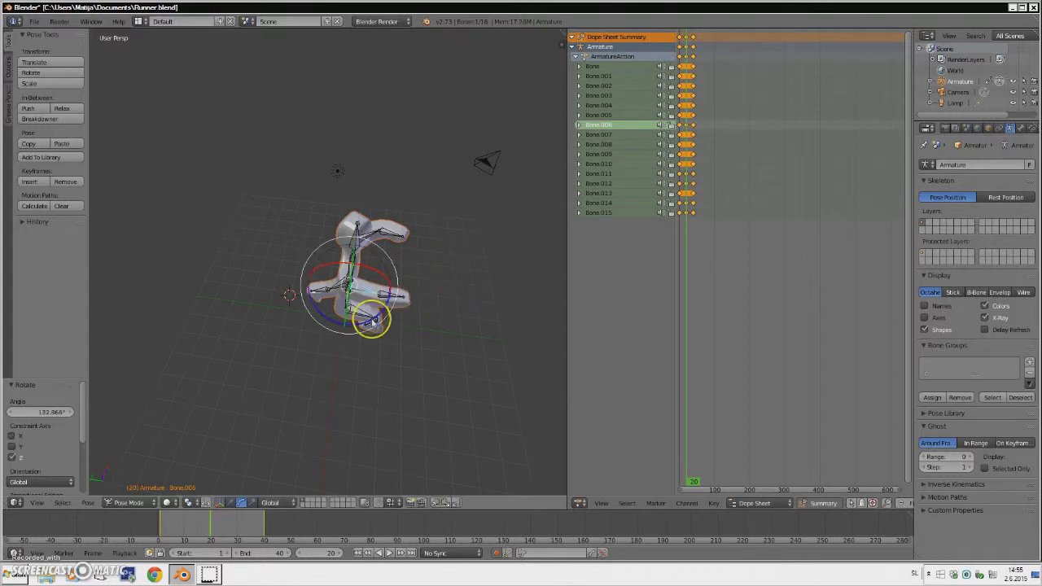
{"action": "left_click_drag", "start_coordinate": [371, 322], "coordinate": [353, 332]}
{"action": "middle_click_drag", "start_coordinate": [352, 332], "coordinate": [393, 234]}
{"action": "left_click_drag", "start_coordinate": [392, 221], "coordinate": [392, 213]}
{"action": "middle_click_drag", "start_coordinate": [400, 275], "coordinate": [388, 317]}
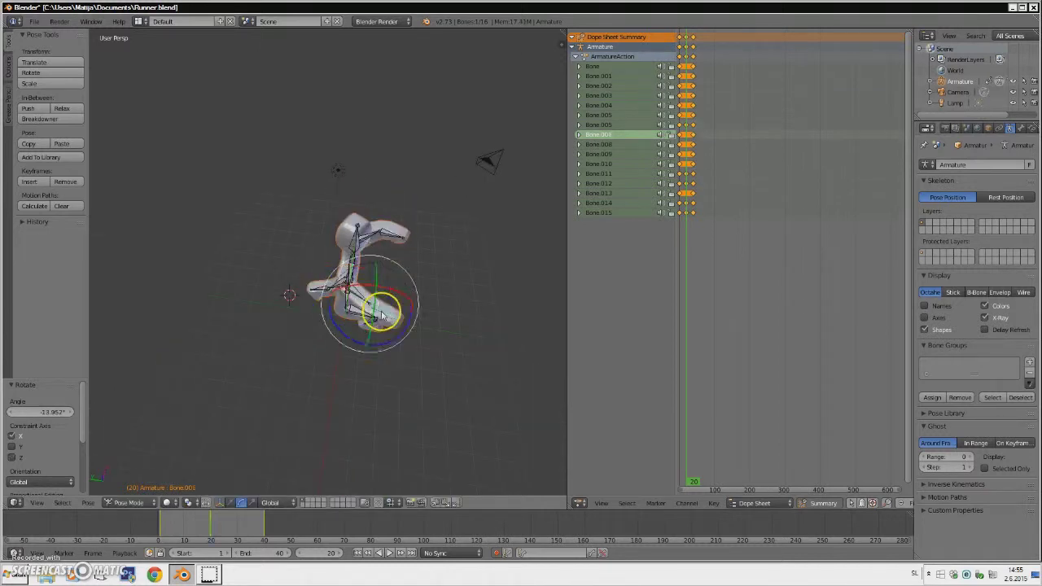
{"action": "left_click_drag", "start_coordinate": [379, 348], "coordinate": [391, 330]}
{"action": "middle_click_drag", "start_coordinate": [391, 329], "coordinate": [300, 243]}
Rotate shoulder Bone.003 about Z and X and swing arm Bone.004 into the opposite pose.
{"action": "right_click", "coordinate": [300, 243]}
{"action": "right_click", "coordinate": [298, 242]}
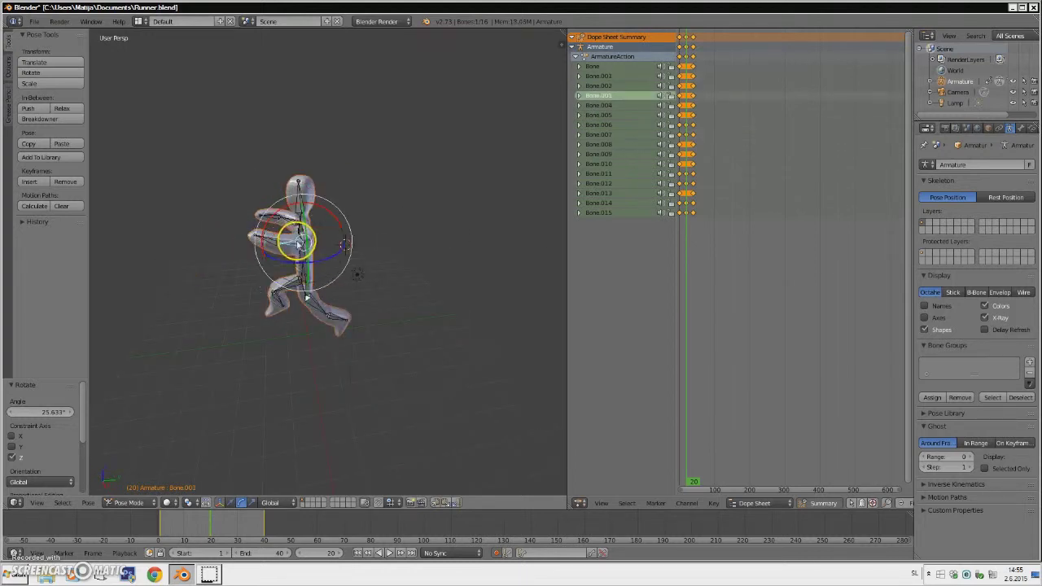
{"action": "left_click_drag", "start_coordinate": [294, 266], "coordinate": [311, 267]}
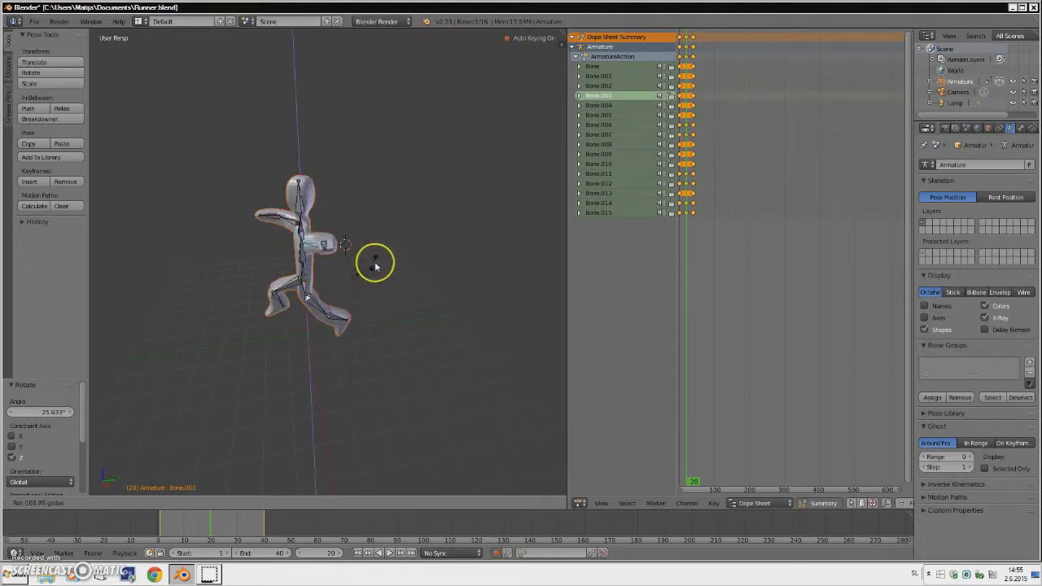
{"action": "left_click_drag", "start_coordinate": [401, 260], "coordinate": [352, 224]}
{"action": "right_click", "coordinate": [328, 263]}
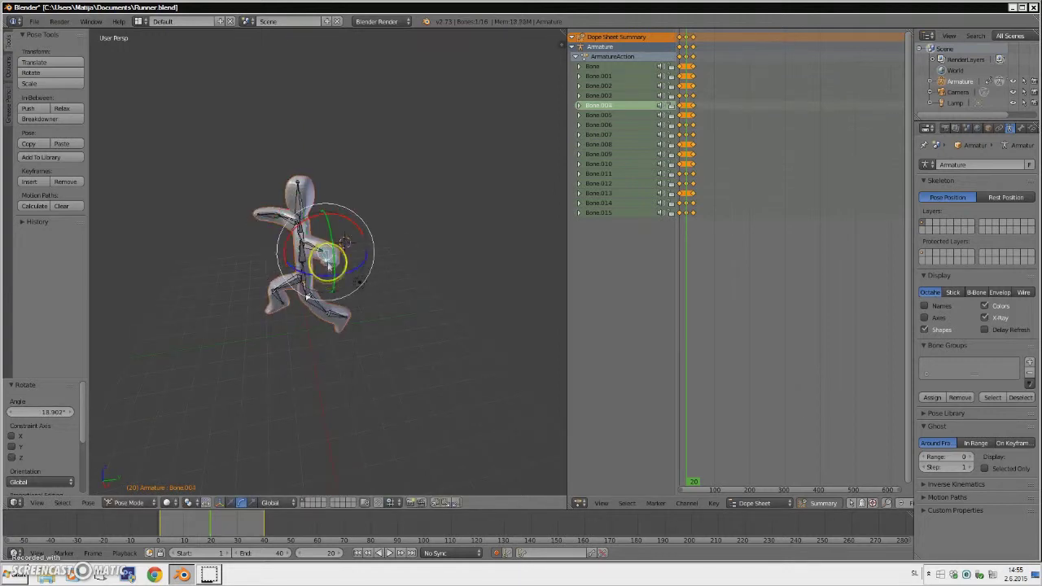
{"action": "mouse_move", "coordinate": [351, 276]}
{"action": "left_mouse_down"}
{"action": "mouse_move", "coordinate": [389, 267]}
{"action": "mouse_move", "coordinate": [365, 268]}
{"action": "left_mouse_up"}
{"action": "middle_click_drag", "start_coordinate": [303, 271], "coordinate": [382, 269]}
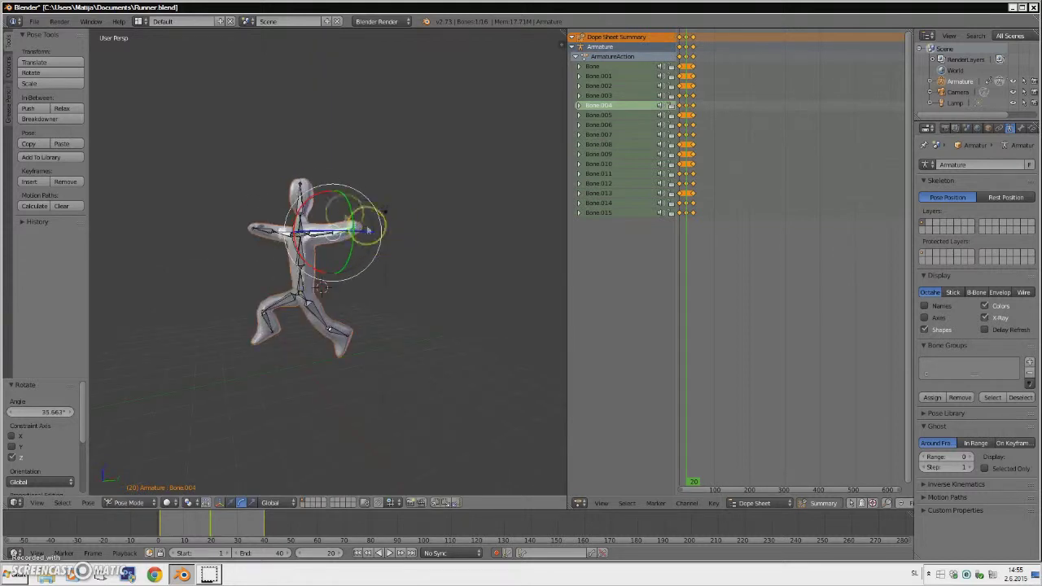
{"action": "right_click", "coordinate": [326, 207]}
{"action": "left_click_drag", "start_coordinate": [290, 198], "coordinate": [336, 222]}
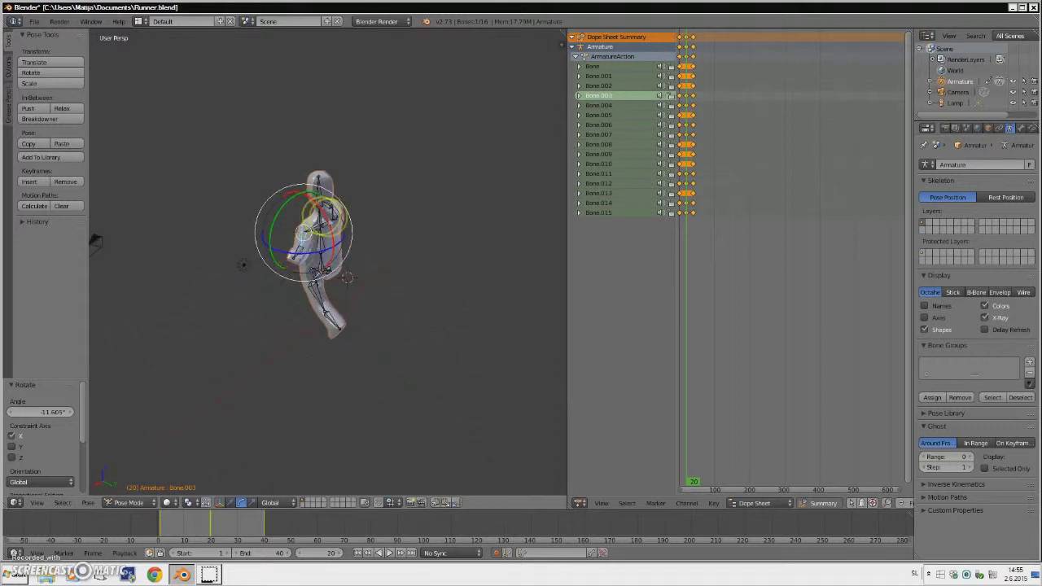
{"action": "middle_click_drag", "start_coordinate": [332, 222], "coordinate": [389, 204]}
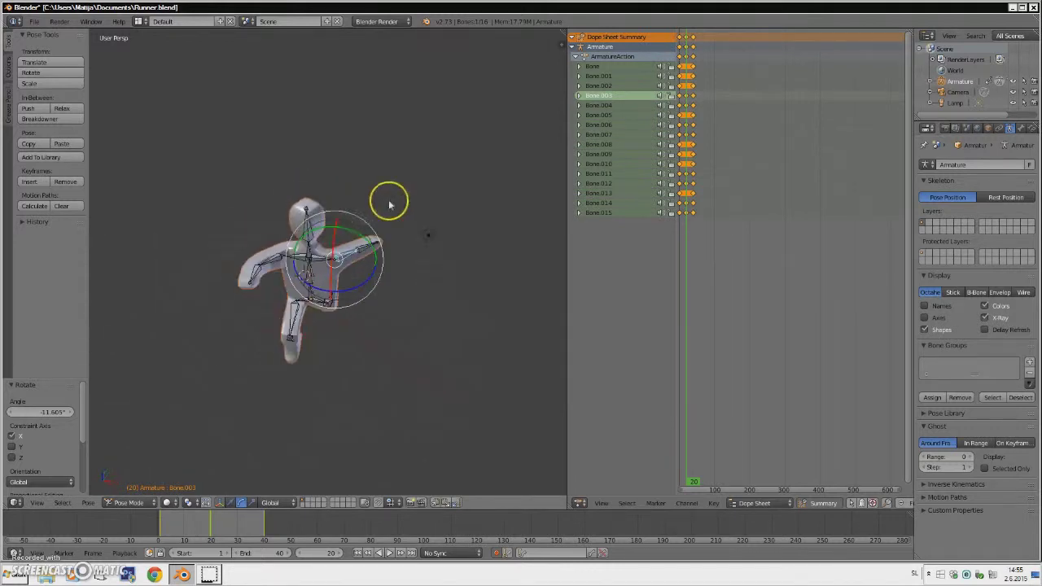
Turn Bone.009 61.7° about Z and move the timeline back near frame 1.
{"action": "right_click", "coordinate": [308, 241]}
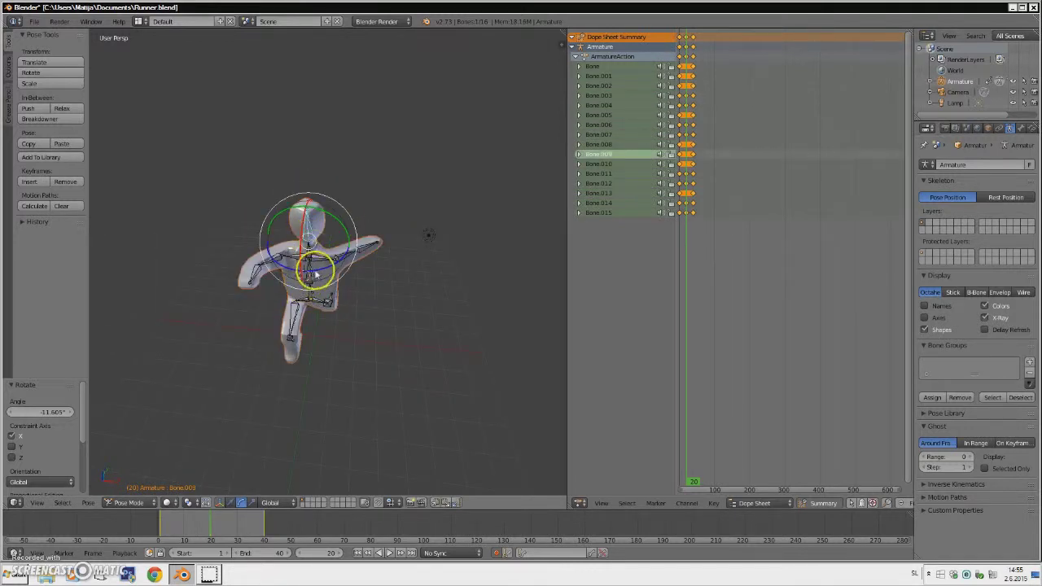
{"action": "left_click_drag", "start_coordinate": [316, 275], "coordinate": [328, 273]}
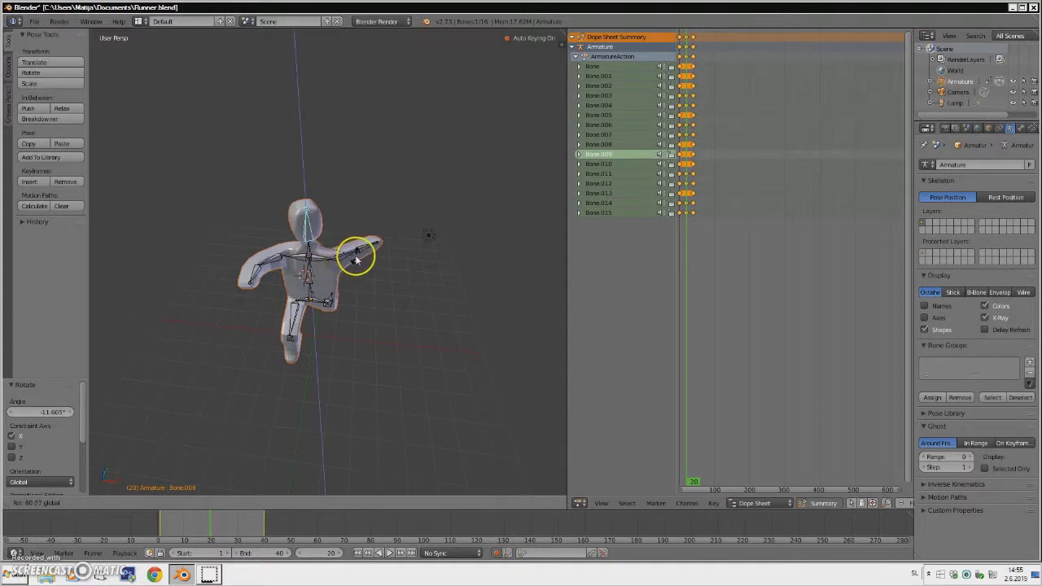
{"action": "left_click_drag", "start_coordinate": [359, 259], "coordinate": [346, 264]}
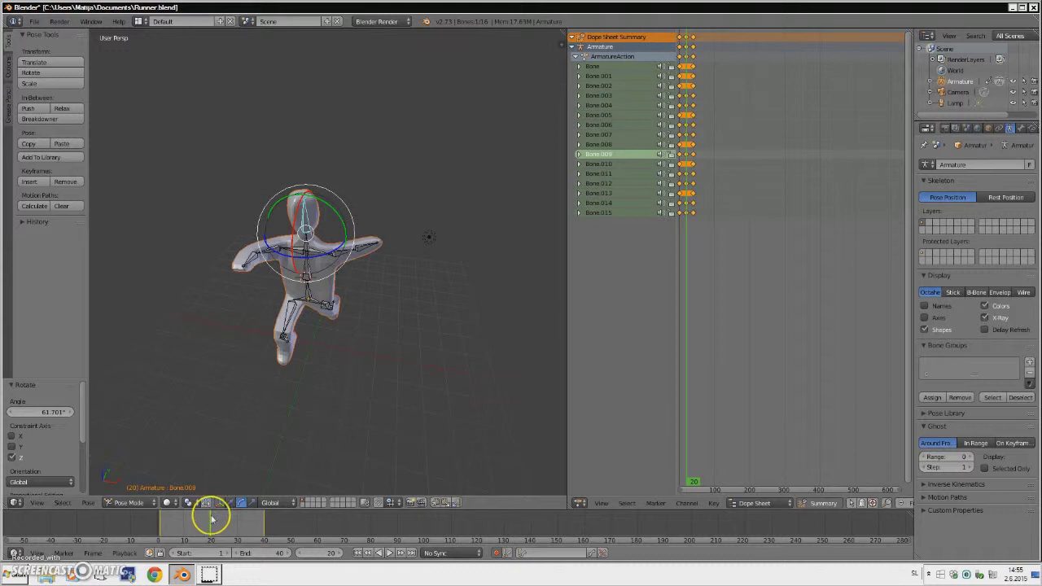
{"action": "left_click_drag", "start_coordinate": [209, 512], "coordinate": [160, 529]}
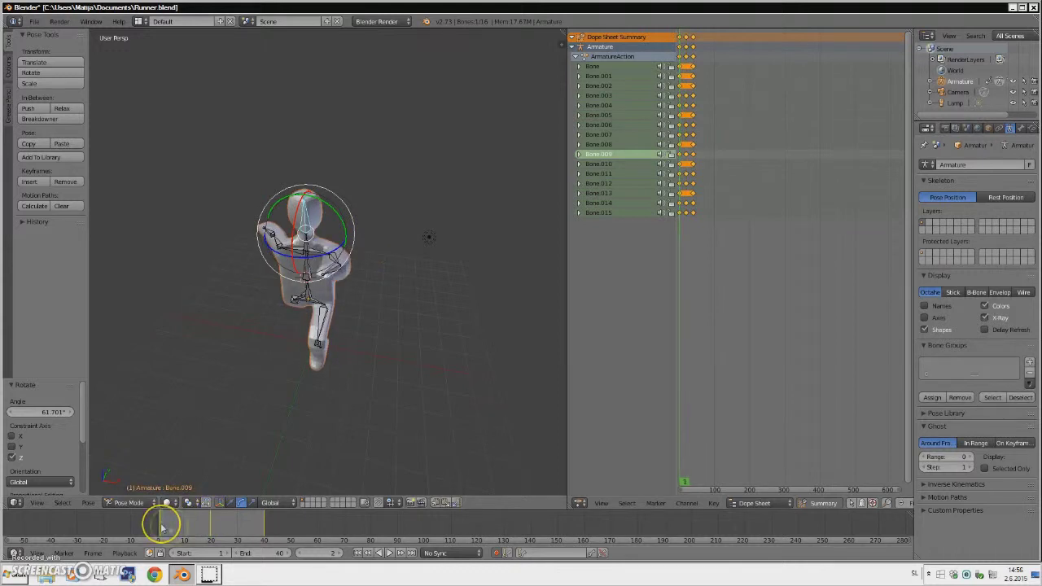
Play and stop the run animation to preview it, then return to the first frame.
{"action": "left_click", "coordinate": [389, 553]}
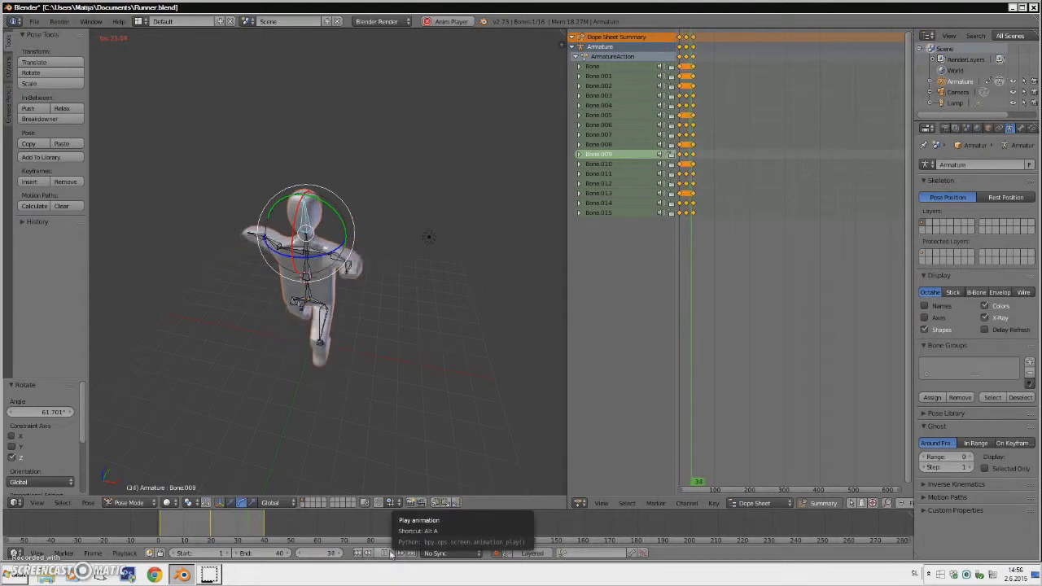
{"action": "left_click", "coordinate": [389, 553]}
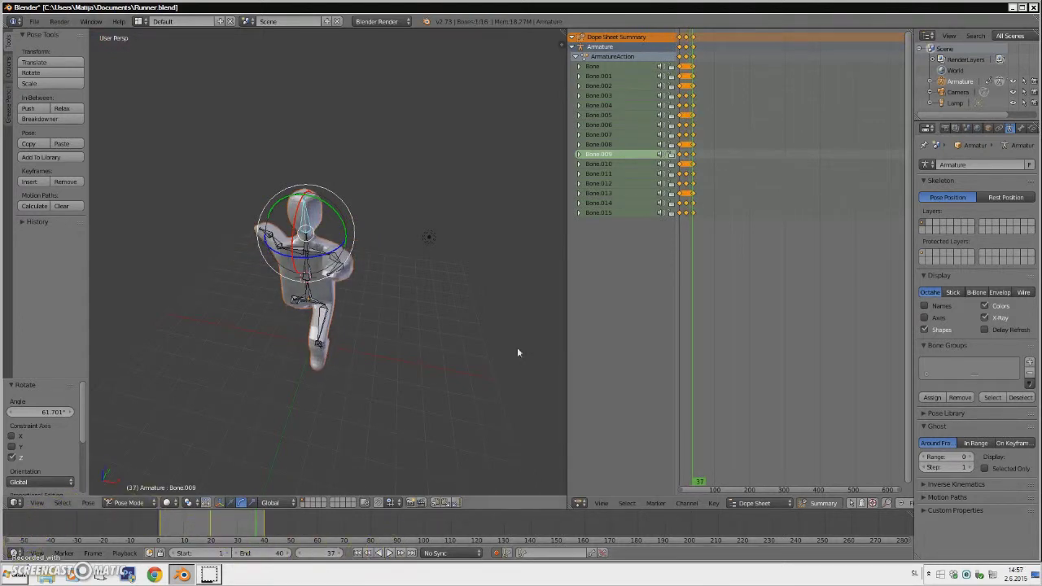
{"action": "middle_click_drag", "start_coordinate": [517, 353], "coordinate": [415, 303]}
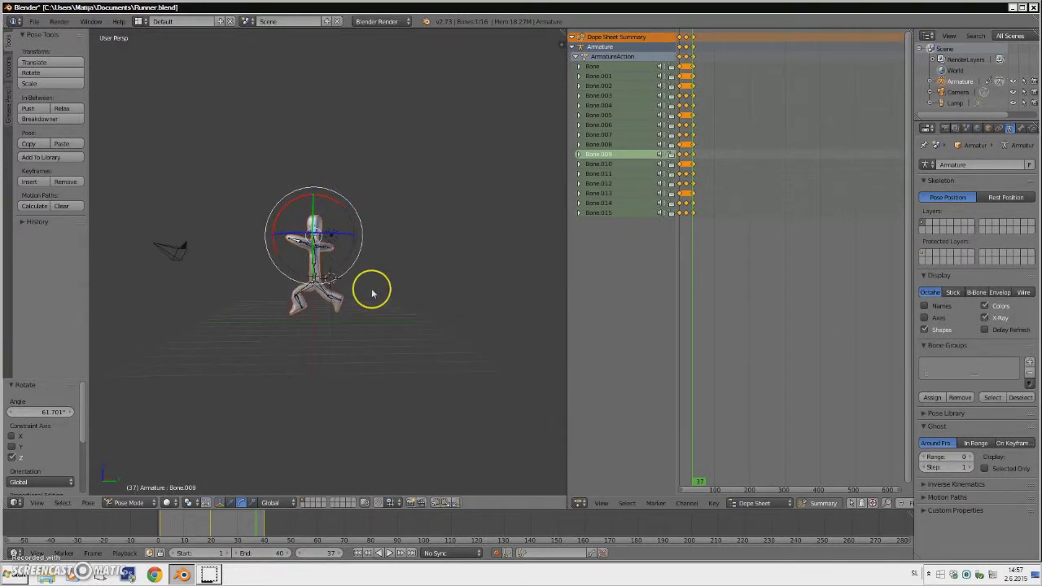
{"action": "scroll", "coordinate": [373, 296], "scroll_direction": "up", "scroll_amount": 4}
{"action": "middle_click_drag", "start_coordinate": [318, 316], "coordinate": [279, 309]}
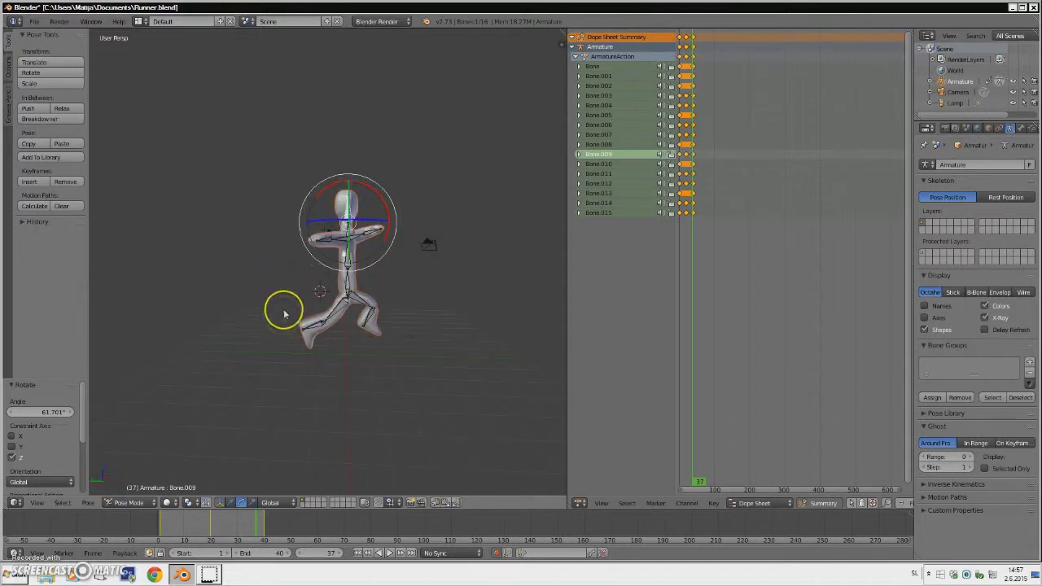
{"action": "left_click", "coordinate": [162, 514]}
Box-select all 16 bones, switch to the move manipulator, and raise them along Z at frame 10.
{"action": "key", "text": "b"}
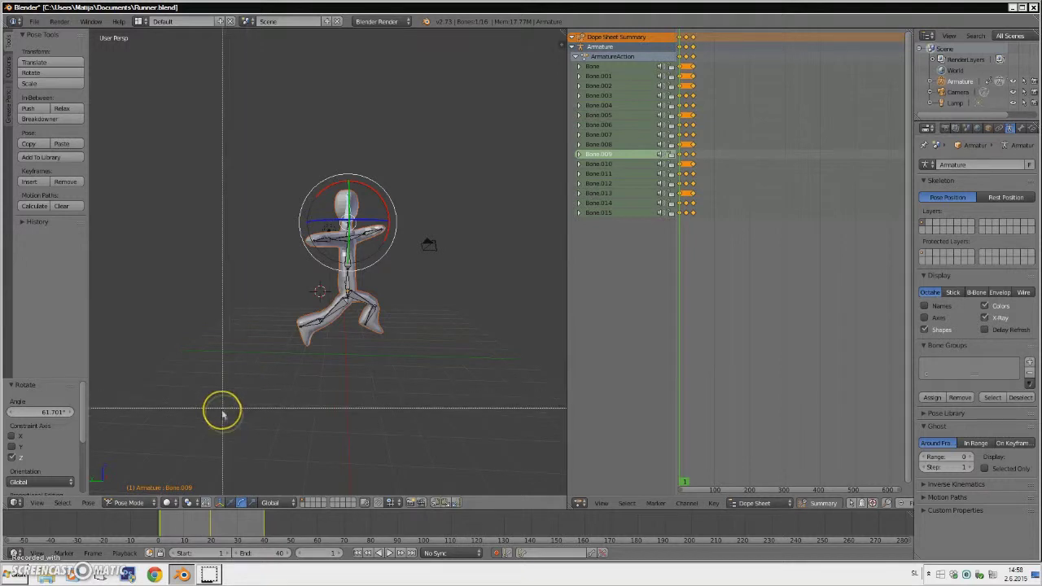
{"action": "left_click_drag", "start_coordinate": [235, 414], "coordinate": [517, 80]}
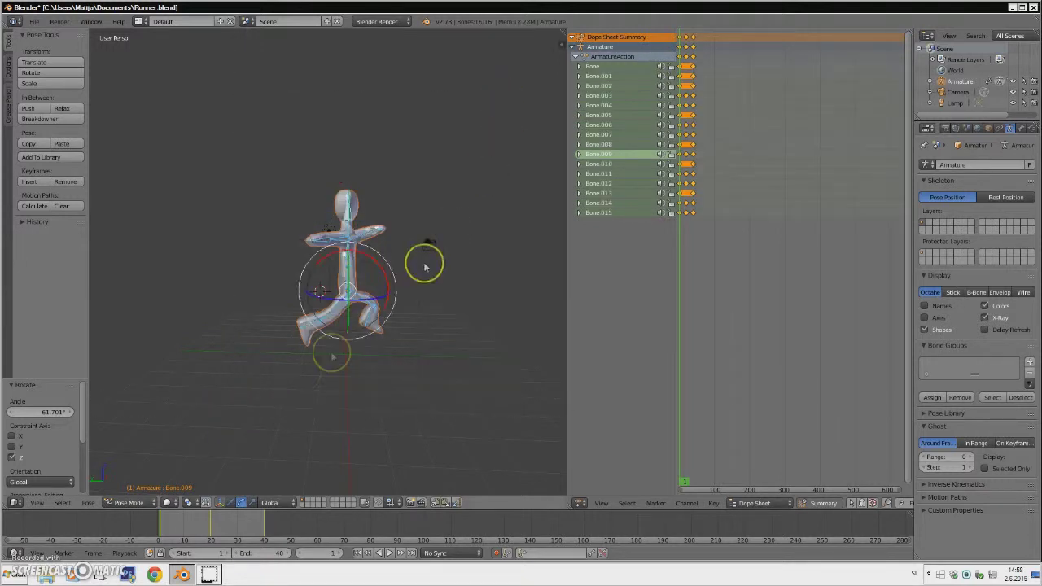
{"action": "left_click", "coordinate": [232, 503]}
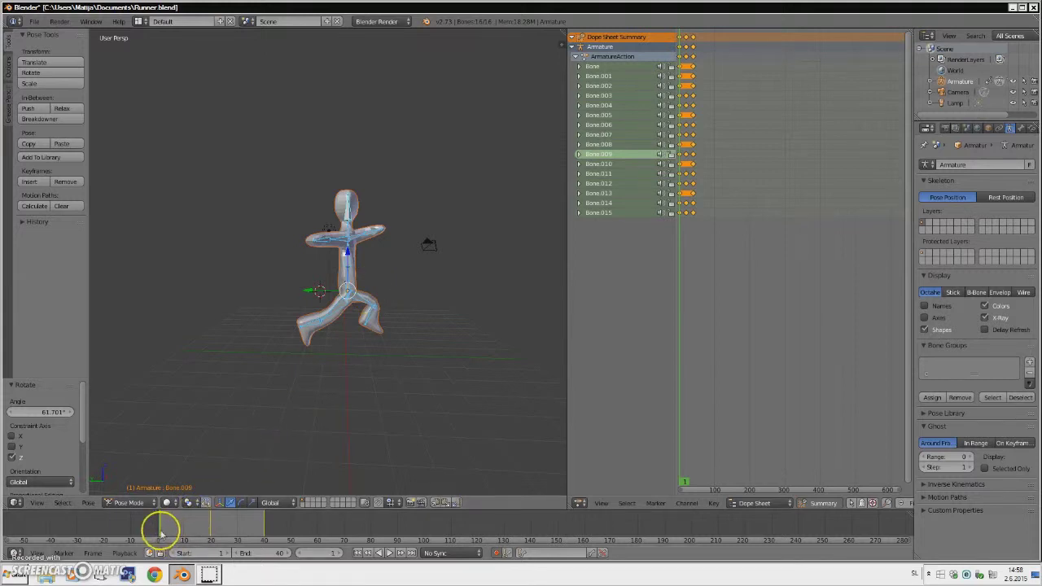
{"action": "left_click_drag", "start_coordinate": [161, 531], "coordinate": [184, 535]}
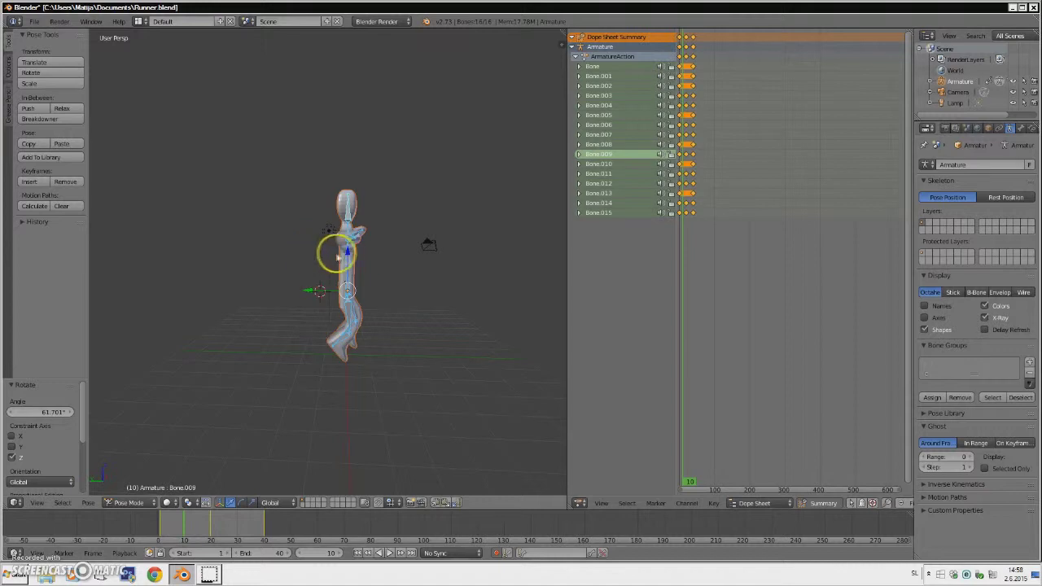
{"action": "key", "text": "g"}
{"action": "key", "text": "z"}
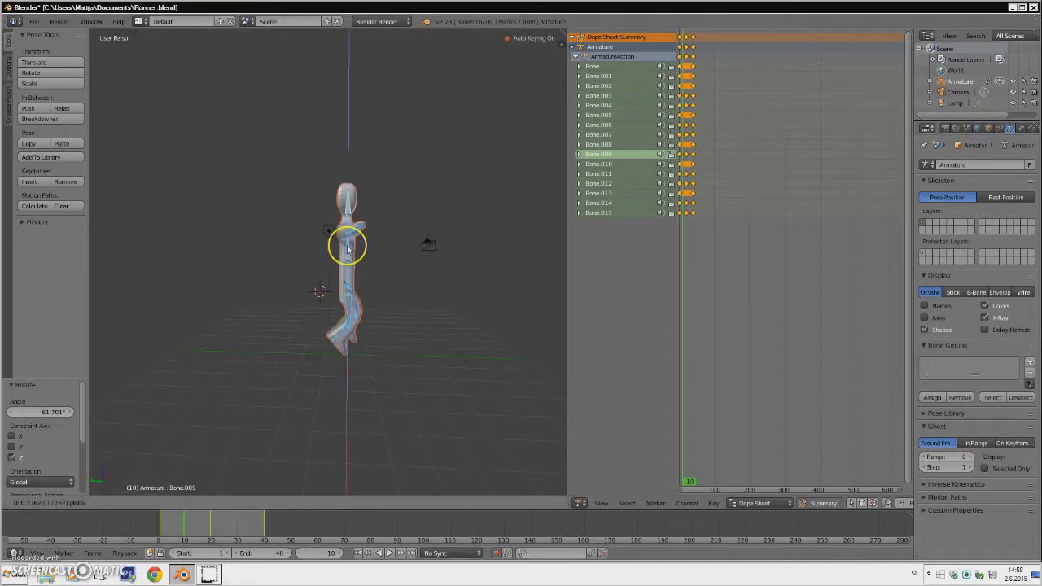
{"action": "left_click", "coordinate": [347, 248]}
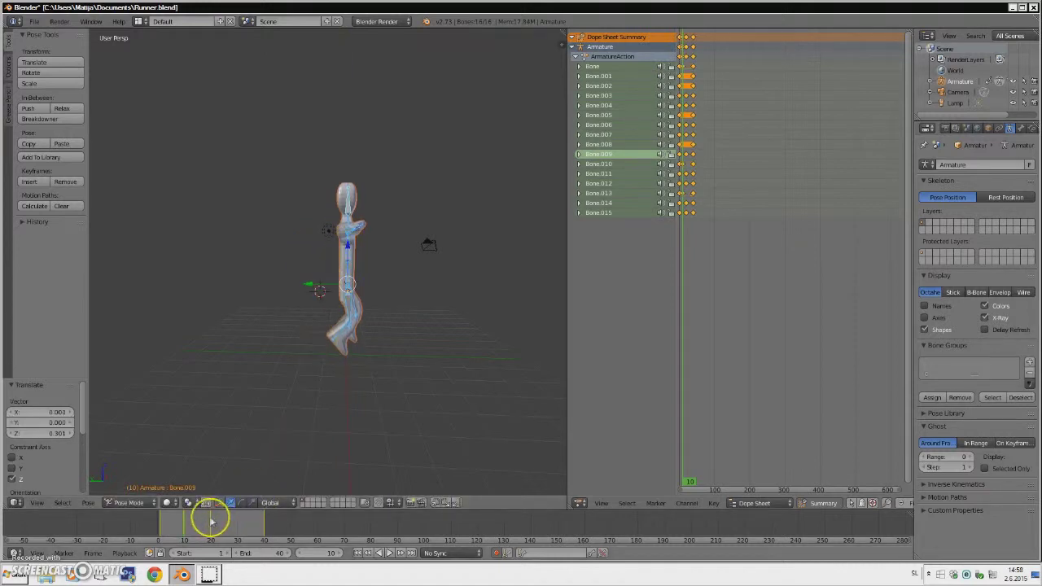
Key the bones lowered at frame 20, raised at frame 30, and slightly lowered at frame 40.
{"action": "left_click", "coordinate": [210, 525]}
{"action": "right_click", "coordinate": [351, 254]}
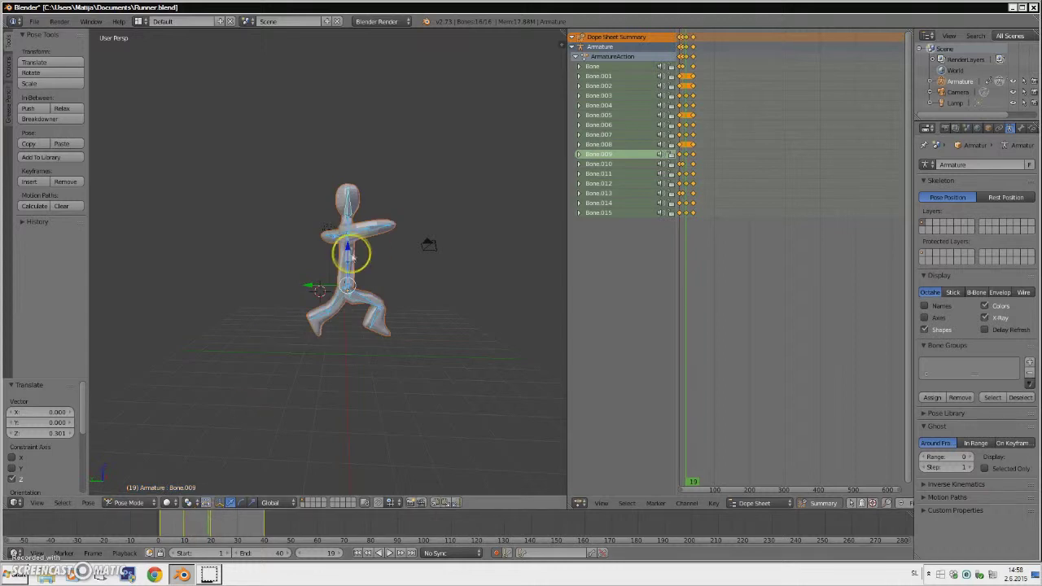
{"action": "left_click", "coordinate": [217, 529]}
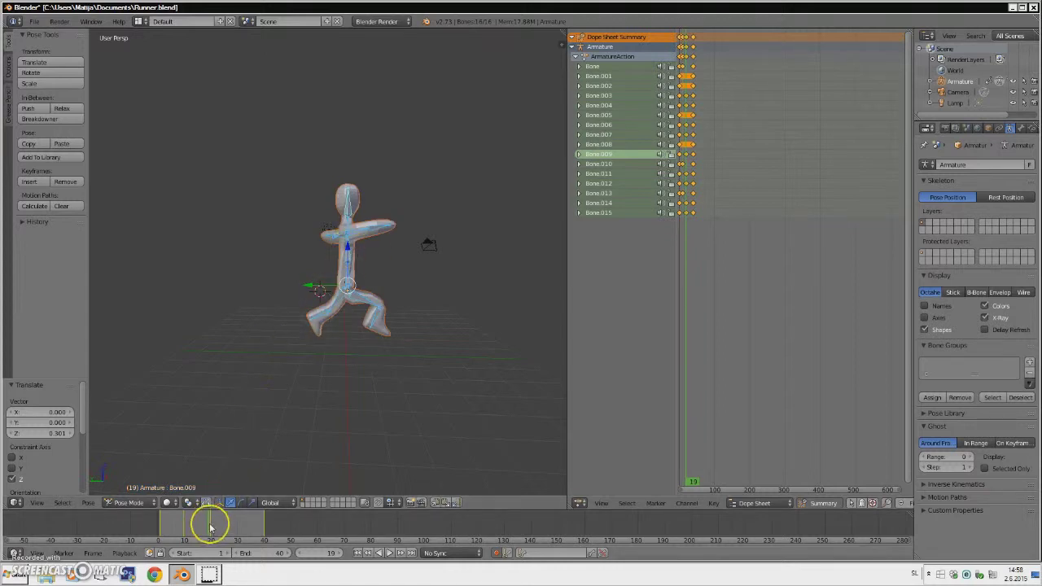
{"action": "left_click_drag", "start_coordinate": [211, 528], "coordinate": [213, 527]}
{"action": "right_click", "coordinate": [354, 254]}
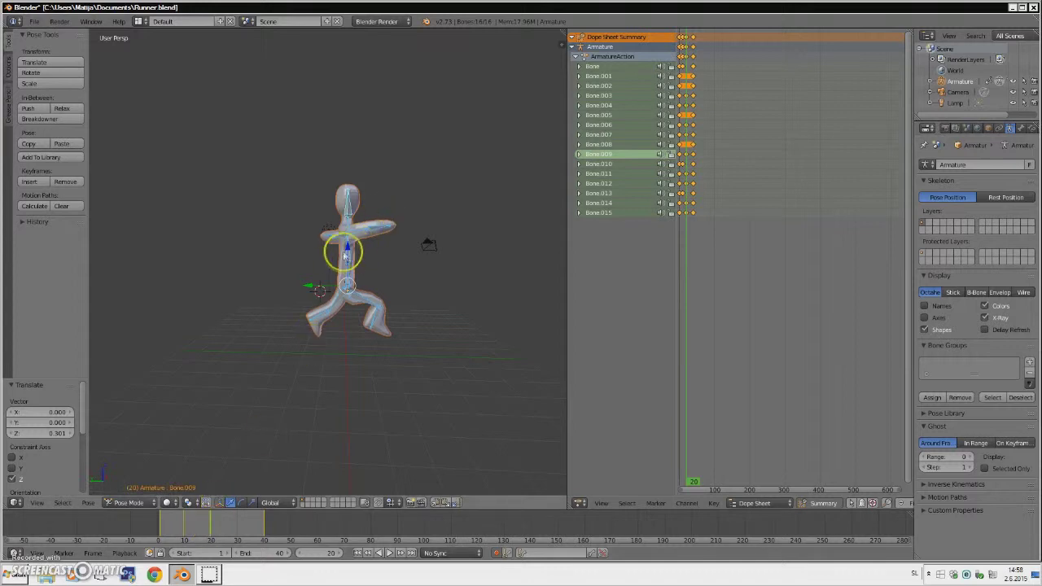
{"action": "left_click_drag", "start_coordinate": [346, 253], "coordinate": [347, 256]}
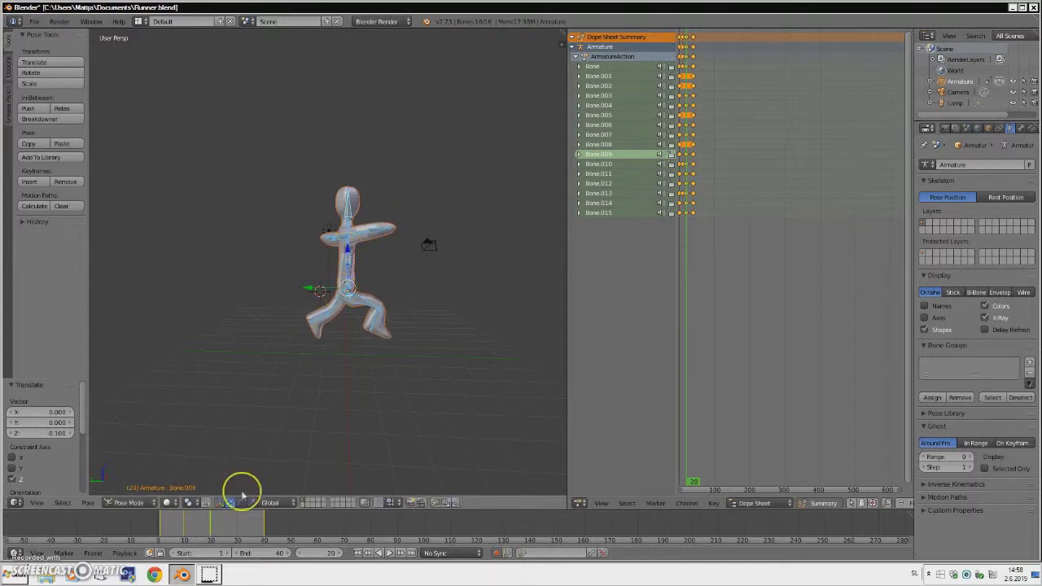
{"action": "left_click", "coordinate": [237, 524]}
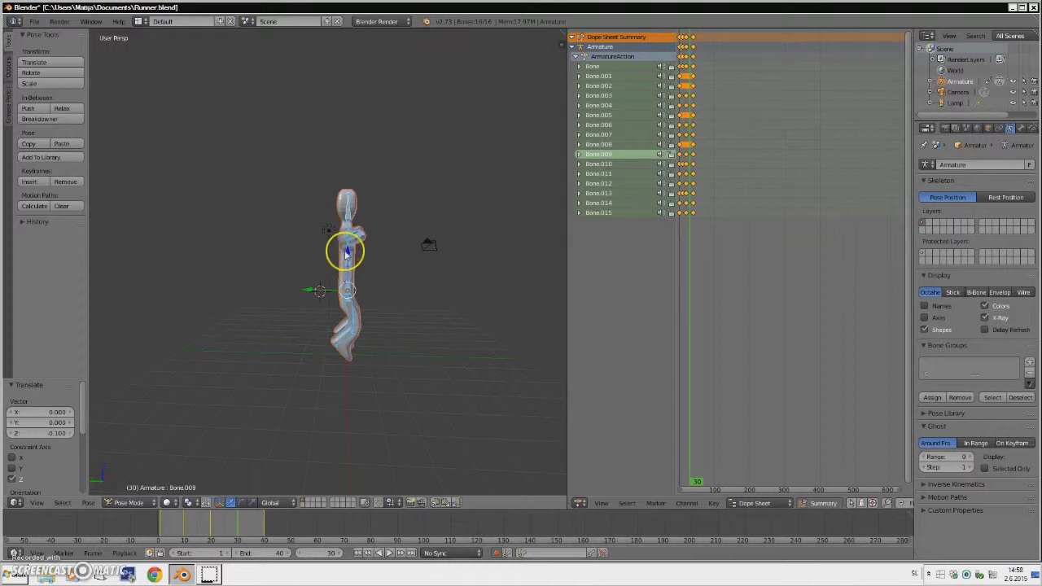
{"action": "left_click_drag", "start_coordinate": [346, 254], "coordinate": [321, 356]}
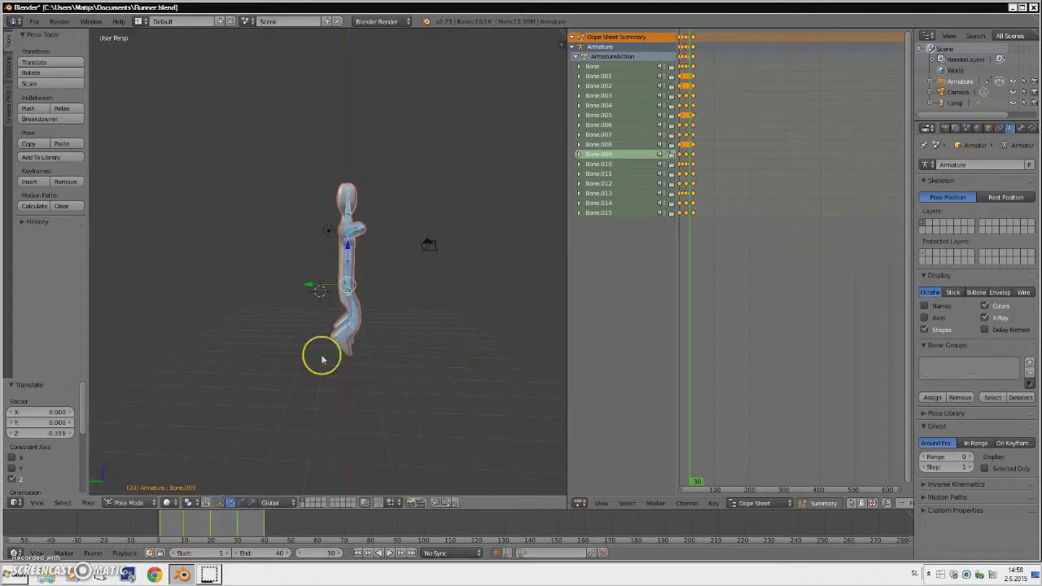
{"action": "left_click", "coordinate": [264, 521]}
{"action": "left_click_drag", "start_coordinate": [346, 254], "coordinate": [348, 258]}
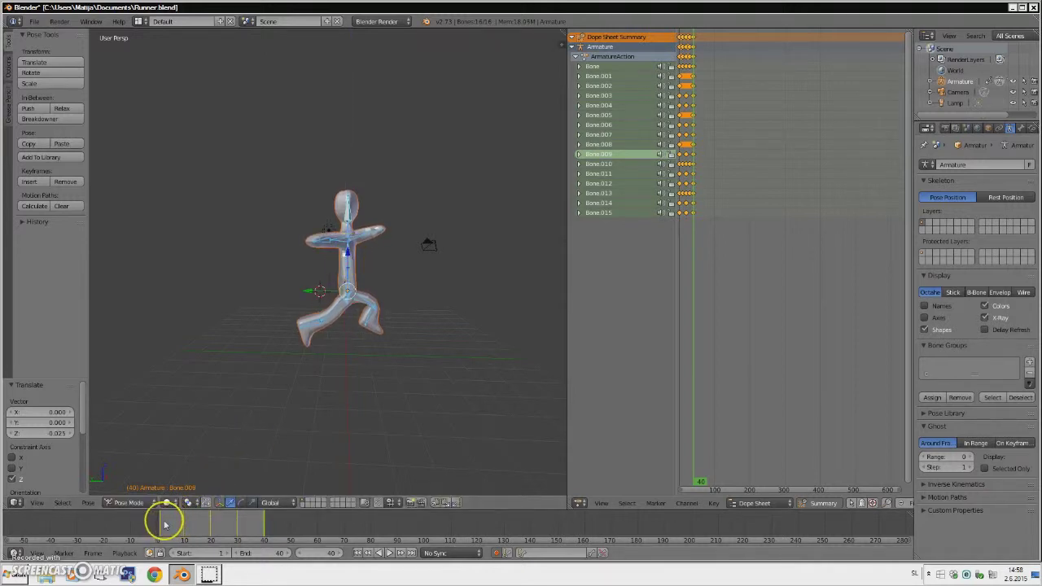
Return to frame 1 and play then stop the bouncing run loop.
{"action": "left_click", "coordinate": [165, 525]}
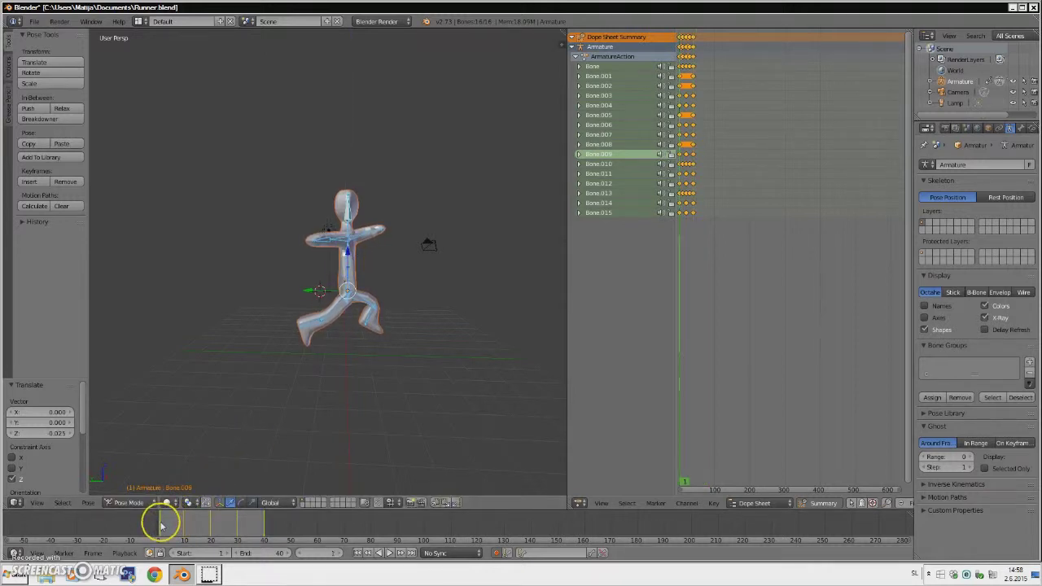
{"action": "left_click", "coordinate": [389, 553]}
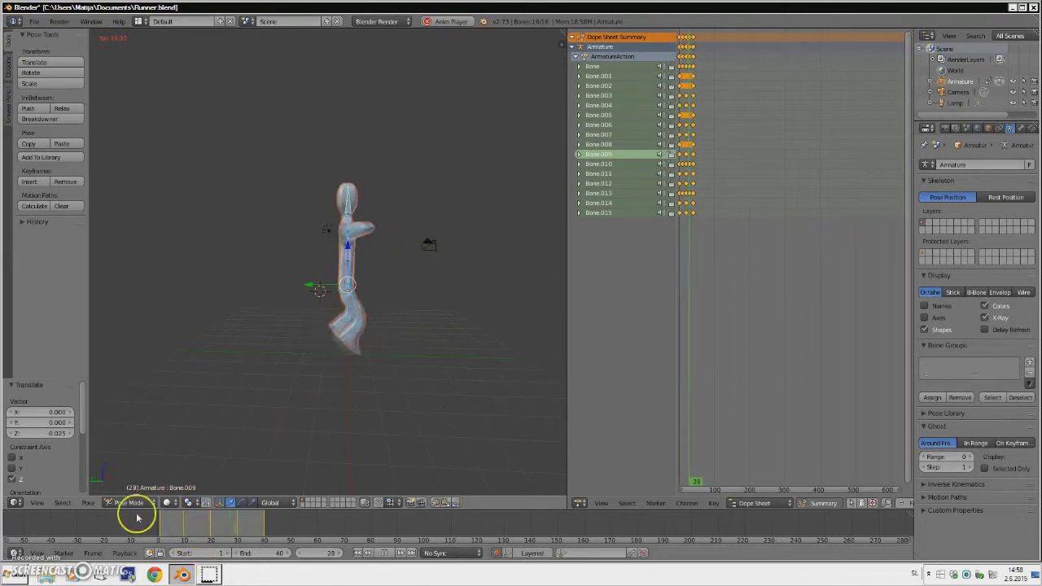
{"action": "left_click", "coordinate": [389, 553]}
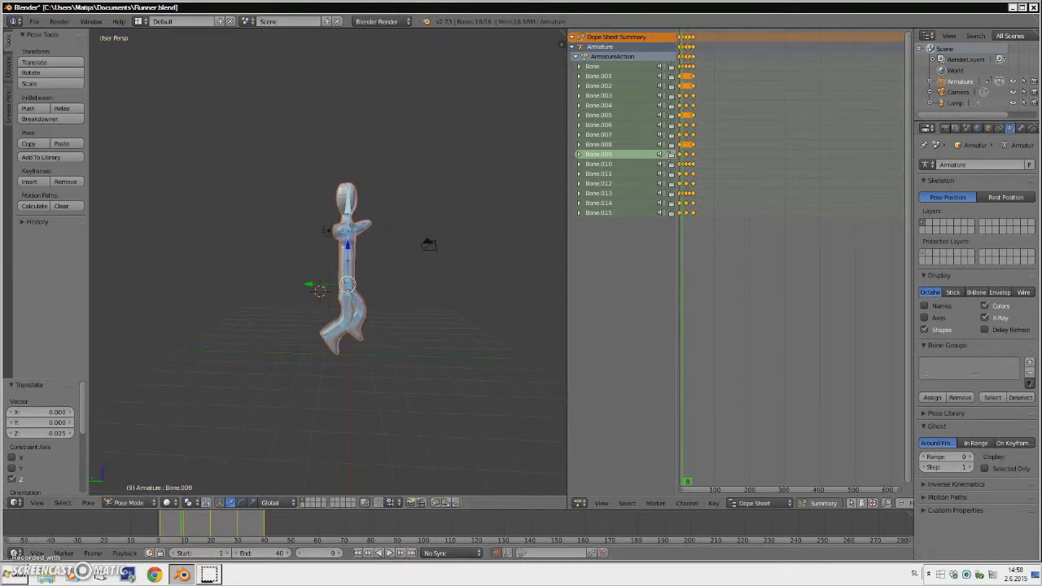
Export the runner via File > Export > FBX as Runner.fbx into New Unity Project 2\Assets.
{"action": "left_click", "coordinate": [33, 22]}
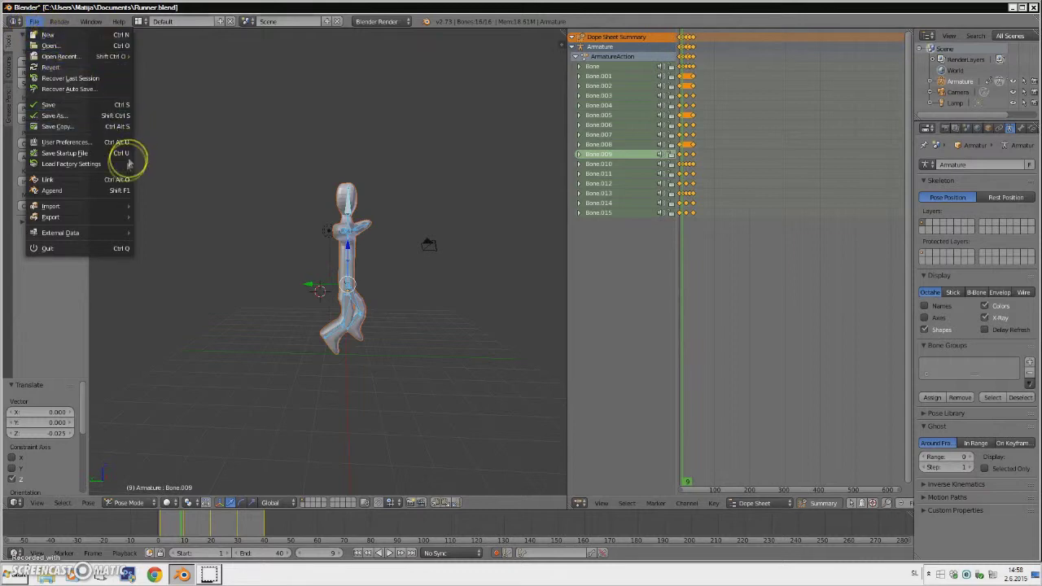
{"action": "mouse_move", "coordinate": [82, 216]}
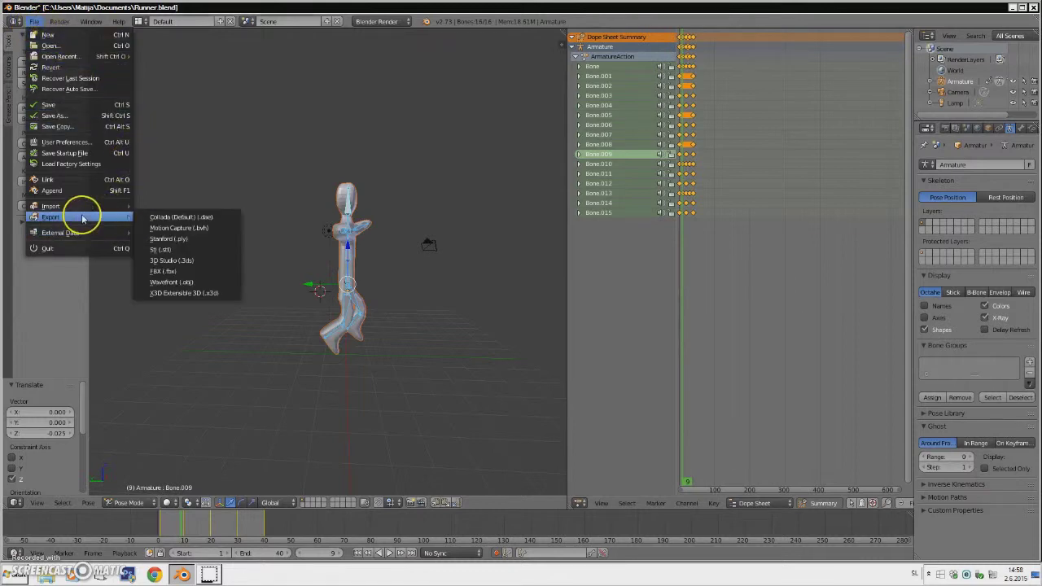
{"action": "left_click", "coordinate": [169, 271]}
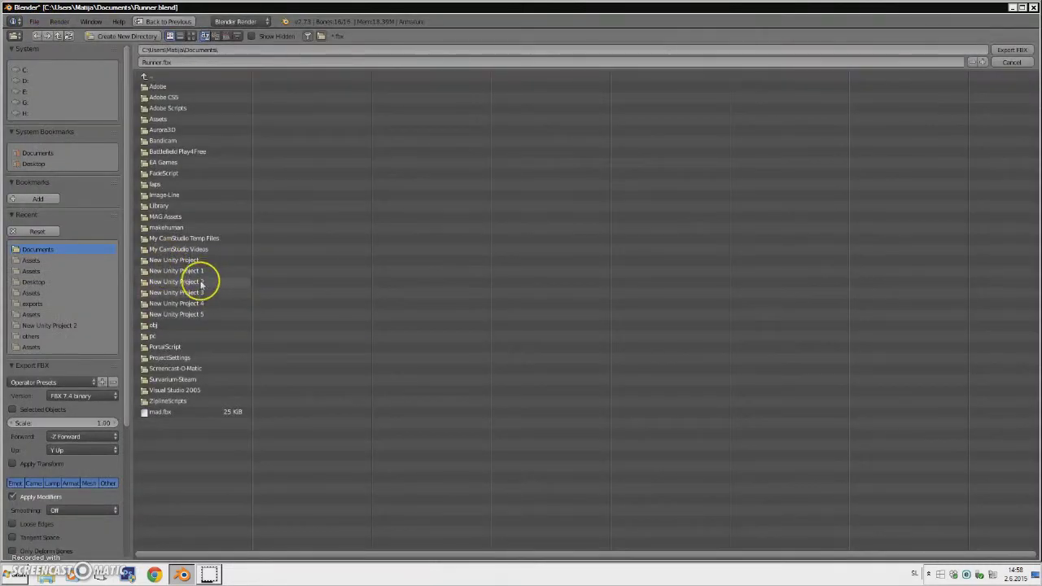
{"action": "left_click", "coordinate": [201, 281]}
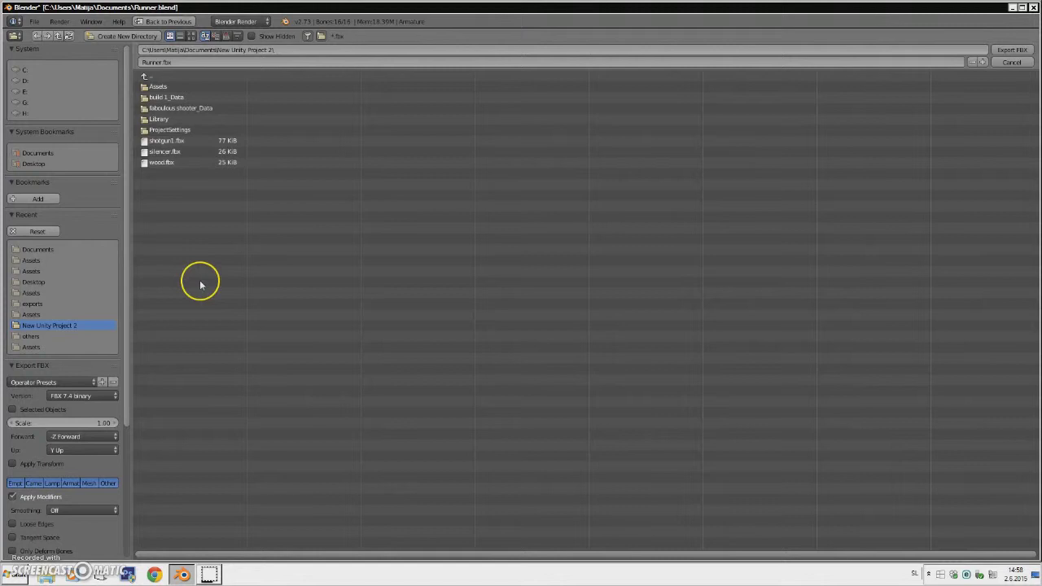
{"action": "left_click", "coordinate": [156, 87]}
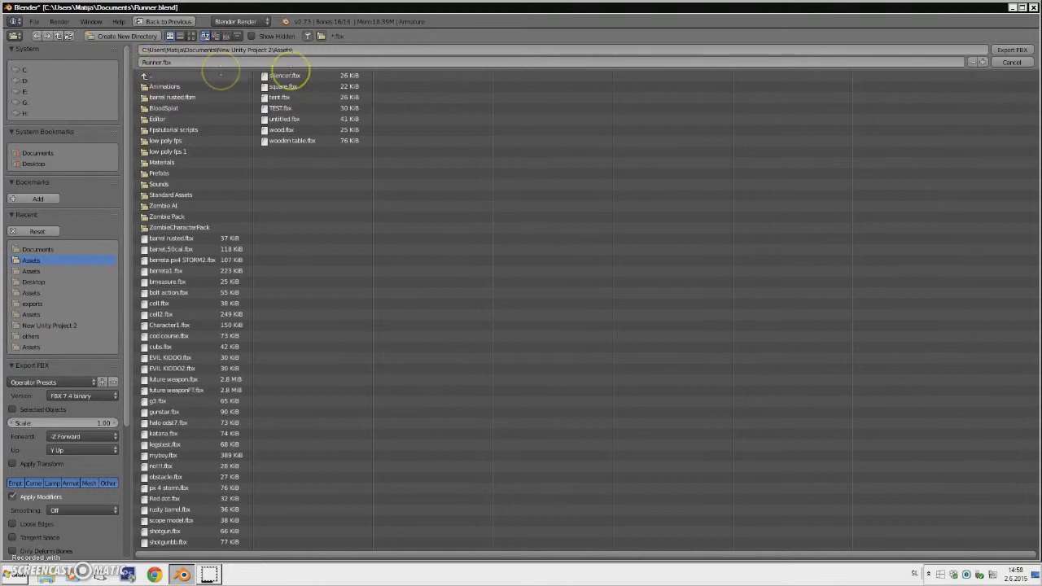
{"action": "left_click", "coordinate": [1013, 52]}
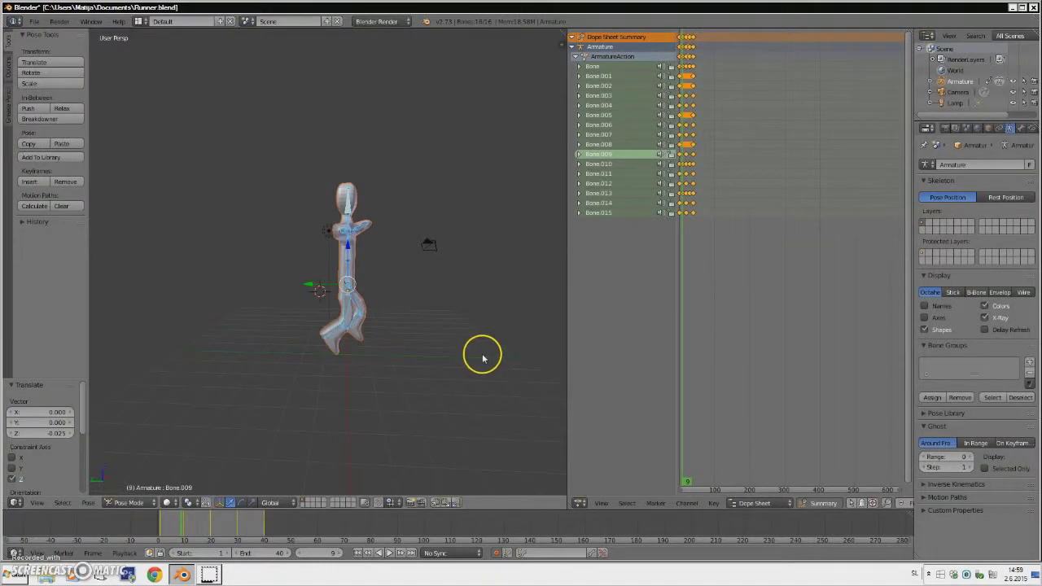
{"action": "middle_click_drag", "start_coordinate": [474, 354], "coordinate": [431, 361]}
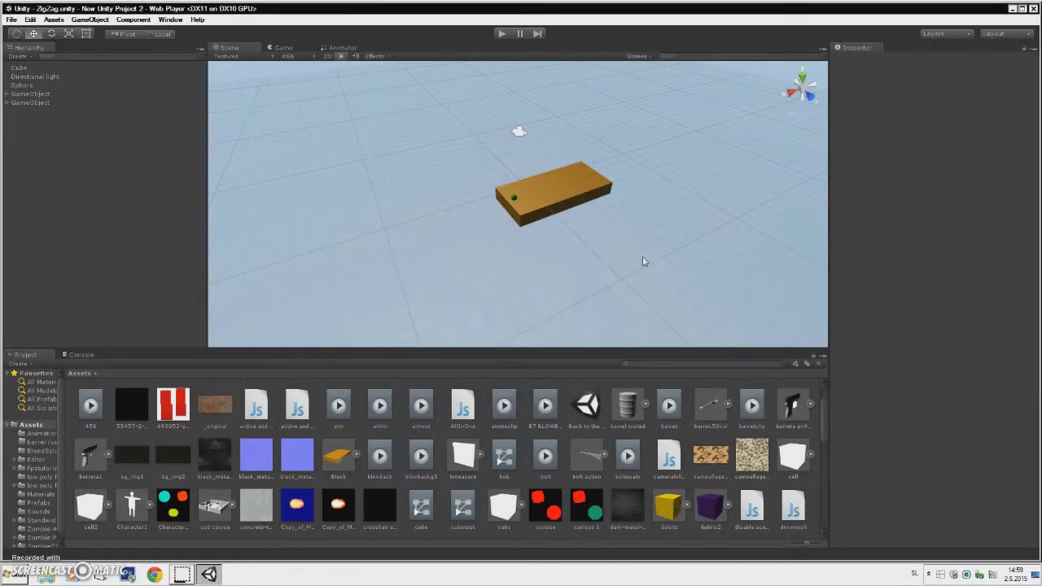
On the Sphere, remove the Sphere Collider and add a Physics > Box Collider.
{"action": "left_click_drag", "start_coordinate": [655, 236], "coordinate": [507, 216], "text": "alt"}
{"action": "scroll", "coordinate": [541, 219], "scroll_direction": "up", "scroll_amount": 5}
{"action": "left_click", "coordinate": [470, 203]}
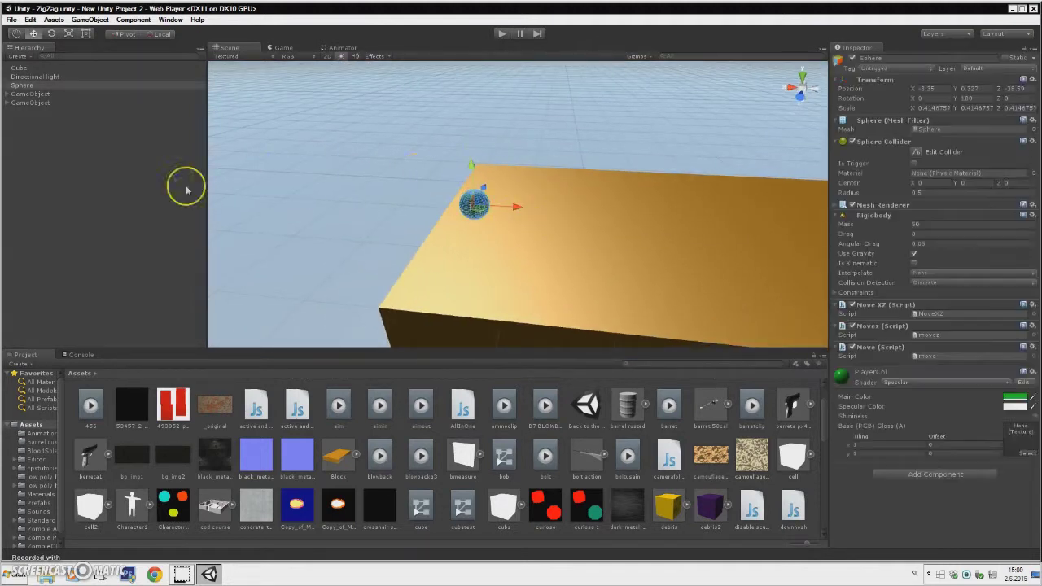
{"action": "left_click", "coordinate": [1032, 142]}
{"action": "left_click", "coordinate": [1008, 166]}
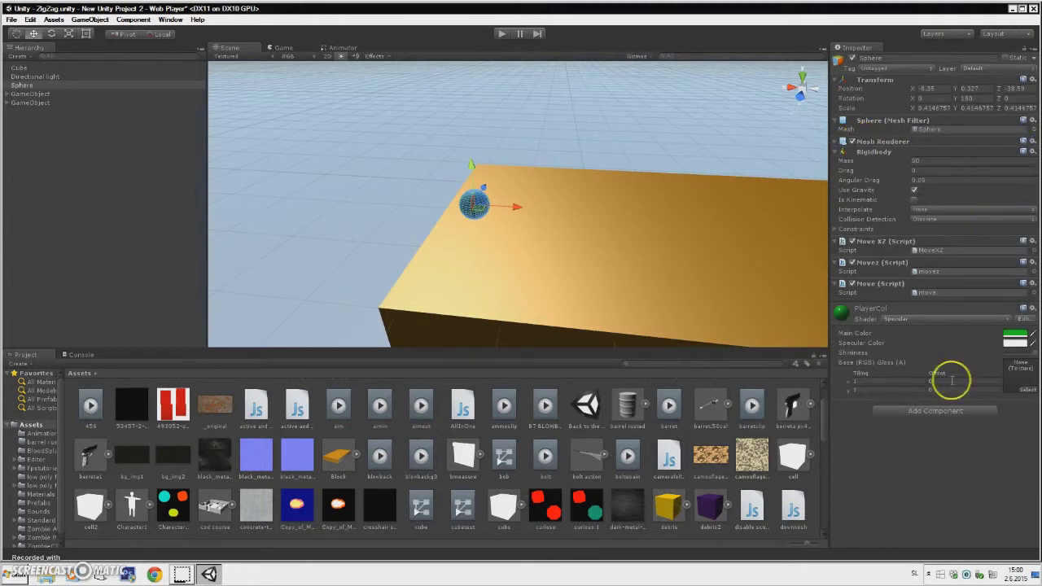
{"action": "left_click", "coordinate": [911, 412]}
{"action": "left_click", "coordinate": [923, 383]}
{"action": "left_click", "coordinate": [910, 323]}
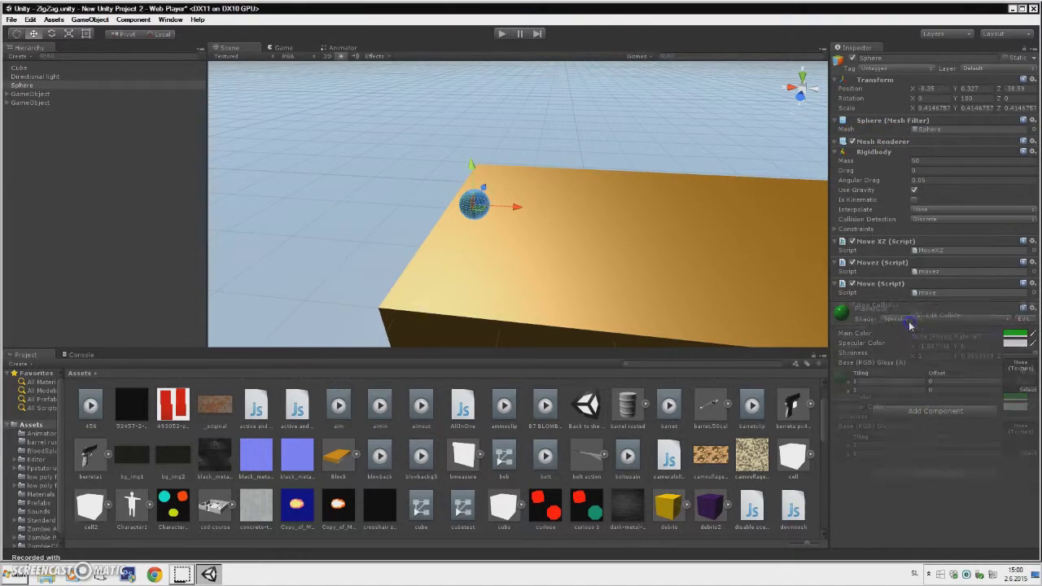
Lift the sphere slightly upward and remove its Mesh Renderer component.
{"action": "middle_click_drag", "start_coordinate": [508, 215], "coordinate": [496, 137]}
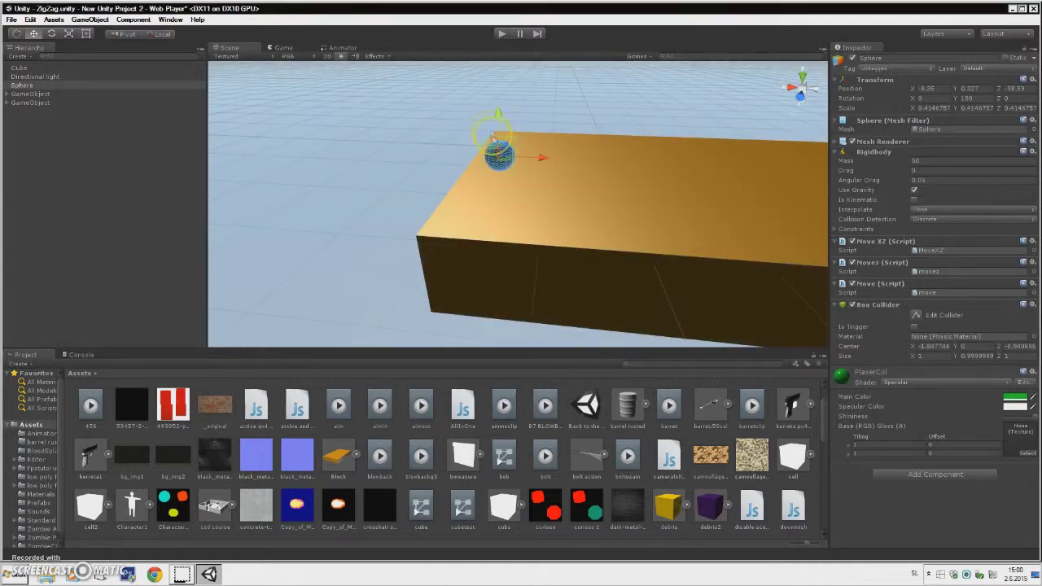
{"action": "left_click_drag", "start_coordinate": [498, 118], "coordinate": [500, 113]}
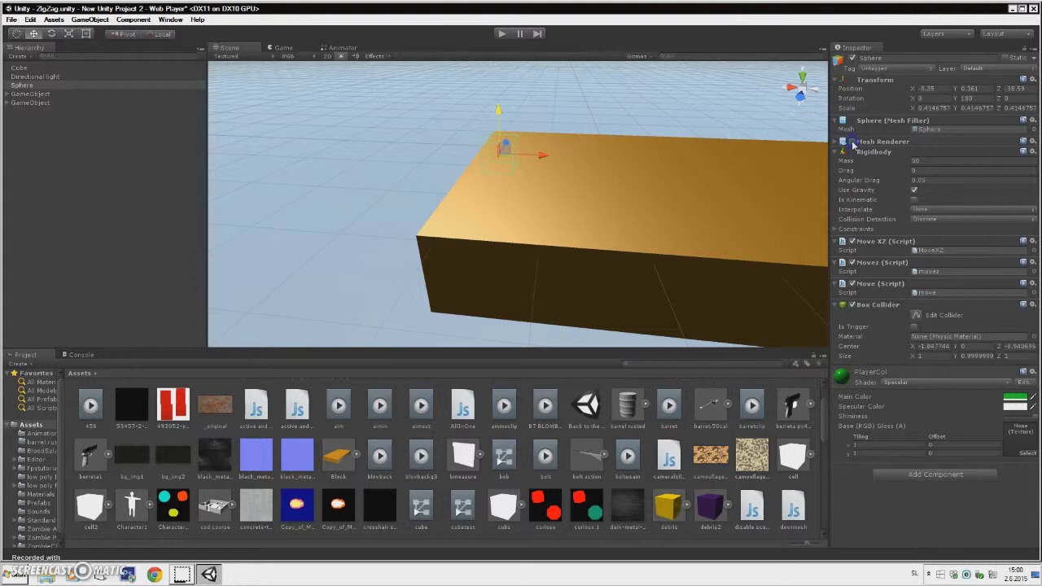
{"action": "left_click", "coordinate": [1031, 141]}
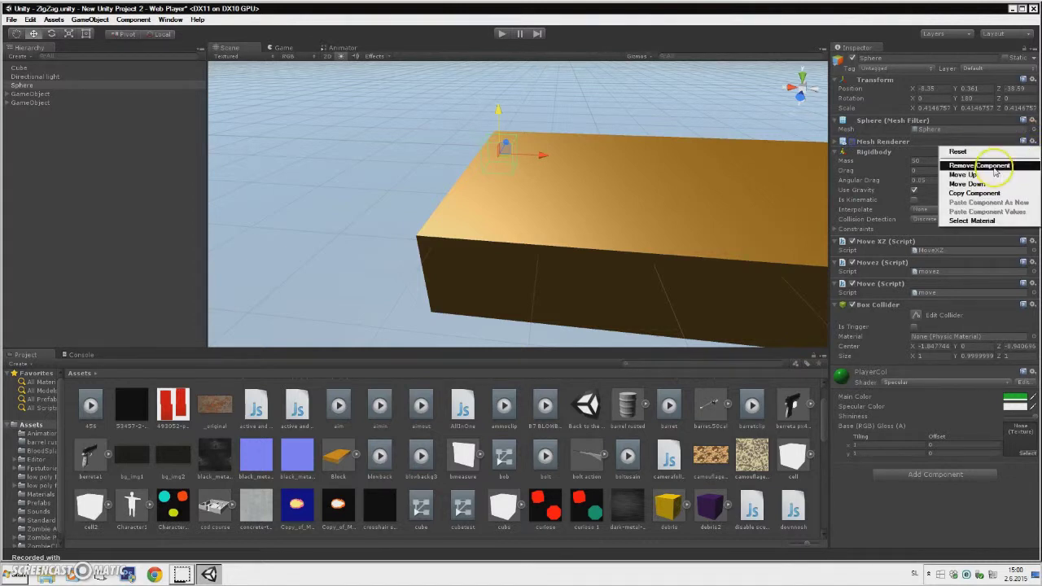
{"action": "left_click", "coordinate": [953, 157]}
{"action": "scroll", "coordinate": [523, 443], "scroll_direction": "up", "scroll_amount": 1}
Search the Project panel for 'runn', place the Runner model in the scene, and scale it about twenty times.
{"action": "scroll", "coordinate": [525, 445], "scroll_direction": "down", "scroll_amount": 5}
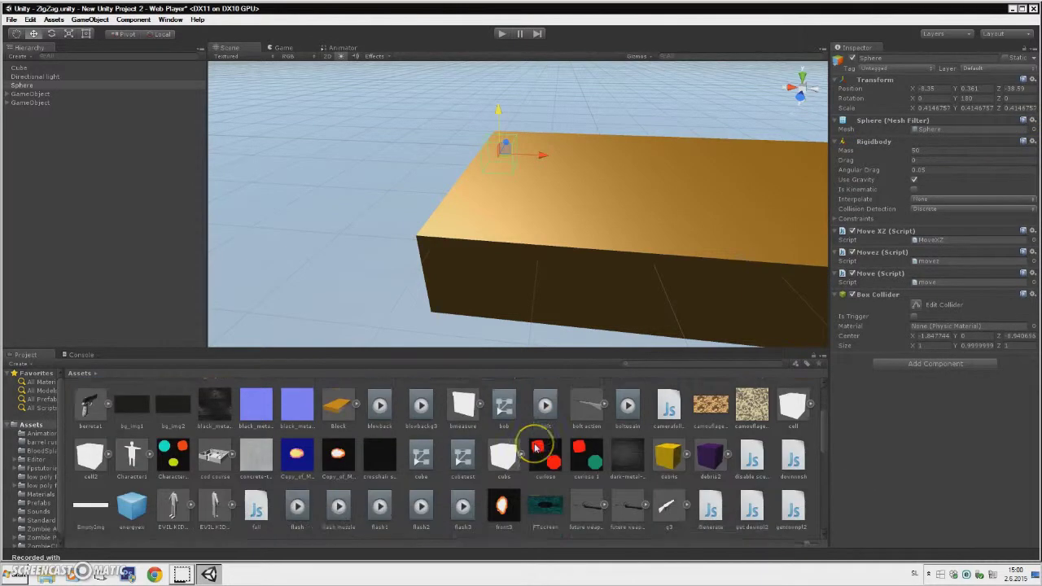
{"action": "scroll", "coordinate": [535, 447], "scroll_direction": "down", "scroll_amount": 8}
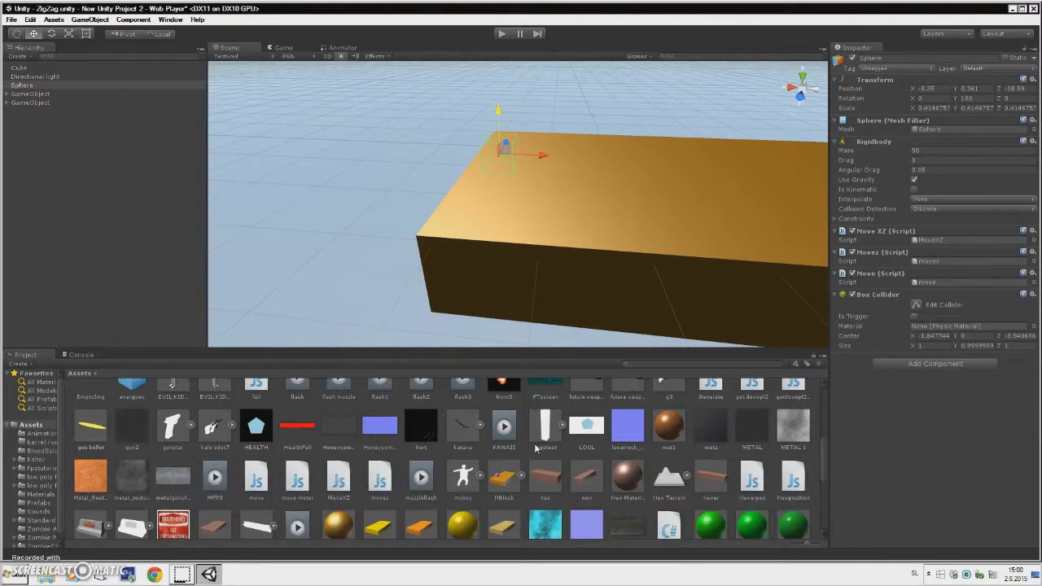
{"action": "scroll", "coordinate": [535, 447], "scroll_direction": "down", "scroll_amount": 3}
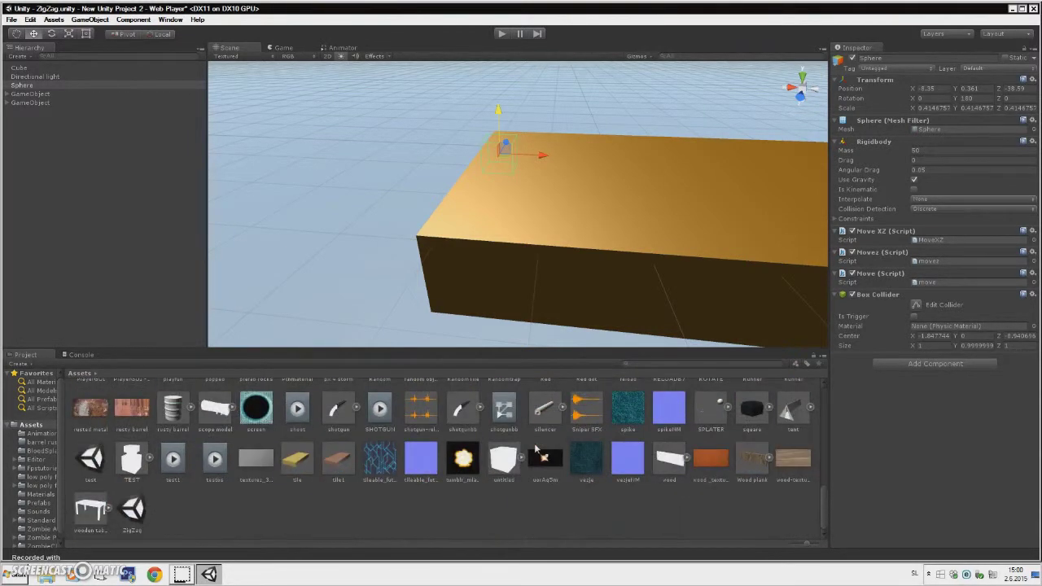
{"action": "type", "text": "runn"}
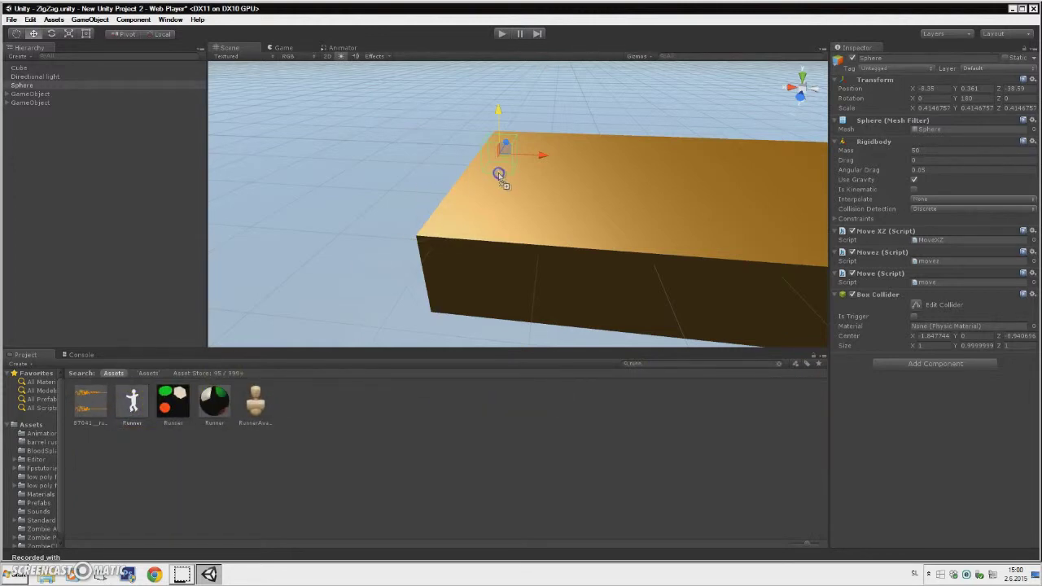
{"action": "left_click_drag", "start_coordinate": [501, 180], "coordinate": [493, 186]}
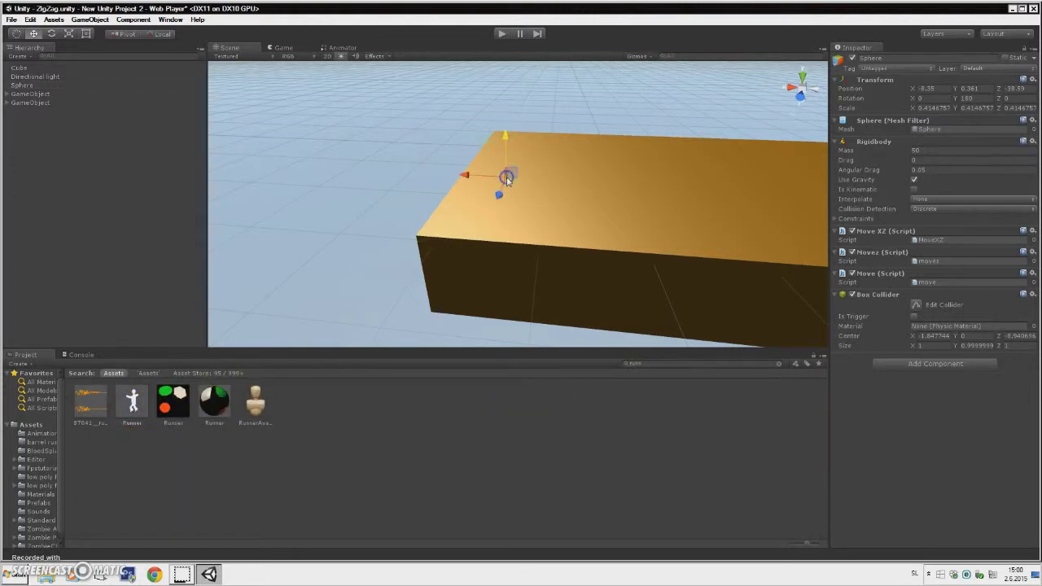
{"action": "left_click", "coordinate": [69, 34]}
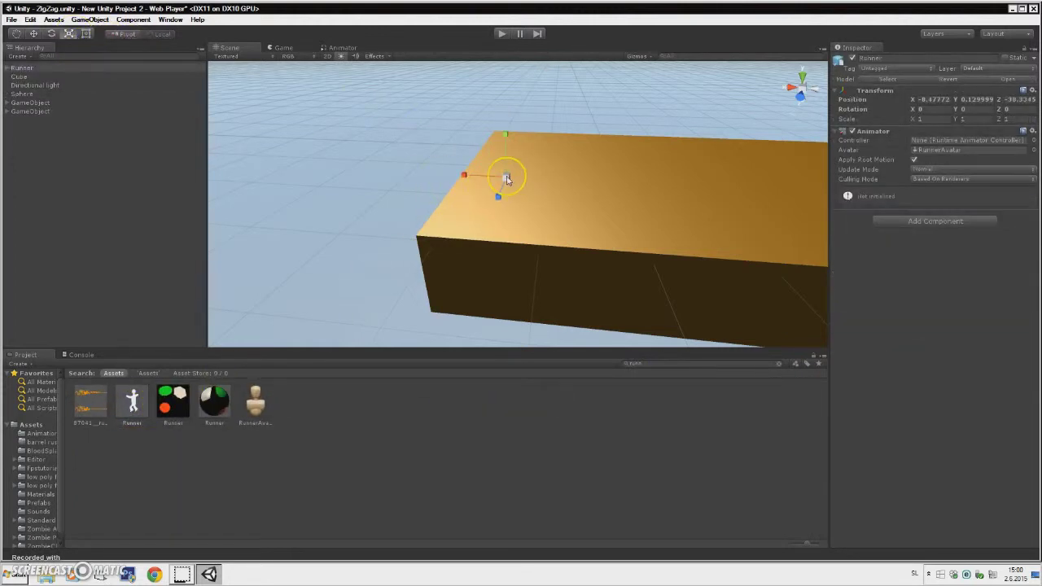
{"action": "left_click_drag", "start_coordinate": [507, 179], "coordinate": [960, 182]}
Set the Runner's Y rotation to 90 so it faces the camera.
{"action": "left_click_drag", "start_coordinate": [496, 204], "coordinate": [234, 137], "text": "alt"}
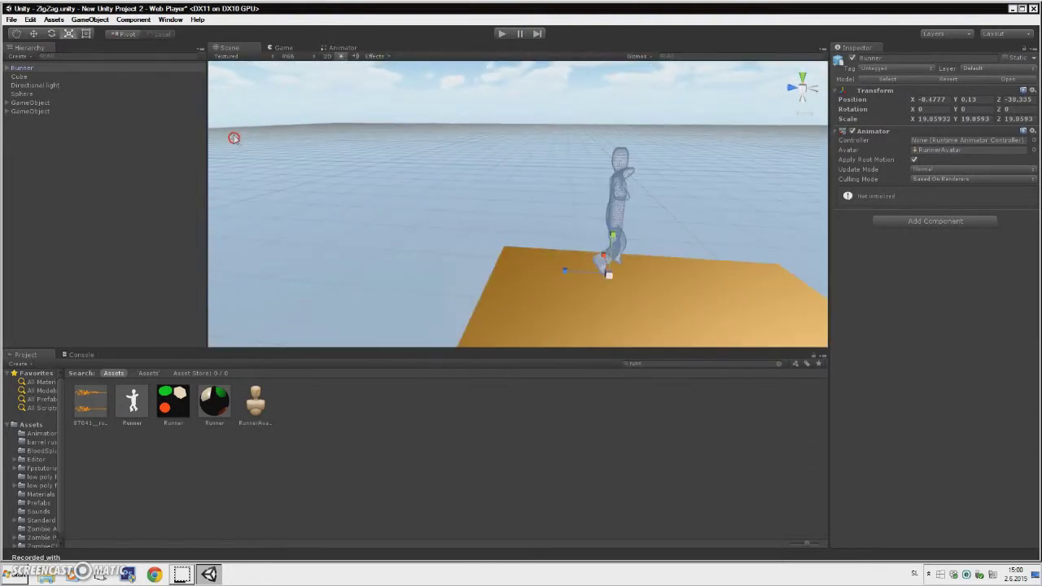
{"action": "left_click", "coordinate": [34, 35]}
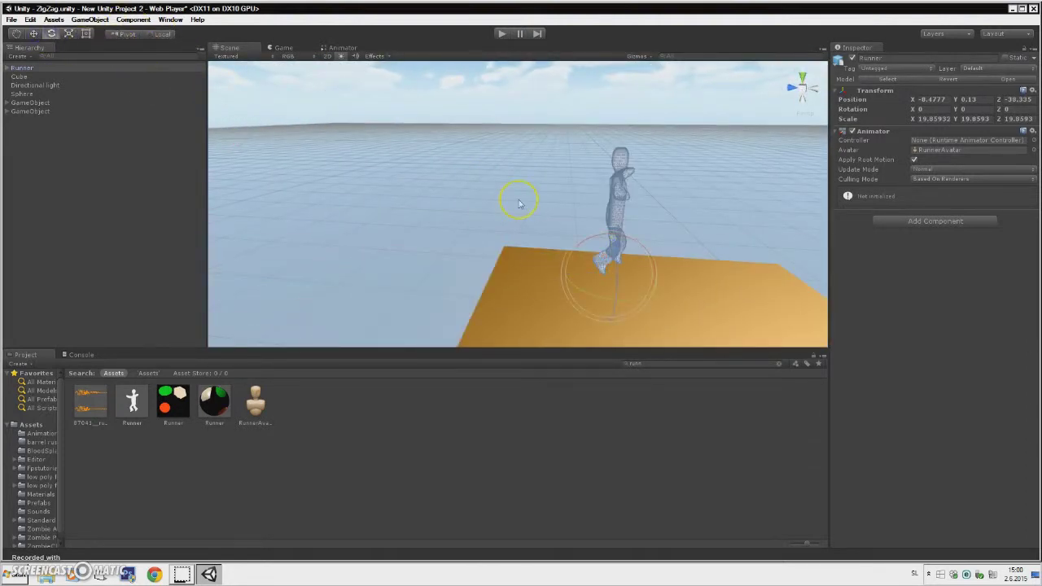
{"action": "left_click_drag", "start_coordinate": [603, 304], "coordinate": [470, 280]}
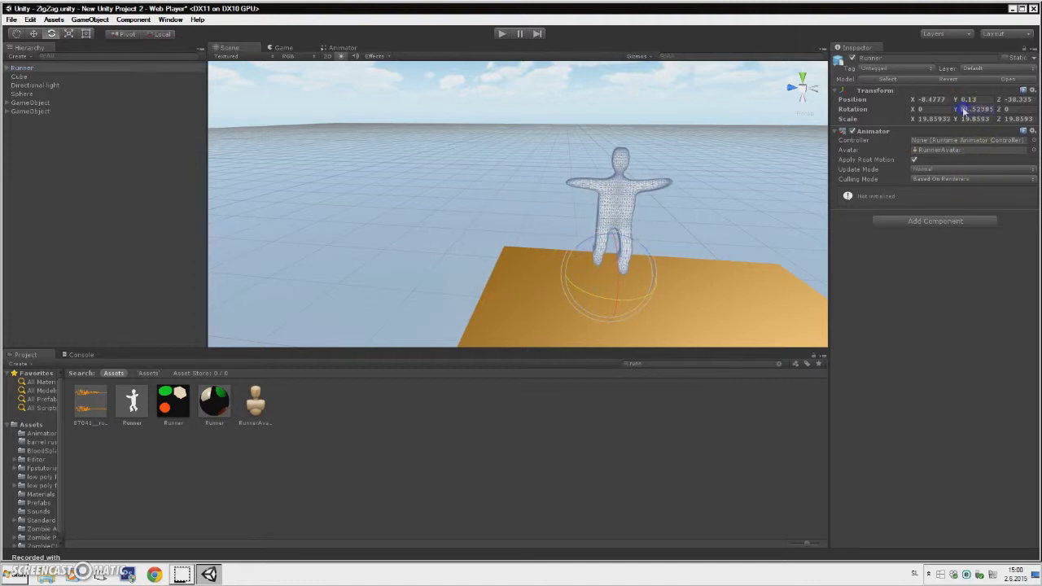
{"action": "type", "text": "90"}
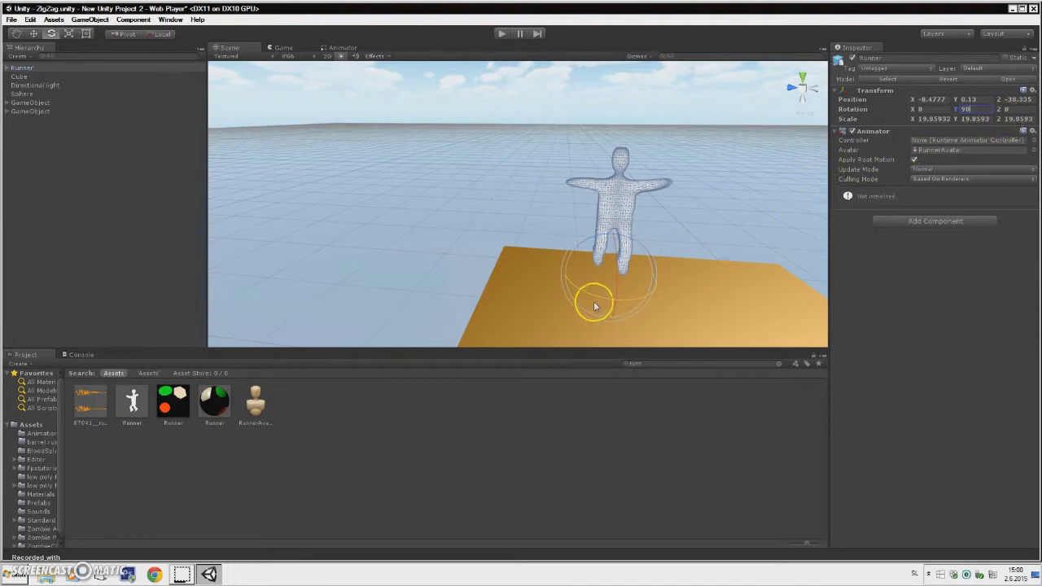
Select the Sphere and slide it slightly along X to sit between the runner's legs.
{"action": "right_click_drag", "start_coordinate": [595, 306], "coordinate": [638, 325]}
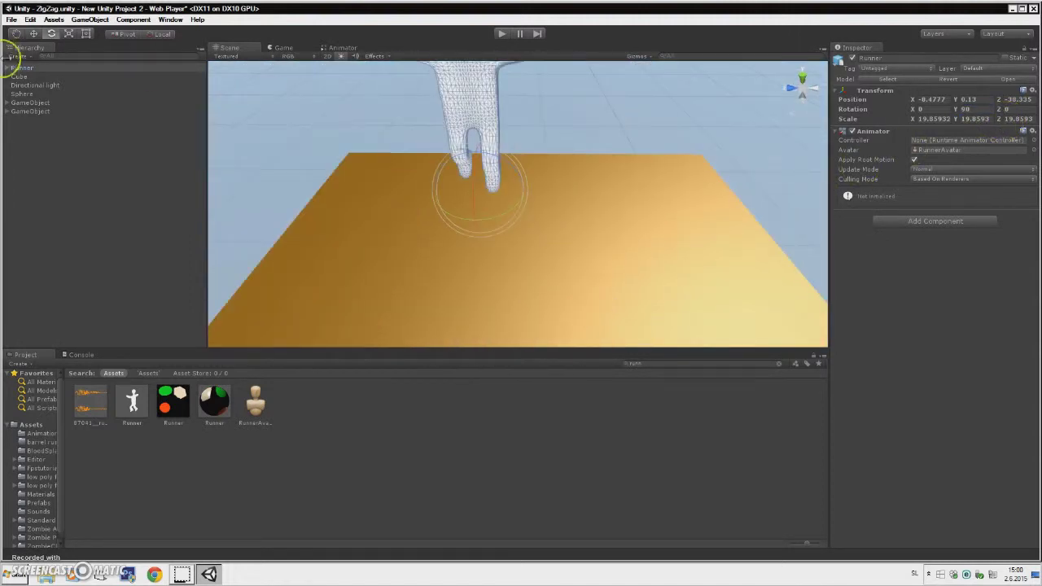
{"action": "left_click", "coordinate": [18, 93]}
{"action": "right_click_drag", "start_coordinate": [439, 212], "coordinate": [445, 123]}
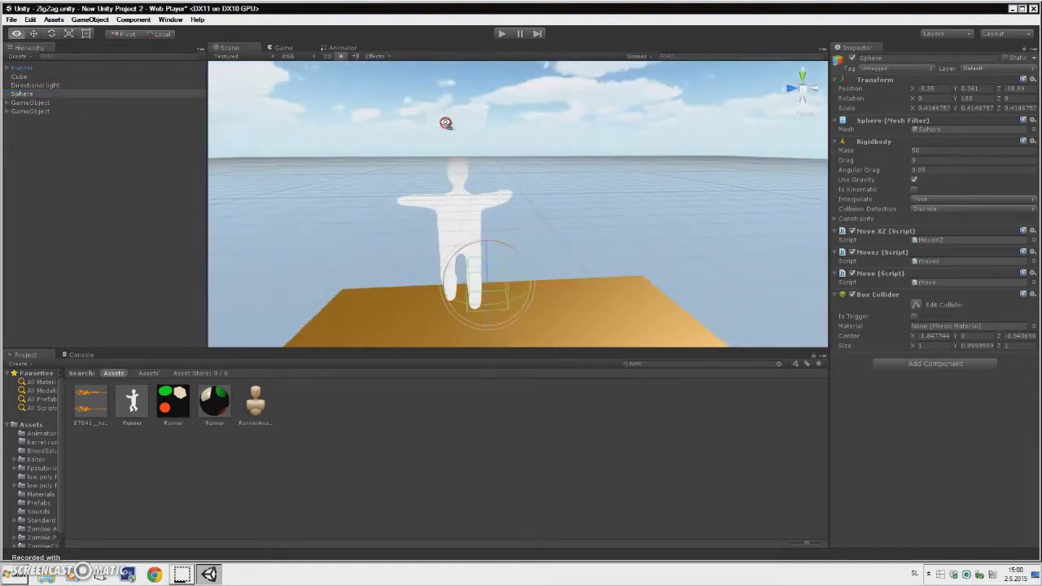
{"action": "left_click", "coordinate": [33, 33]}
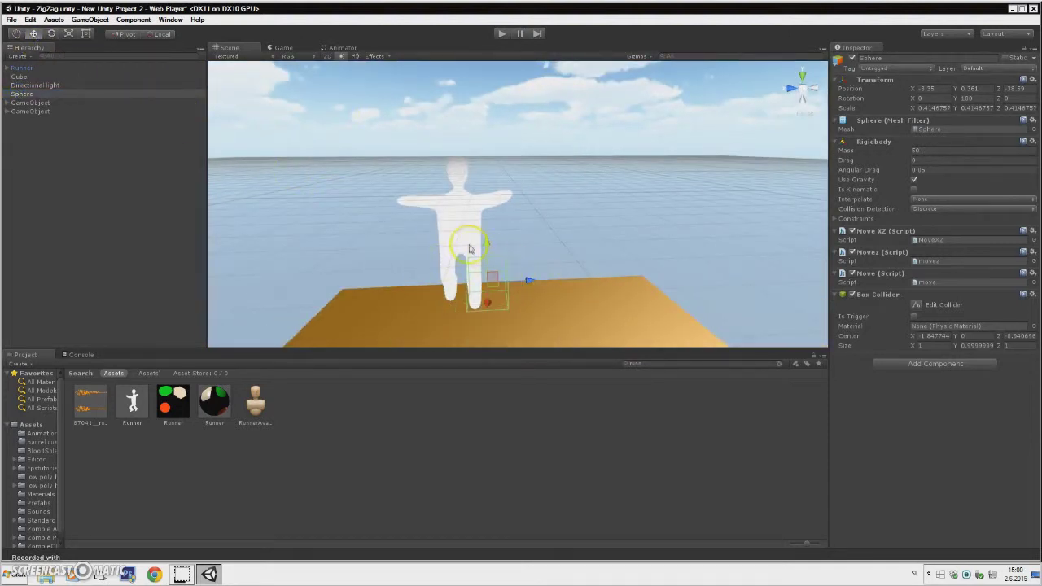
{"action": "left_click_drag", "start_coordinate": [538, 285], "coordinate": [208, 155]}
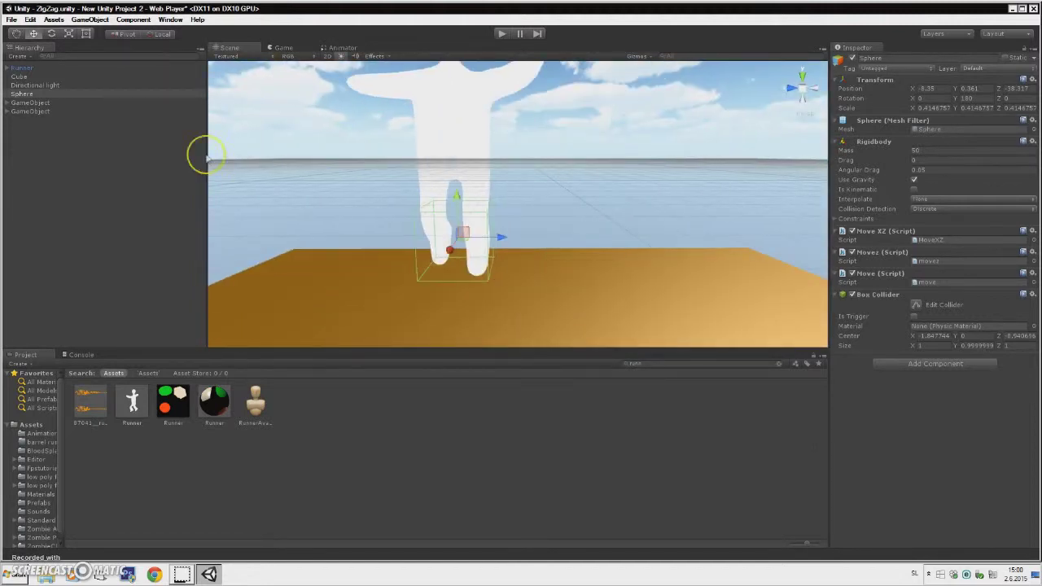
Rescale the Runner with the Scale tool to about 7.47.
{"action": "left_click", "coordinate": [20, 69]}
{"action": "left_click", "coordinate": [70, 34]}
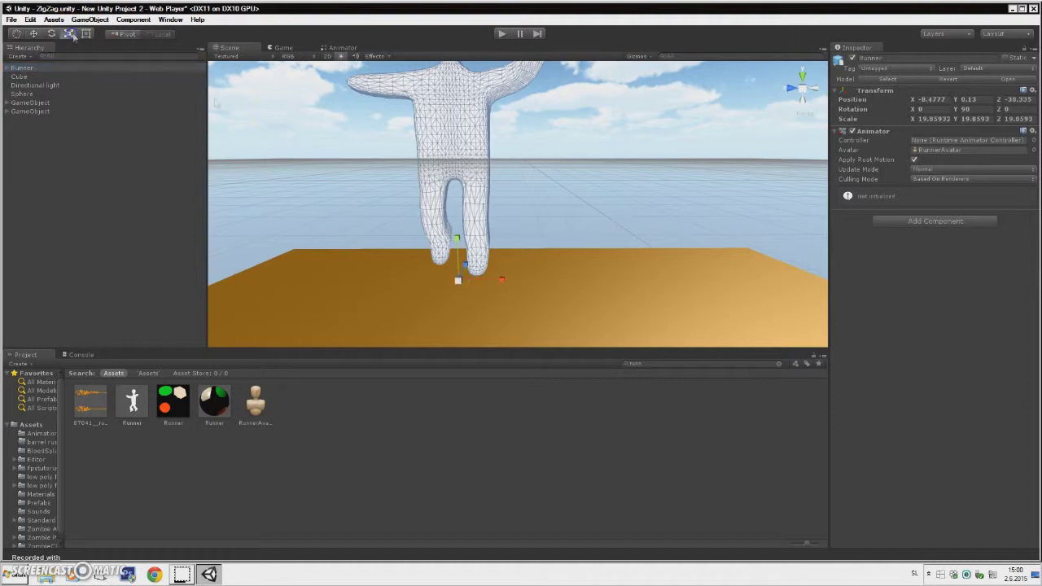
{"action": "left_click_drag", "start_coordinate": [461, 257], "coordinate": [431, 293]}
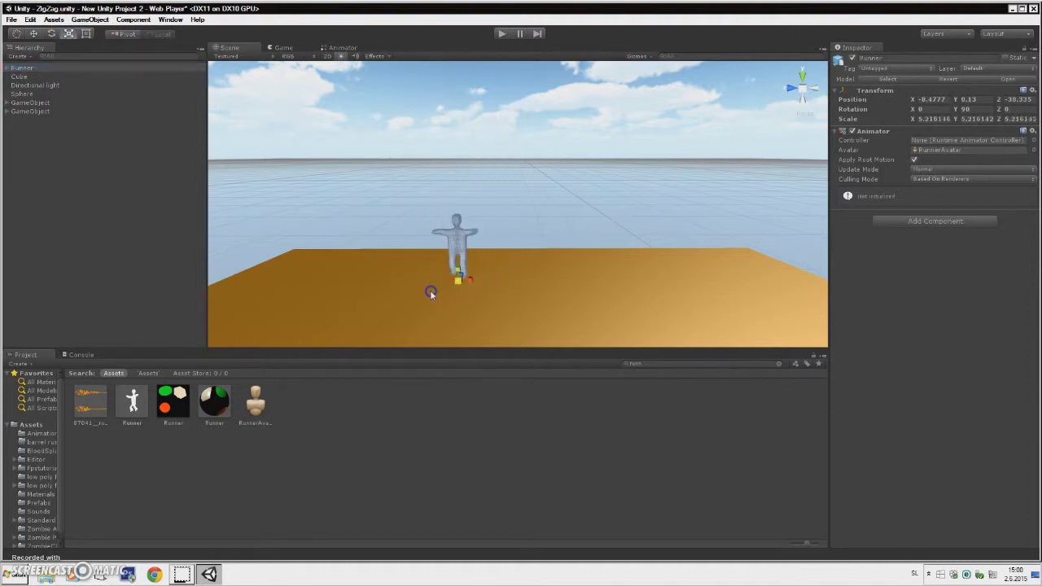
{"action": "left_click", "coordinate": [22, 94]}
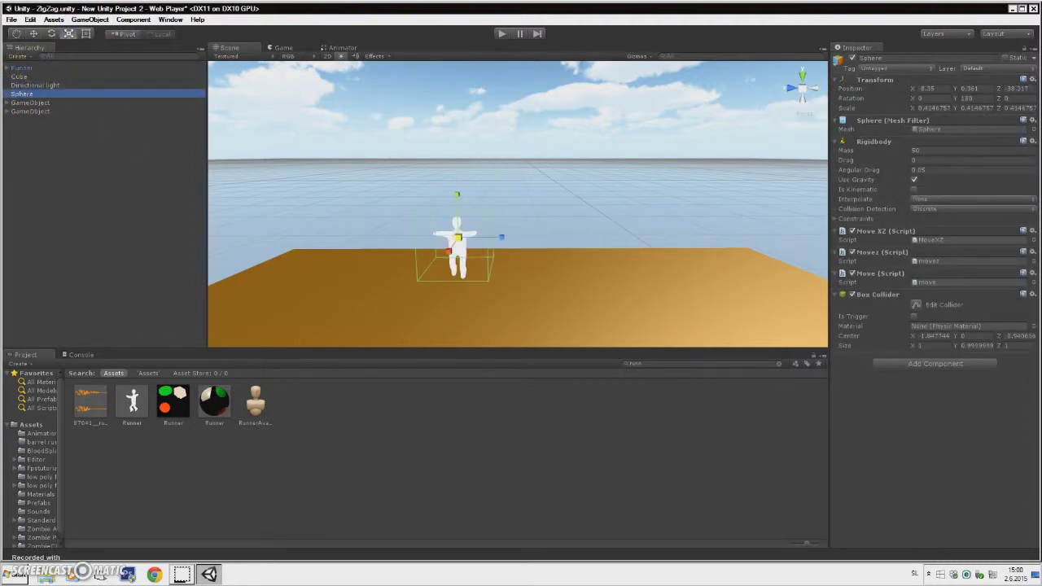
{"action": "left_click", "coordinate": [16, 67]}
{"action": "left_click_drag", "start_coordinate": [460, 278], "coordinate": [486, 281]}
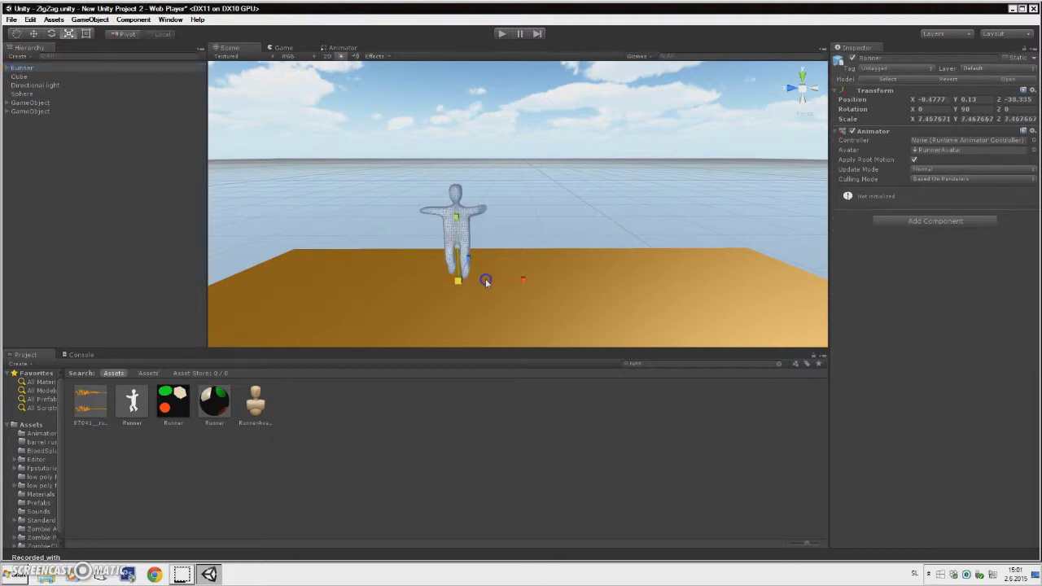
Nudge the Sphere along X to -8.459 so it sits under the runner's body.
{"action": "left_click", "coordinate": [25, 95]}
{"action": "left_click_drag", "start_coordinate": [285, 213], "coordinate": [263, 453], "text": "alt"}
{"action": "scroll", "coordinate": [356, 193], "scroll_direction": "down", "scroll_amount": 5}
{"action": "scroll", "coordinate": [270, 421], "scroll_direction": "down", "scroll_amount": 5}
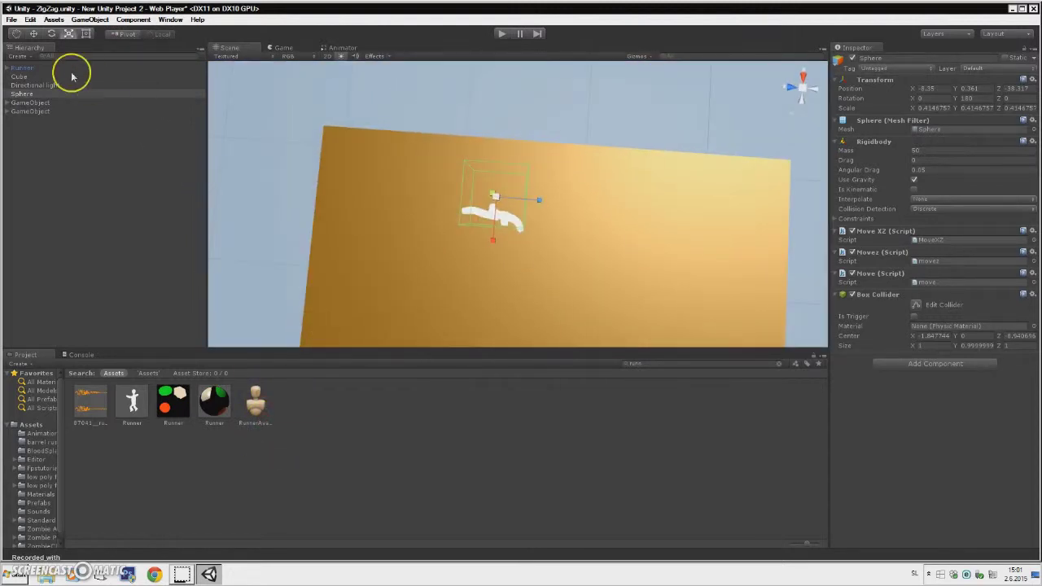
{"action": "left_click", "coordinate": [29, 33]}
{"action": "left_click_drag", "start_coordinate": [492, 244], "coordinate": [495, 249]}
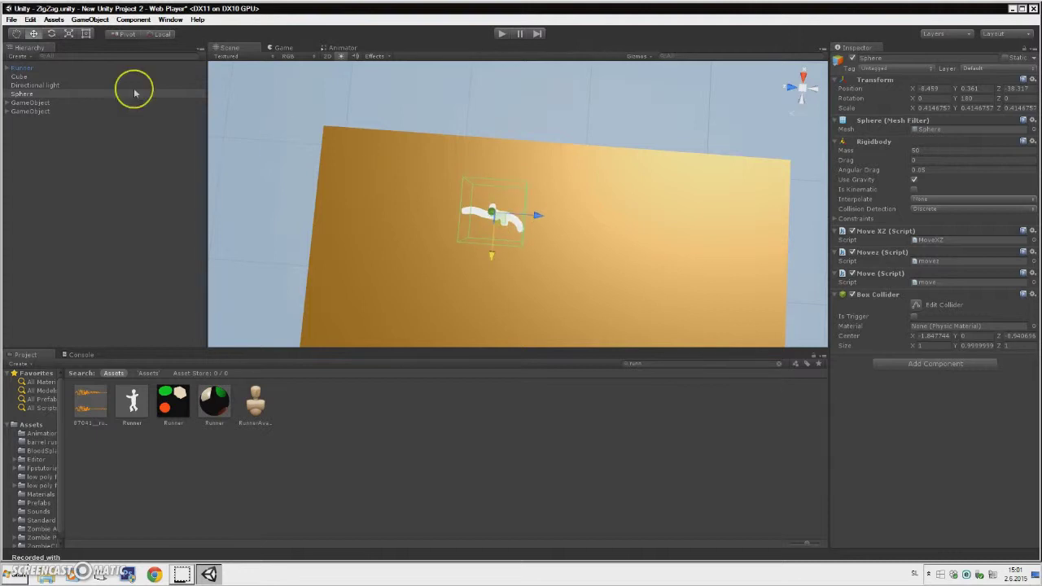
{"action": "left_click", "coordinate": [14, 68]}
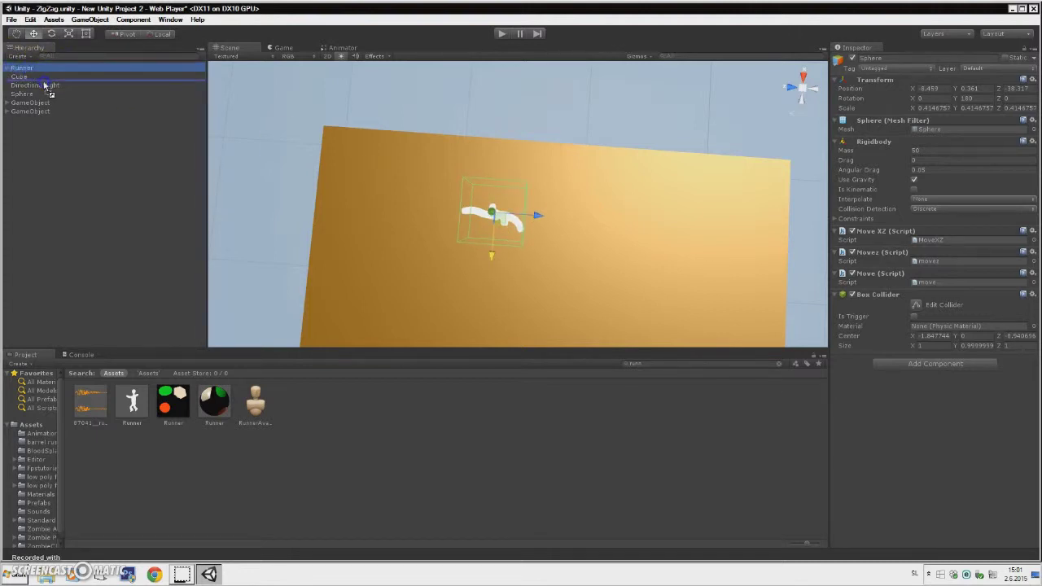
Parent the Runner under the Sphere, frame them with F, and select the Runner's Cube child mesh.
{"action": "left_click_drag", "start_coordinate": [45, 84], "coordinate": [37, 97]}
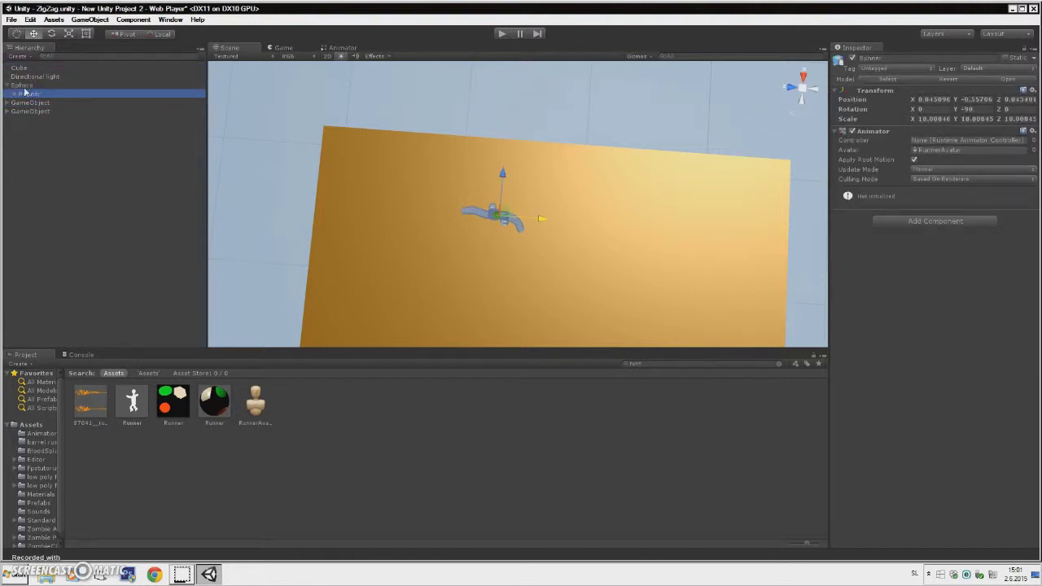
{"action": "left_click", "coordinate": [22, 85]}
{"action": "key", "text": "f"}
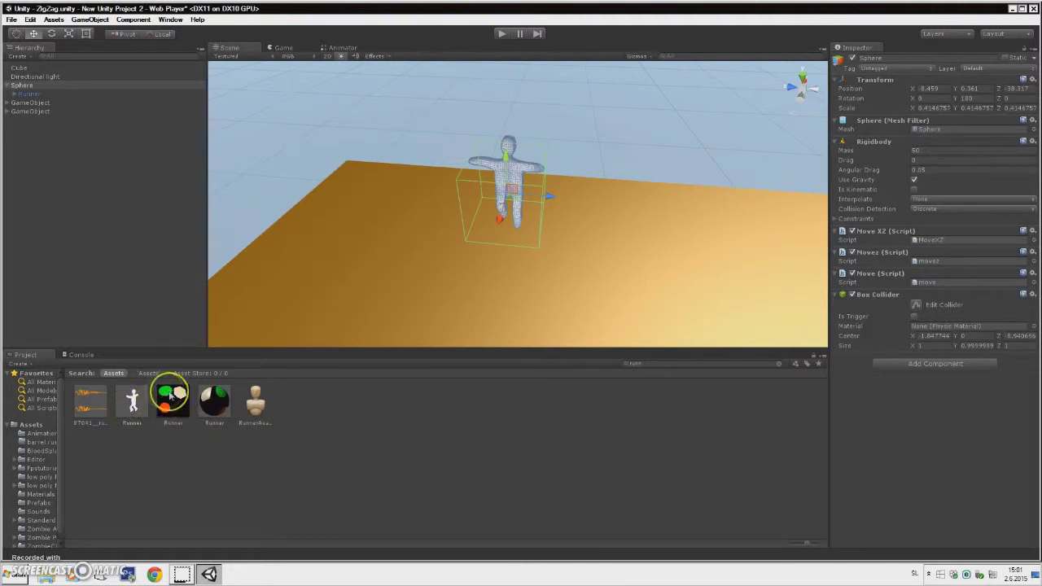
{"action": "left_click_drag", "start_coordinate": [169, 397], "coordinate": [17, 95]}
{"action": "left_click", "coordinate": [17, 95]}
{"action": "left_click", "coordinate": [33, 120]}
{"action": "left_click_drag", "start_coordinate": [162, 396], "coordinate": [169, 419]}
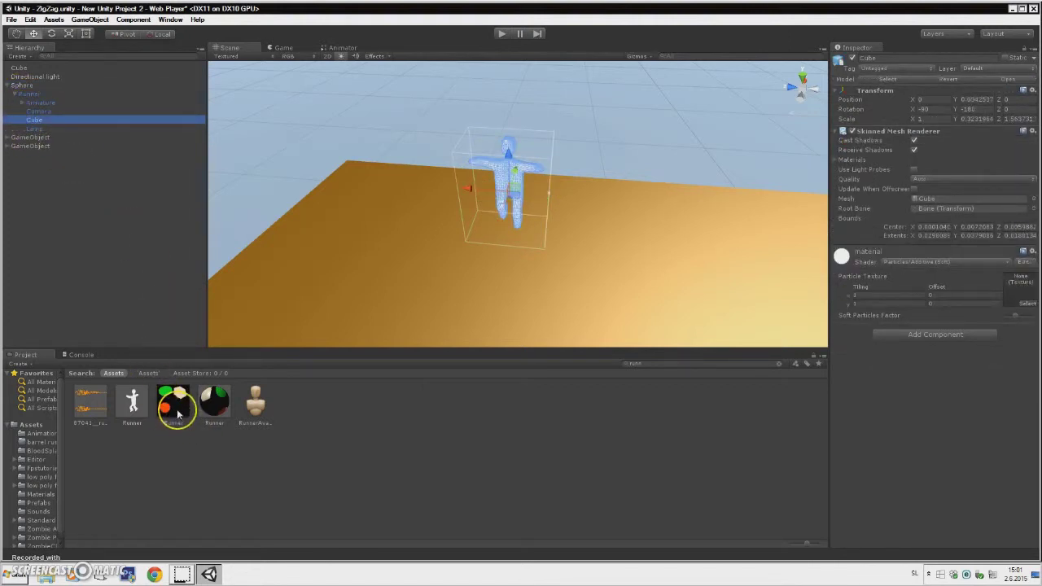
Assign the Runner material to the Cube mesh and orbit around to inspect the red-and-green runner.
{"action": "left_click", "coordinate": [176, 410]}
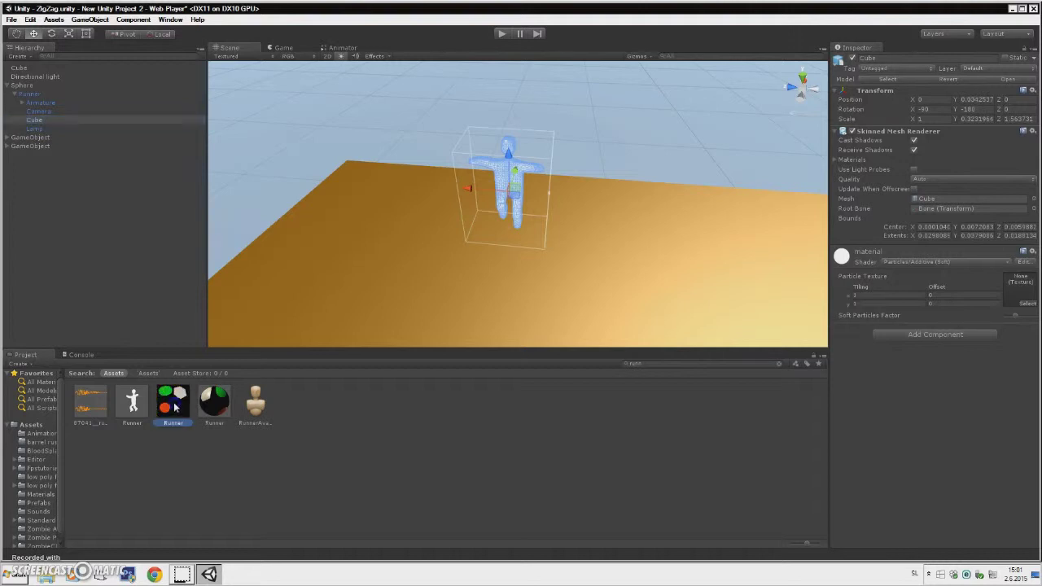
{"action": "left_click_drag", "start_coordinate": [881, 360], "coordinate": [880, 359]}
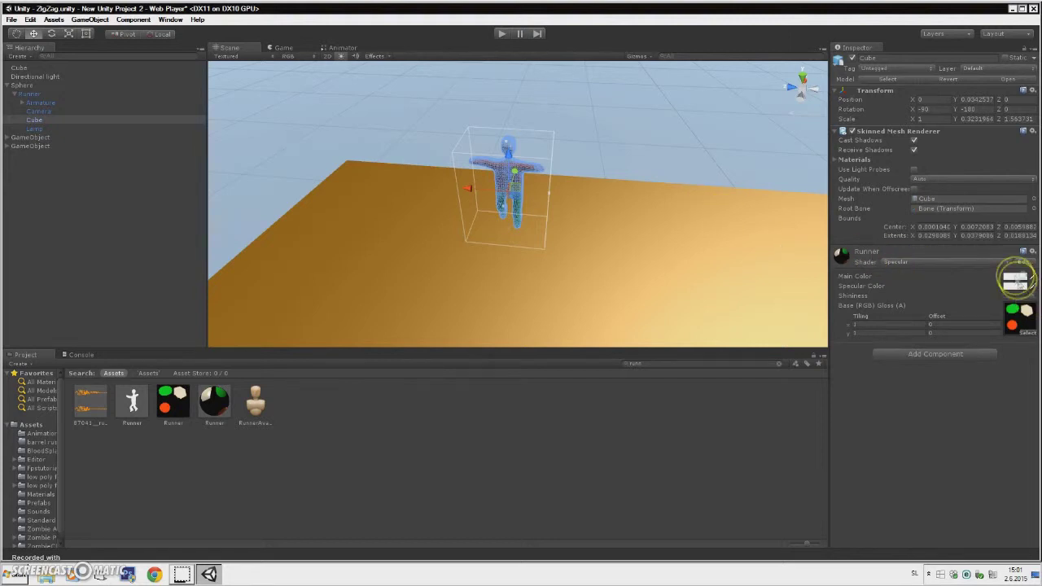
{"action": "left_click_drag", "start_coordinate": [697, 193], "coordinate": [621, 77], "text": "alt"}
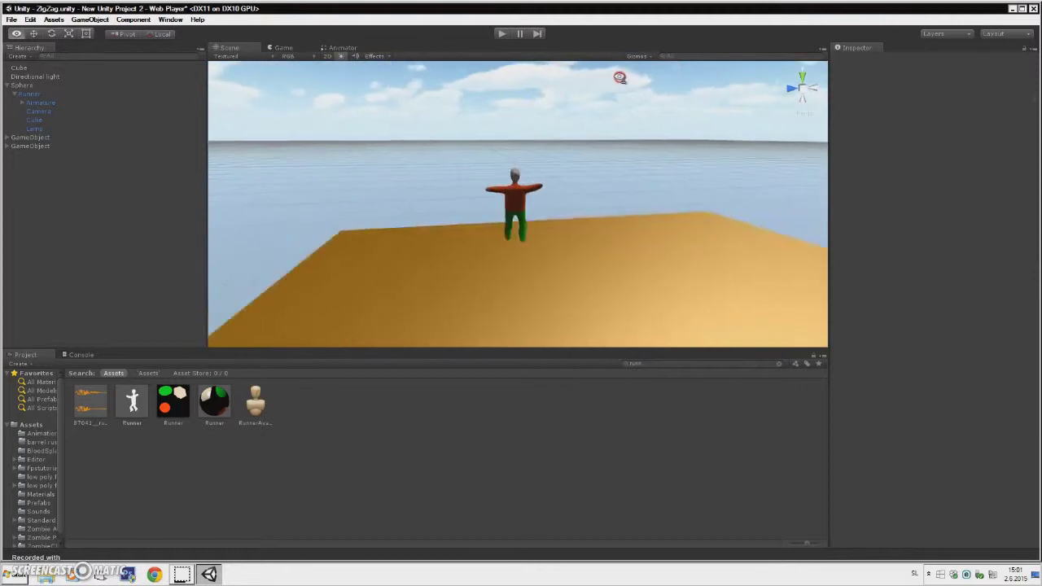
{"action": "scroll", "coordinate": [621, 77], "scroll_direction": "up", "scroll_amount": 5}
{"action": "scroll", "coordinate": [459, 92], "scroll_direction": "down", "scroll_amount": 5}
{"action": "left_click_drag", "start_coordinate": [458, 92], "coordinate": [445, 120], "text": "alt"}
{"action": "scroll", "coordinate": [598, 38], "scroll_direction": "up", "scroll_amount": 5}
{"action": "scroll", "coordinate": [597, 37], "scroll_direction": "down", "scroll_amount": 5}
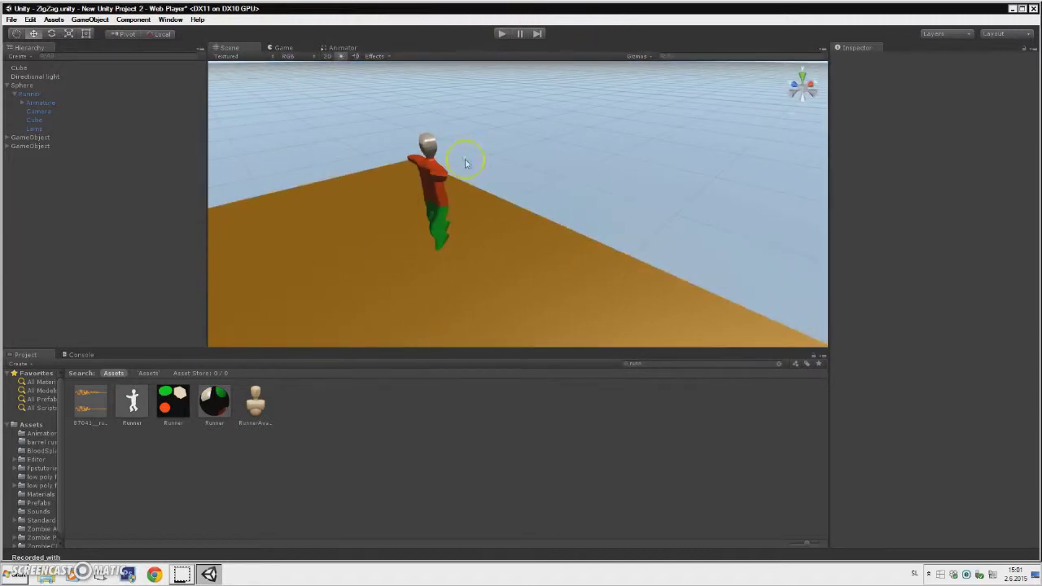
{"action": "left_click_drag", "start_coordinate": [466, 164], "coordinate": [449, 170], "text": "alt"}
{"action": "scroll", "coordinate": [442, 170], "scroll_direction": "up", "scroll_amount": 4}
{"action": "scroll", "coordinate": [444, 173], "scroll_direction": "down", "scroll_amount": 4}
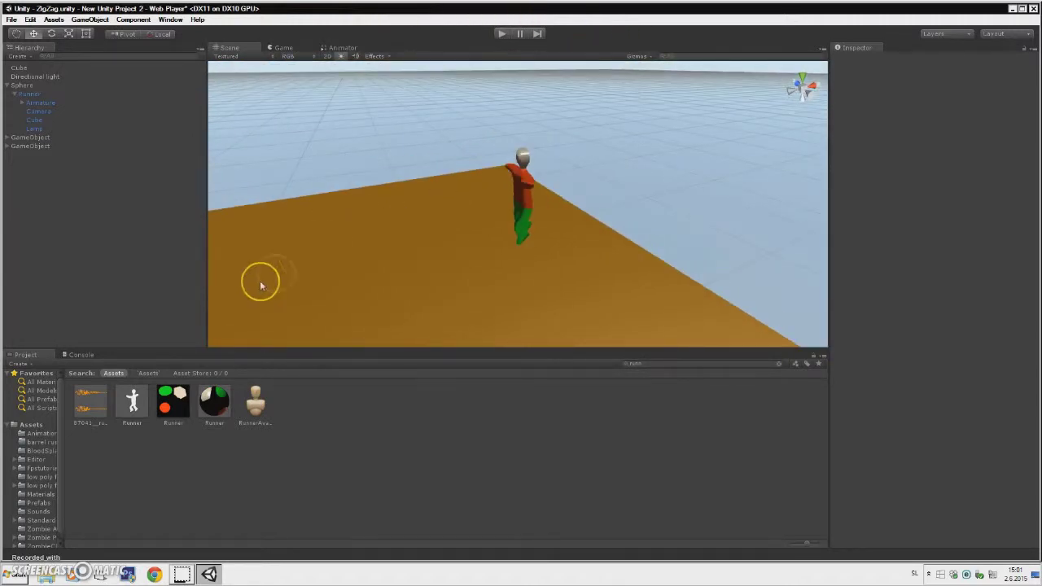
Add a new Animator Controller named runner to the Assets folder.
{"action": "left_click", "coordinate": [29, 424]}
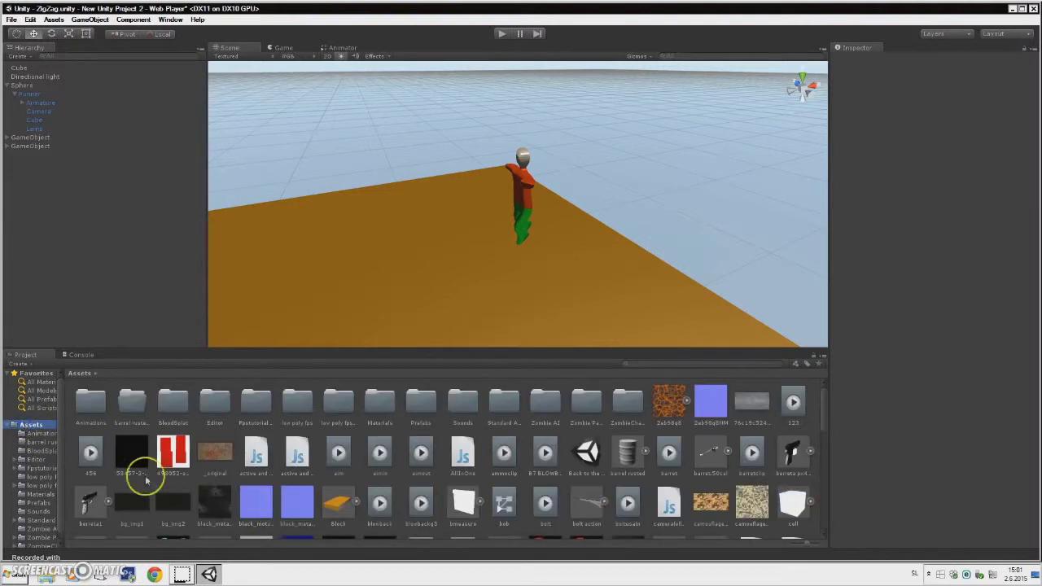
{"action": "scroll", "coordinate": [348, 488], "scroll_direction": "down", "scroll_amount": 6}
{"action": "scroll", "coordinate": [345, 489], "scroll_direction": "up", "scroll_amount": 2}
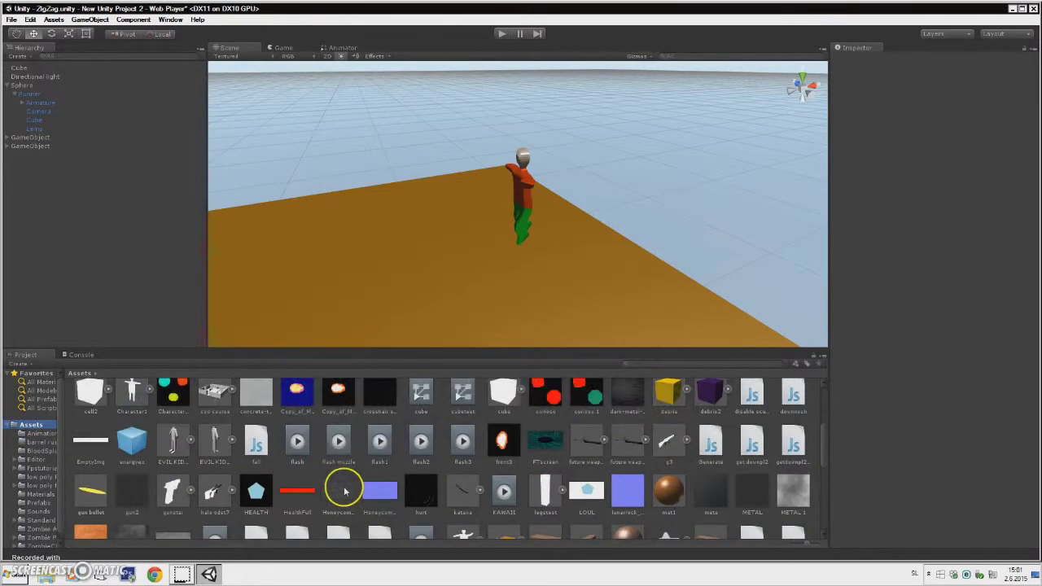
{"action": "scroll", "coordinate": [644, 432], "scroll_direction": "down", "scroll_amount": 10}
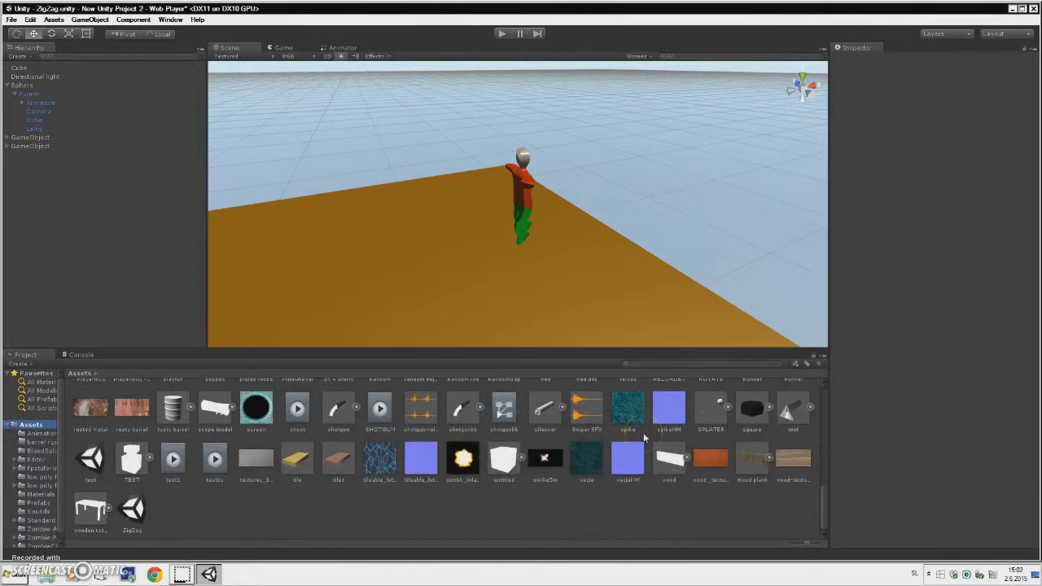
{"action": "scroll", "coordinate": [737, 486], "scroll_direction": "up", "scroll_amount": 3}
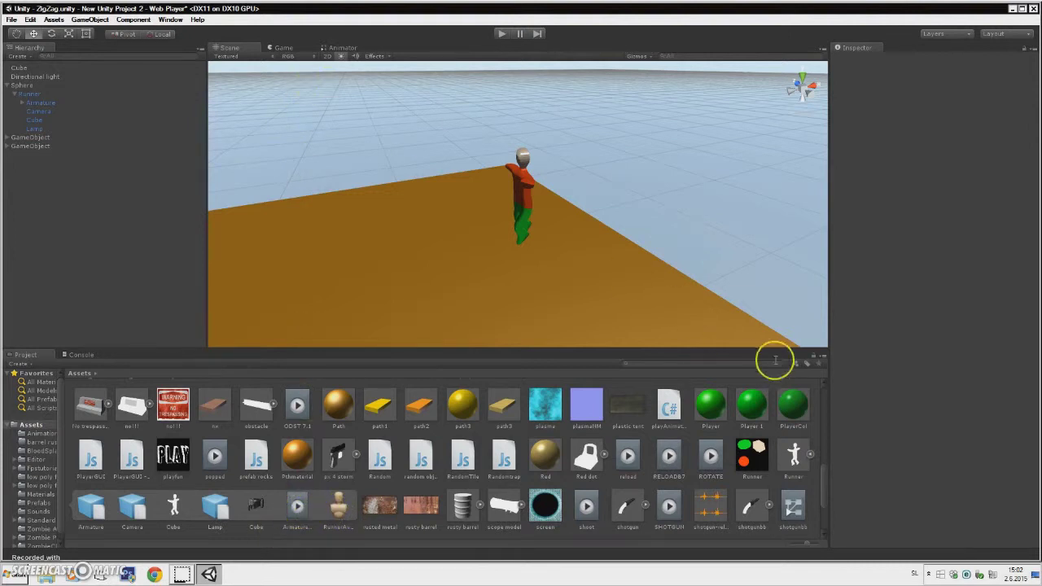
{"action": "right_click", "coordinate": [814, 396]}
{"action": "mouse_move", "coordinate": [837, 399]}
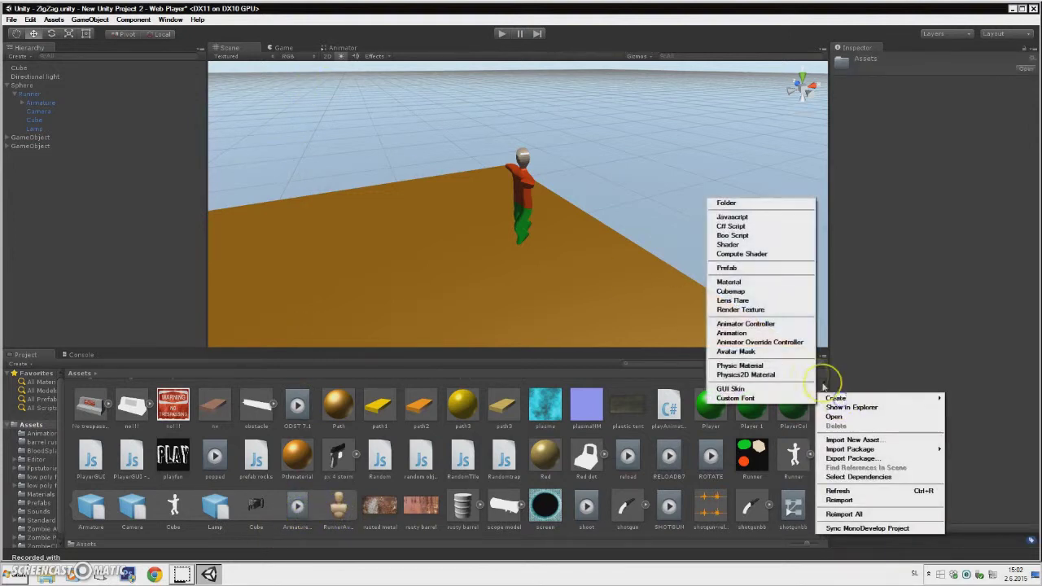
{"action": "left_click", "coordinate": [748, 324]}
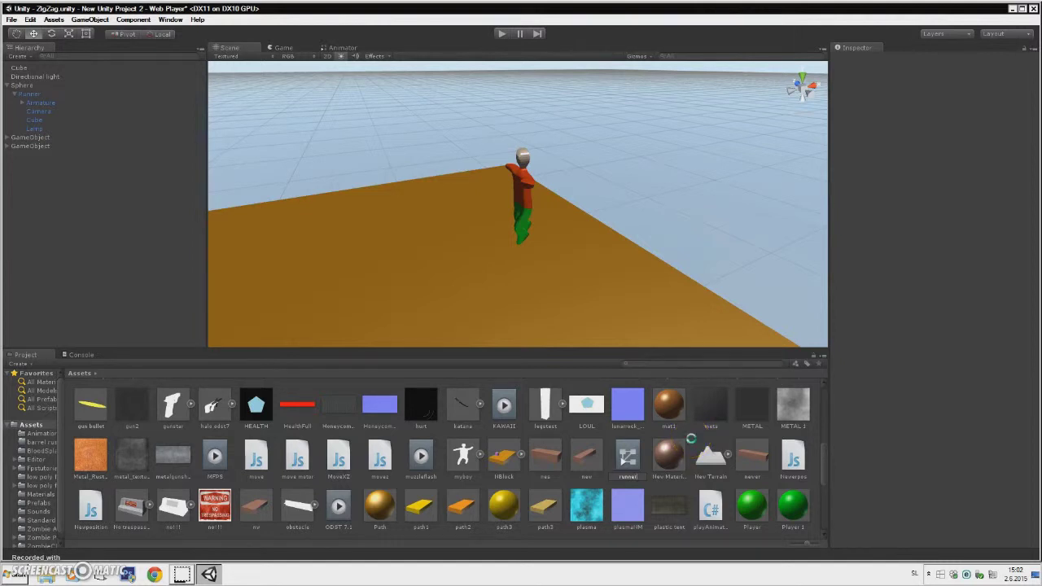
{"action": "key", "text": "Return"}
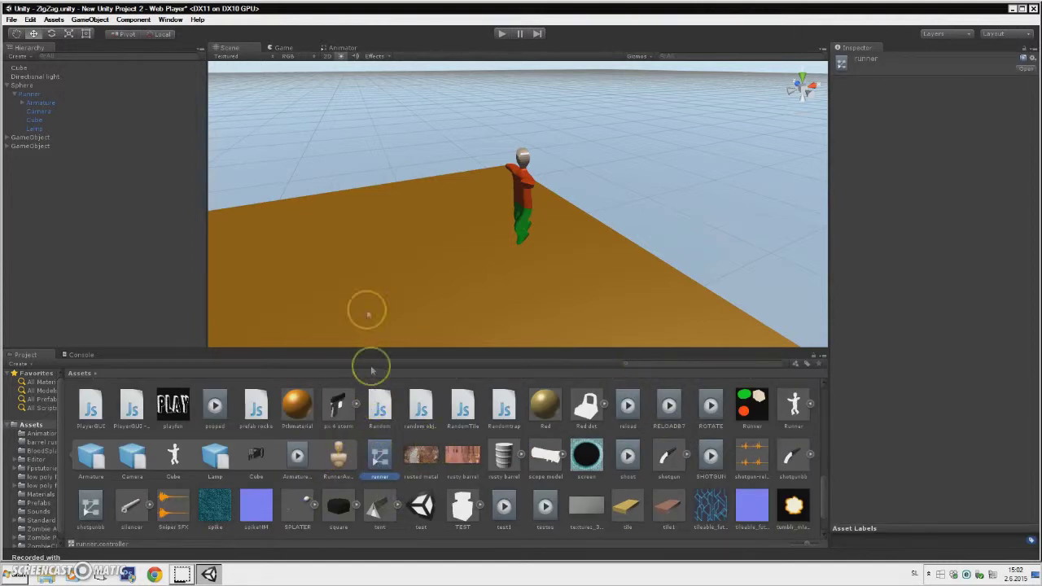
Place the Armature|ArmatureAction clip in the runner controller's Base Layer as its default state.
{"action": "left_click", "coordinate": [329, 48]}
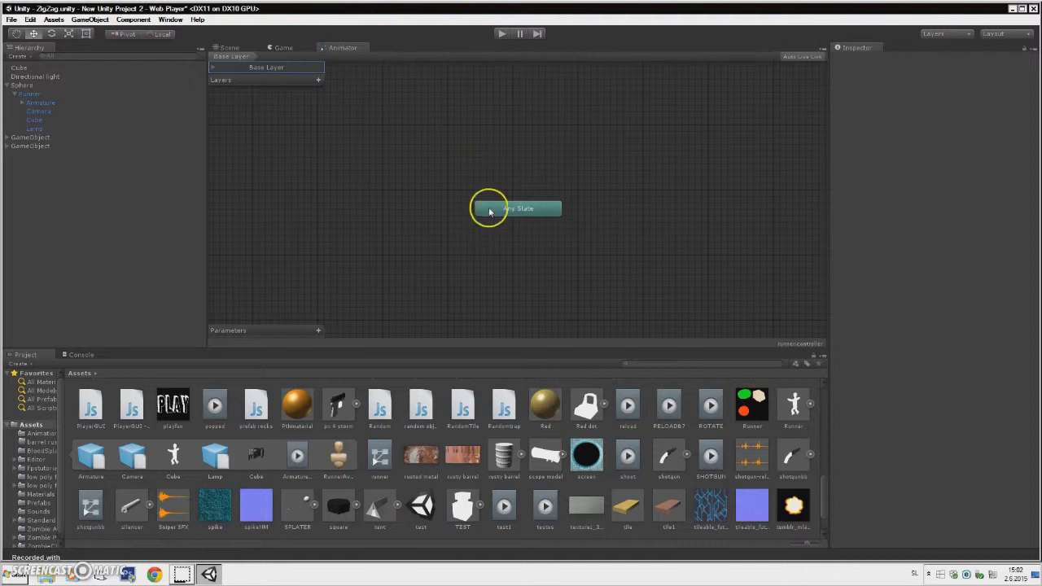
{"action": "left_click_drag", "start_coordinate": [490, 211], "coordinate": [436, 201]}
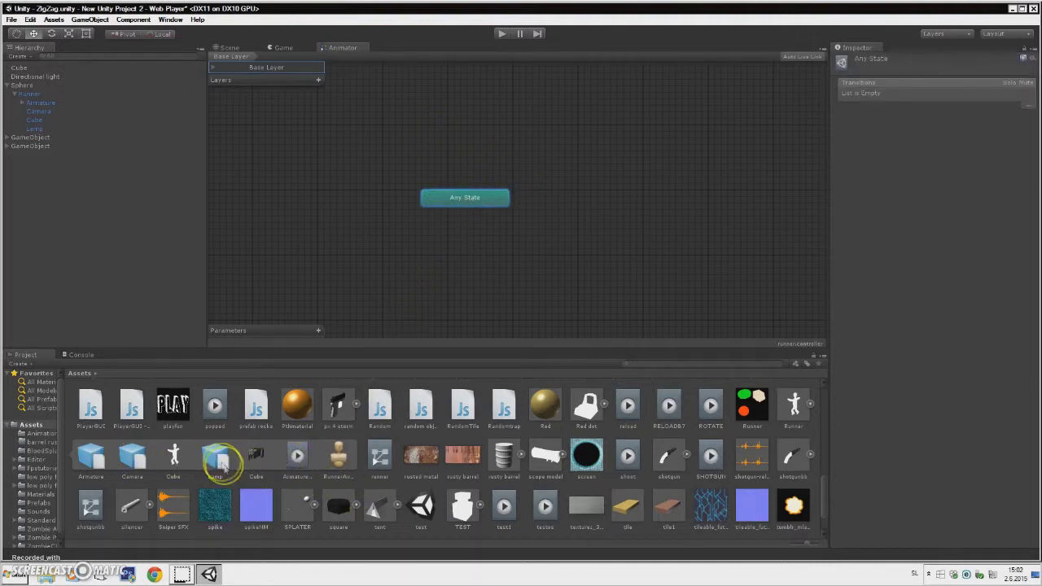
{"action": "left_click_drag", "start_coordinate": [297, 456], "coordinate": [559, 199]}
{"action": "left_click", "coordinate": [583, 204]}
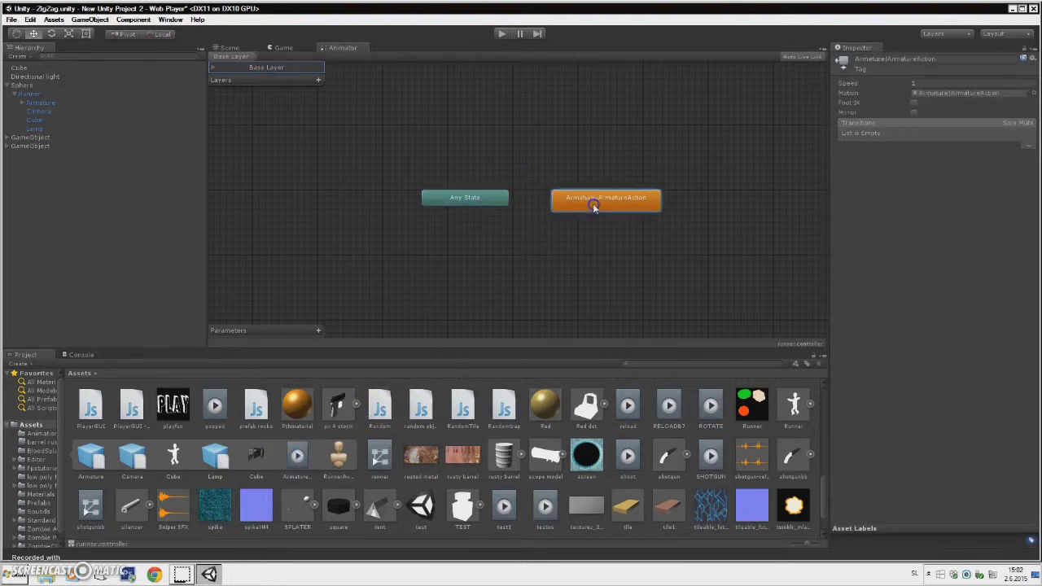
{"action": "right_click", "coordinate": [583, 206]}
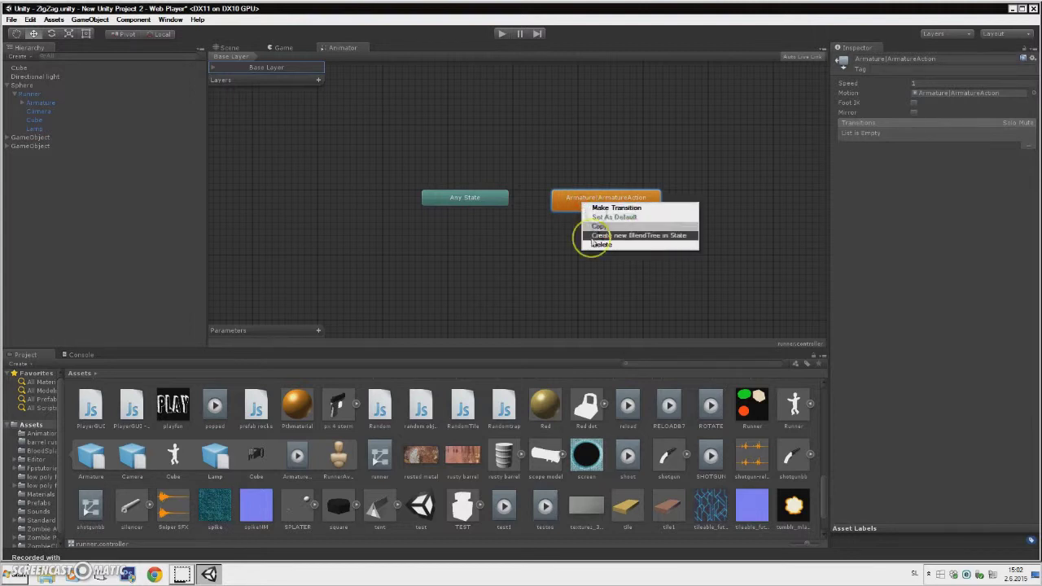
{"action": "left_click", "coordinate": [562, 237]}
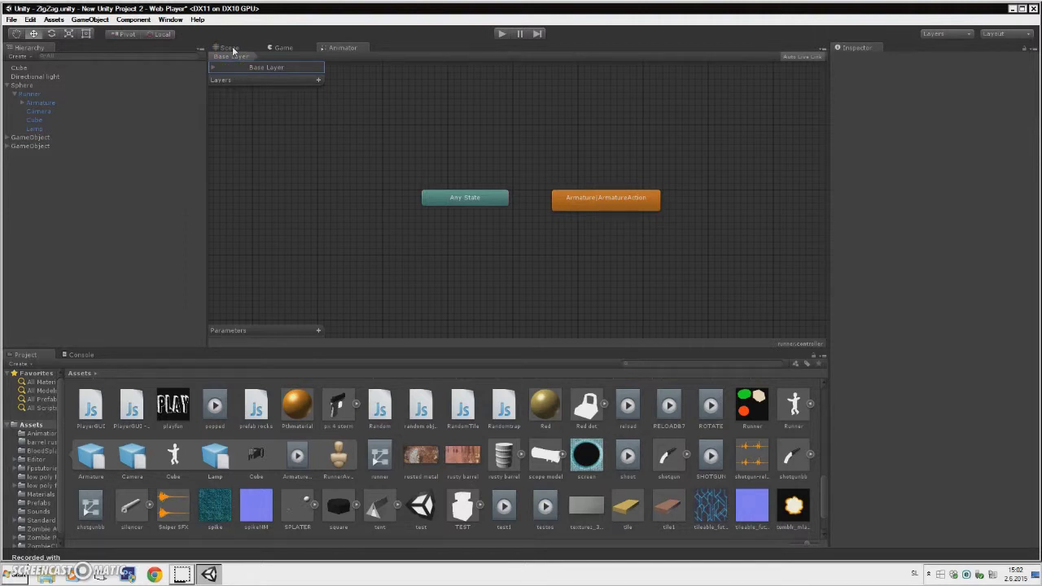
{"action": "left_click", "coordinate": [229, 48]}
{"action": "left_click", "coordinate": [501, 189]}
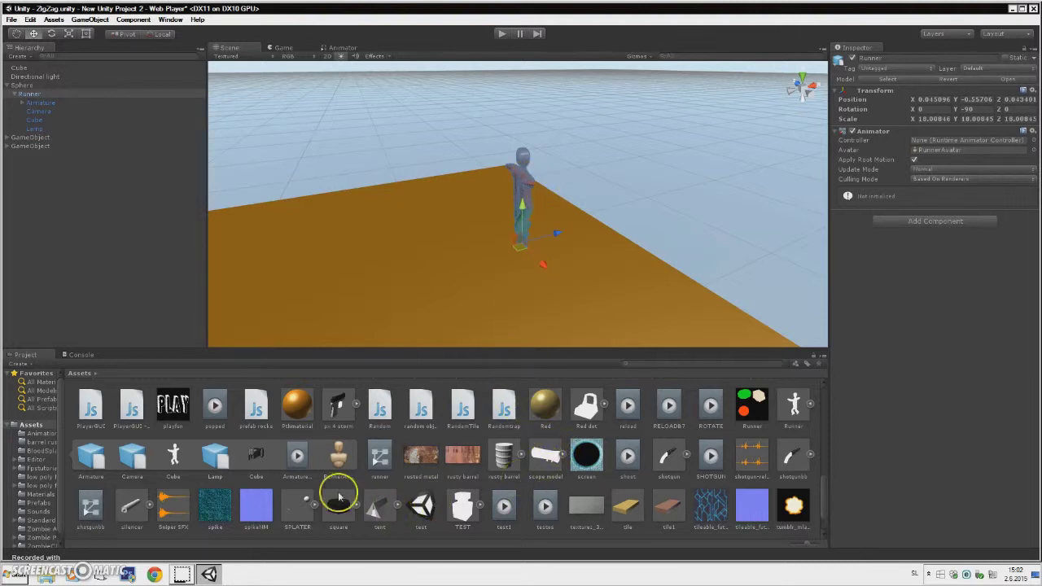
Put the runner controller in the Runner Animator's Controller field and run a quick Play test.
{"action": "left_click_drag", "start_coordinate": [379, 453], "coordinate": [939, 145]}
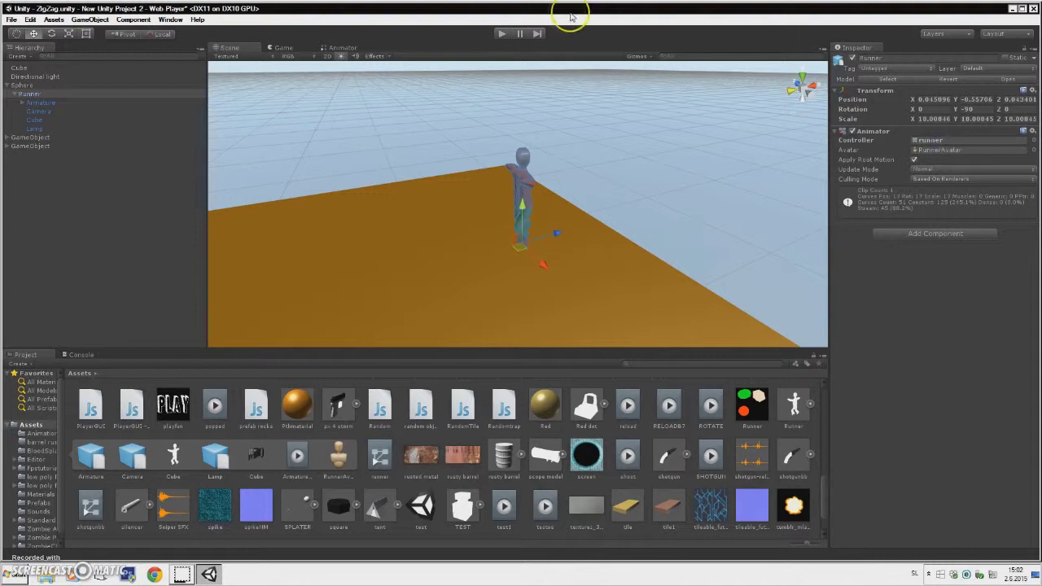
{"action": "left_click", "coordinate": [502, 34]}
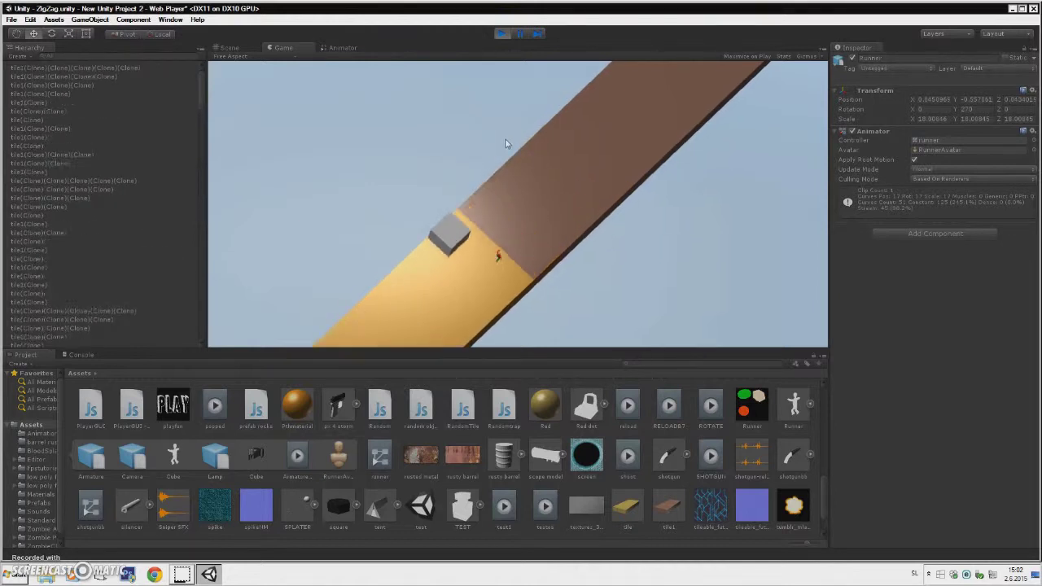
{"action": "left_click", "coordinate": [505, 35]}
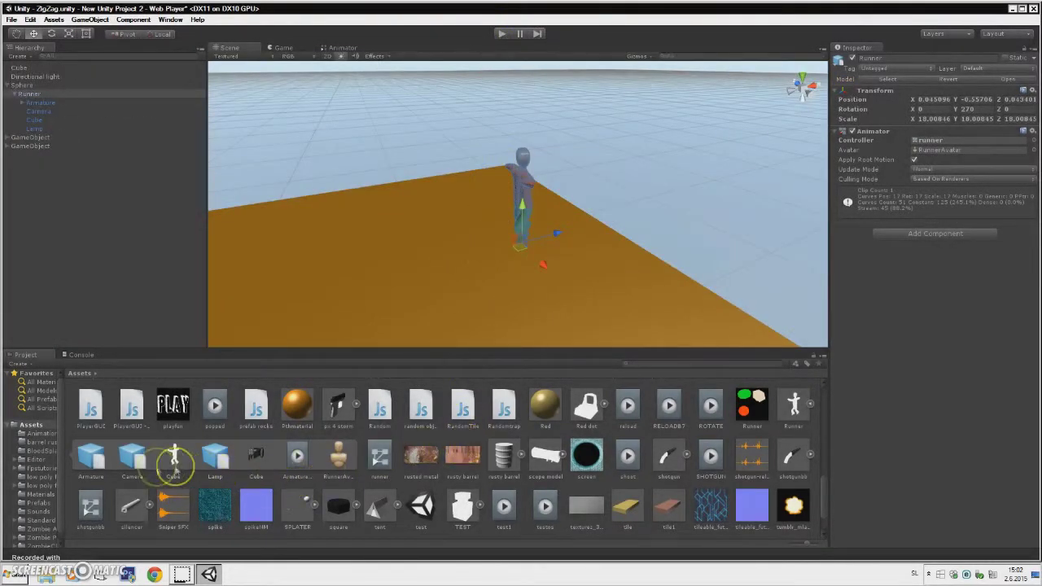
Enable Loop Time and Loop Pose on Runner.fbx's ArmatureAction clip, apply, and play the game.
{"action": "scroll", "coordinate": [537, 433], "scroll_direction": "up", "scroll_amount": 1}
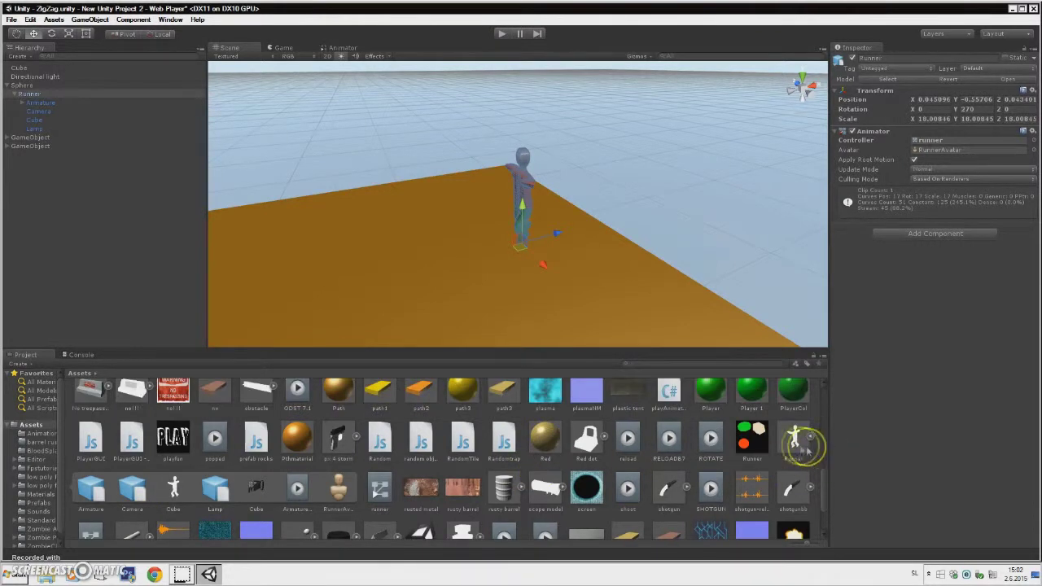
{"action": "left_click", "coordinate": [802, 444]}
{"action": "left_click", "coordinate": [962, 87]}
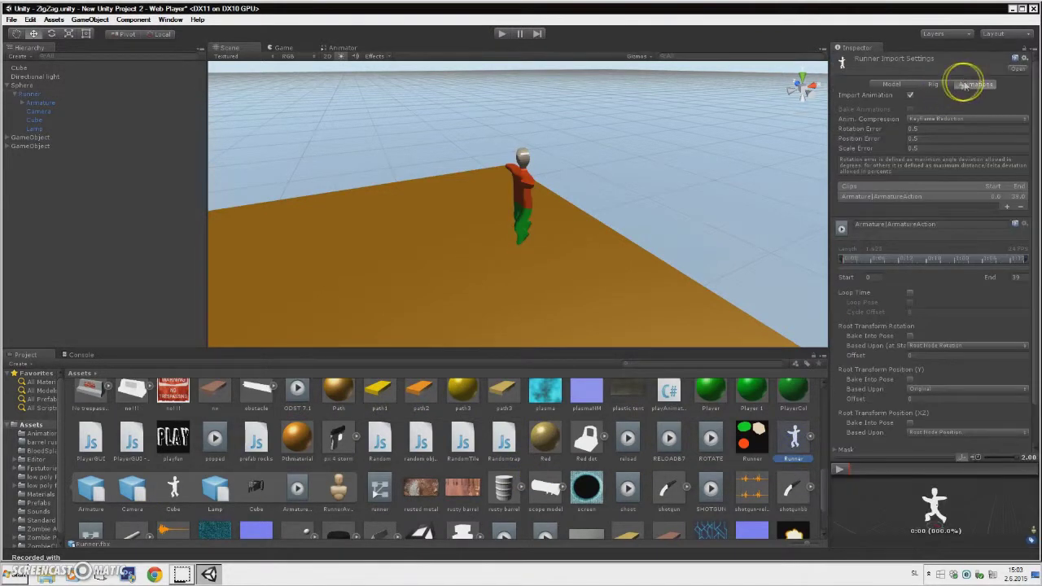
{"action": "left_click", "coordinate": [893, 83]}
{"action": "left_click", "coordinate": [974, 84]}
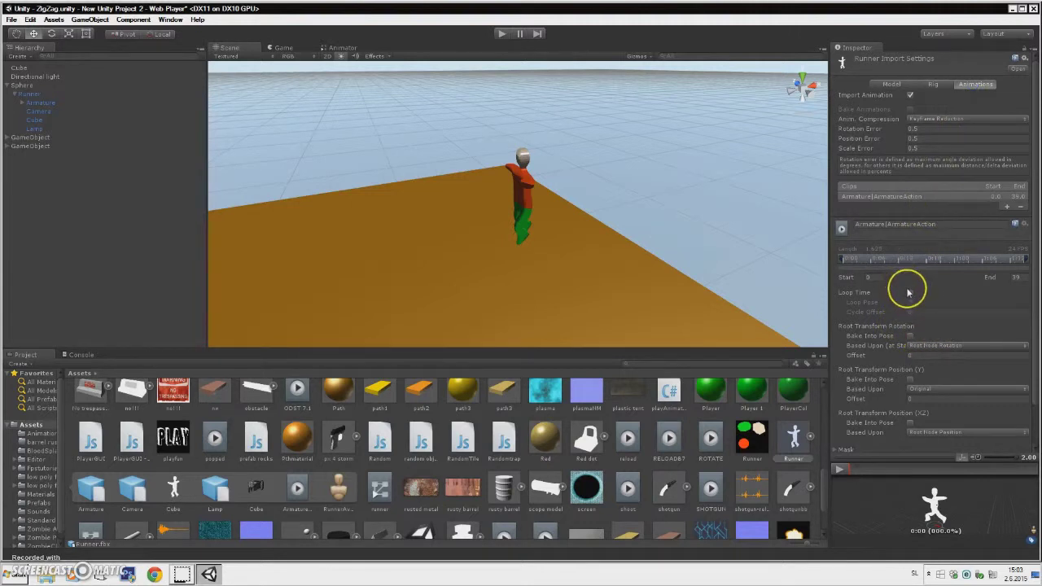
{"action": "left_click", "coordinate": [910, 294]}
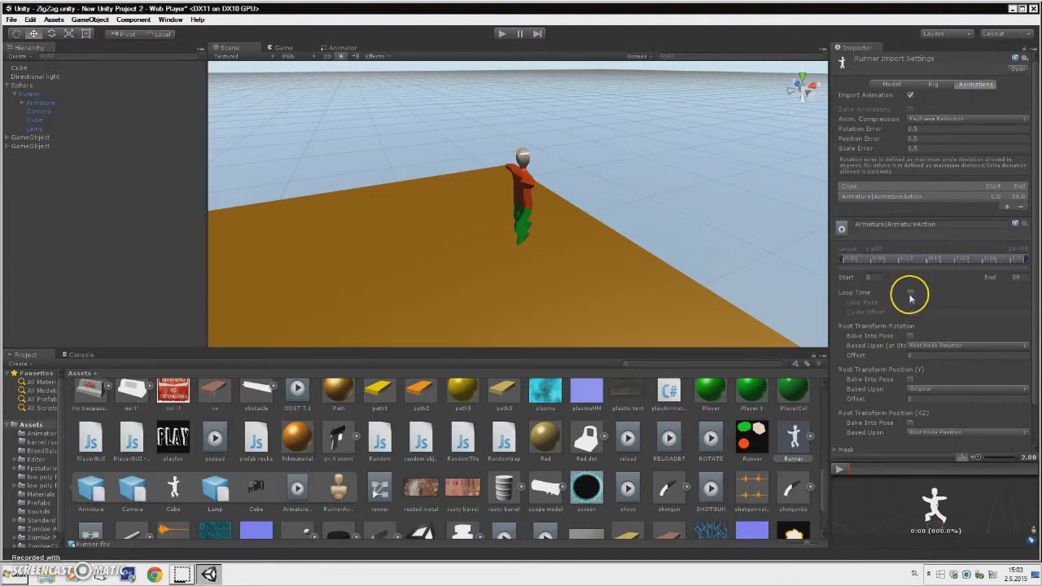
{"action": "left_click", "coordinate": [910, 302]}
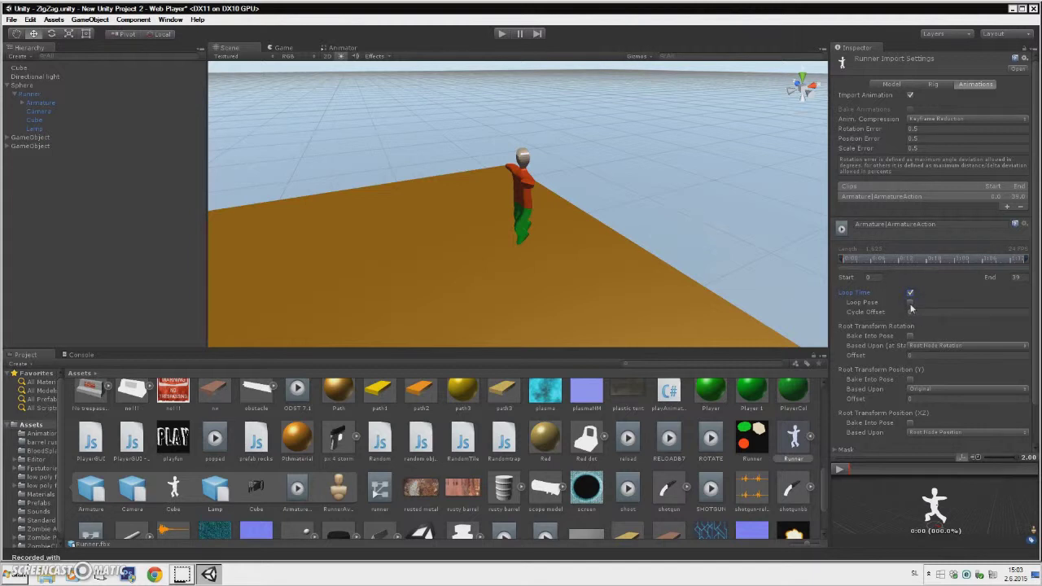
{"action": "scroll", "coordinate": [1023, 431], "scroll_direction": "down", "scroll_amount": 2}
{"action": "left_click", "coordinate": [1017, 439]}
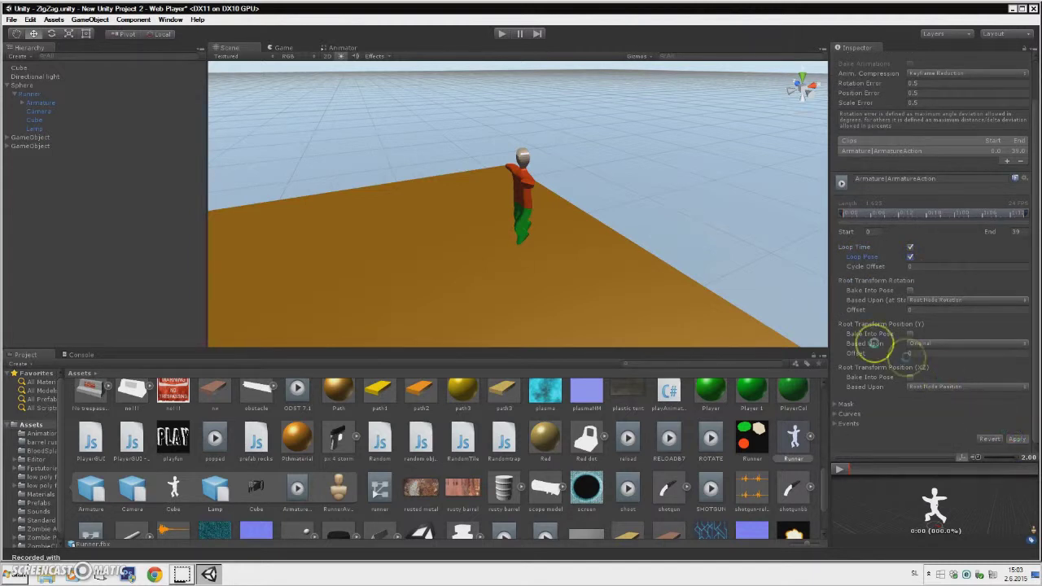
{"action": "left_click", "coordinate": [503, 37]}
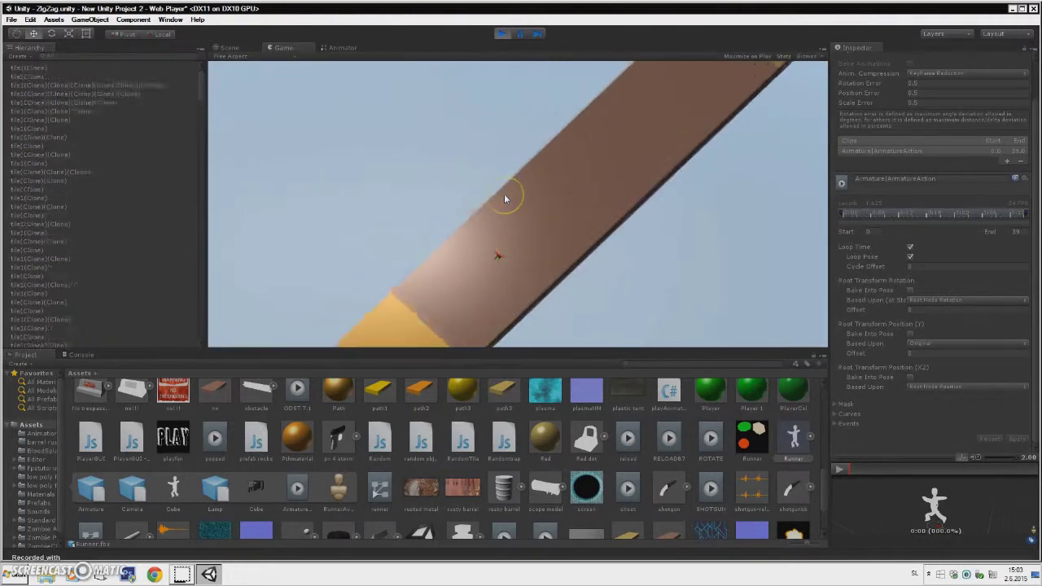
Exit Play mode after the test run and select the Lamp asset in the Project panel.
{"action": "left_click", "coordinate": [505, 199]}
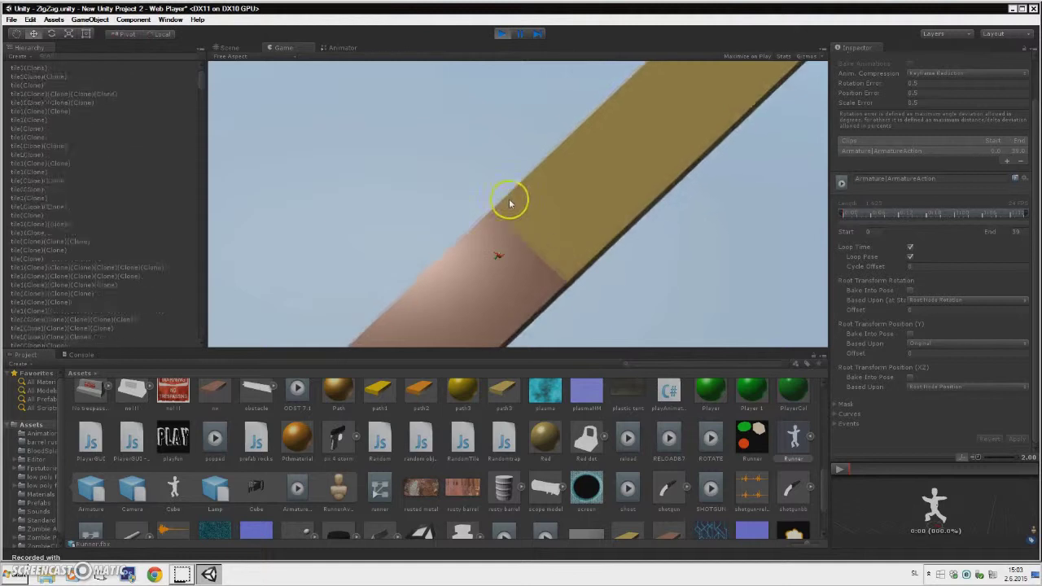
{"action": "left_click", "coordinate": [500, 33]}
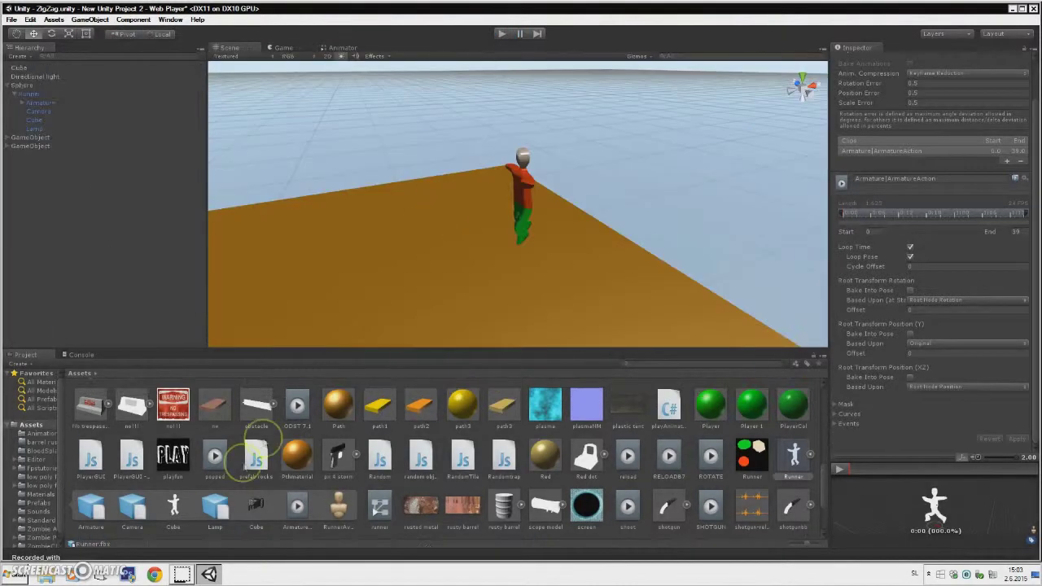
{"action": "left_click", "coordinate": [216, 509]}
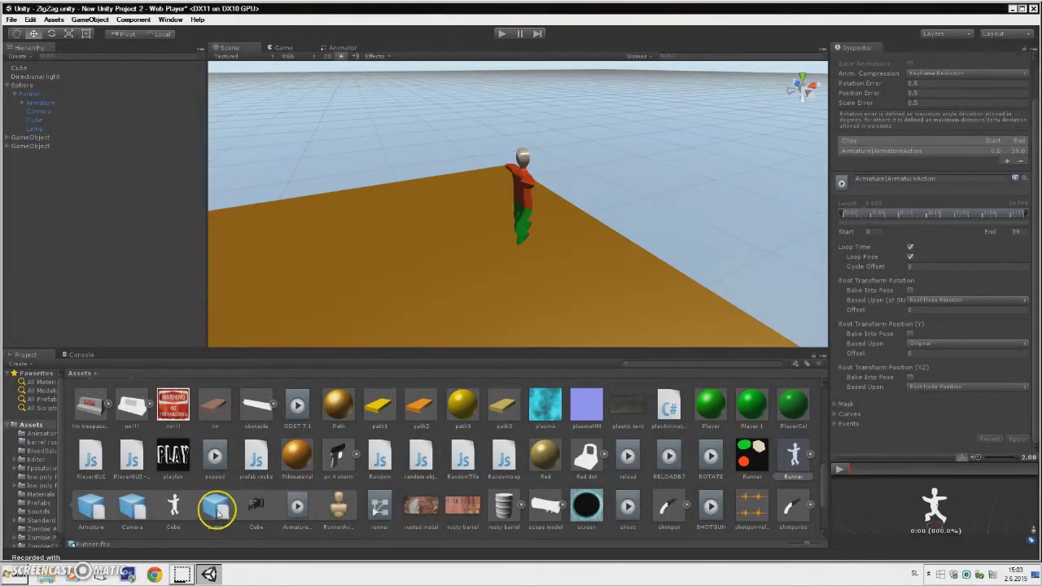